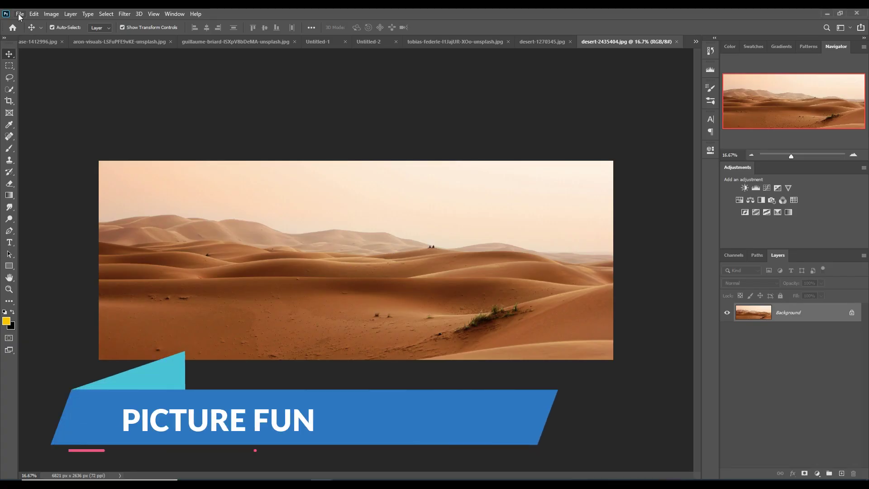
Quick-select the dunes left to right, then subtract the sky along the ridge.
{"action": "left_click", "coordinate": [9, 89]}
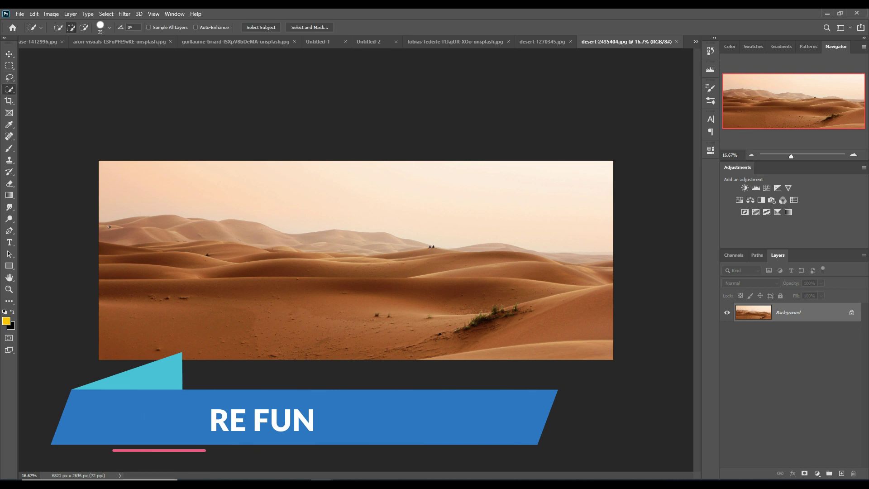
{"action": "left_click_drag", "start_coordinate": [145, 228], "coordinate": [387, 245]}
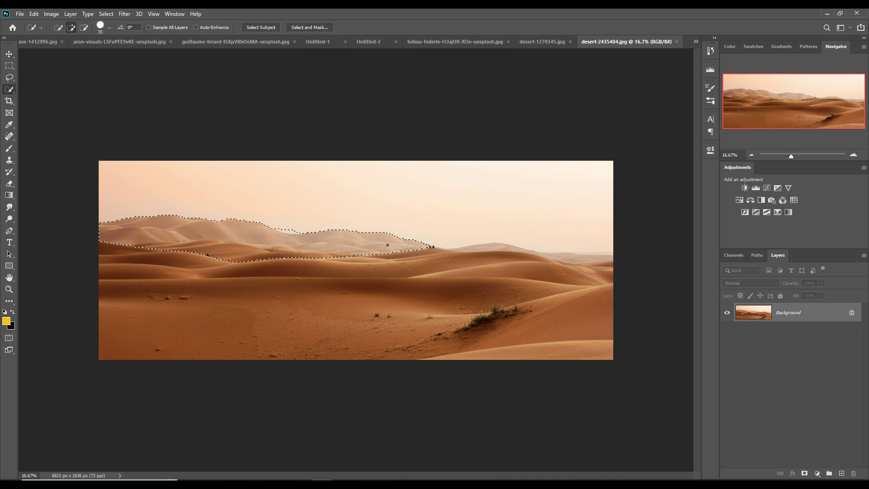
{"action": "mouse_move", "coordinate": [491, 251]}
{"action": "left_mouse_down"}
{"action": "mouse_move", "coordinate": [596, 263]}
{"action": "mouse_move", "coordinate": [543, 303]}
{"action": "left_mouse_up"}
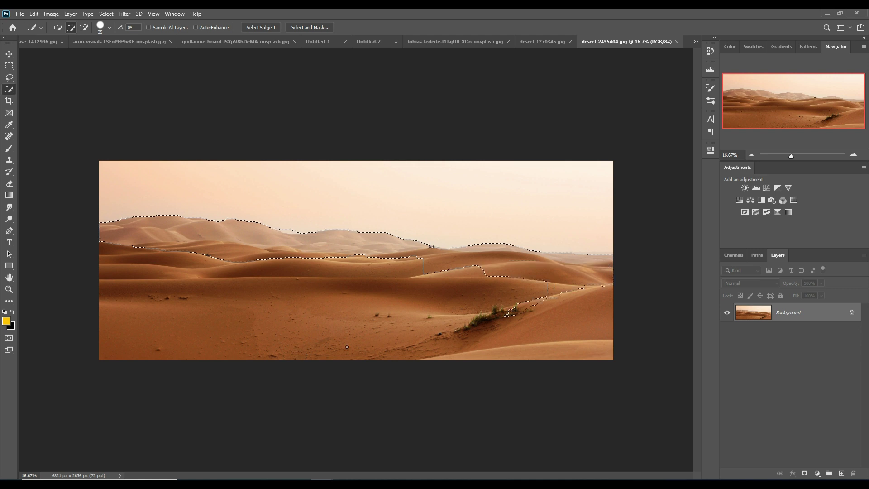
{"action": "left_click", "coordinate": [83, 27]}
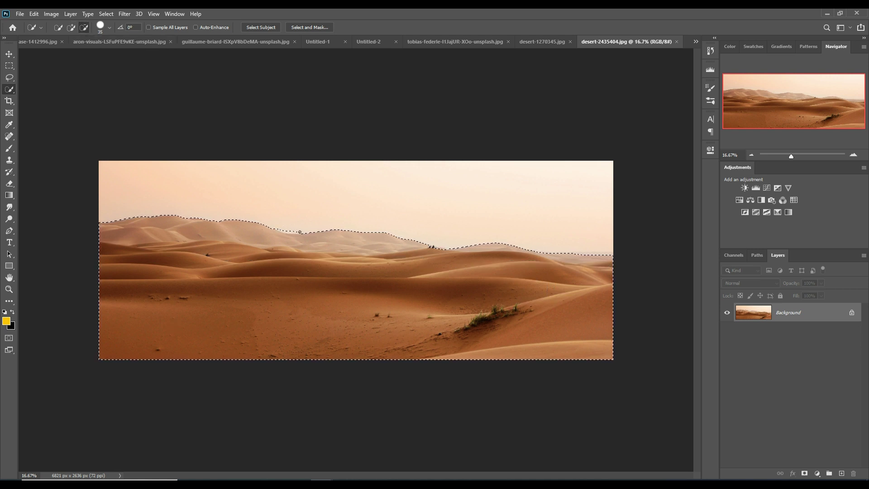
{"action": "left_click_drag", "start_coordinate": [274, 230], "coordinate": [290, 232]}
Float the desert photo and carry the selected dunes into Untitled-1 as Layer 1.
{"action": "key", "text": "v"}
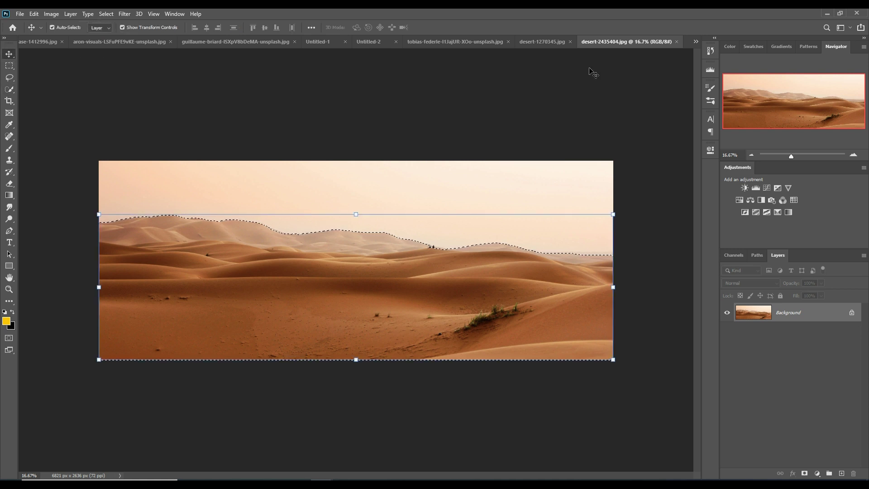
{"action": "left_click_drag", "start_coordinate": [629, 42], "coordinate": [629, 73]}
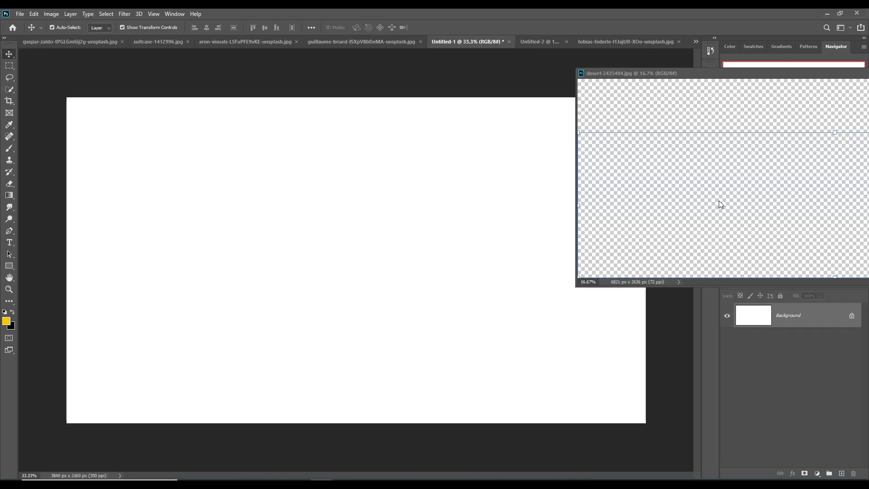
{"action": "left_click_drag", "start_coordinate": [713, 193], "coordinate": [370, 284]}
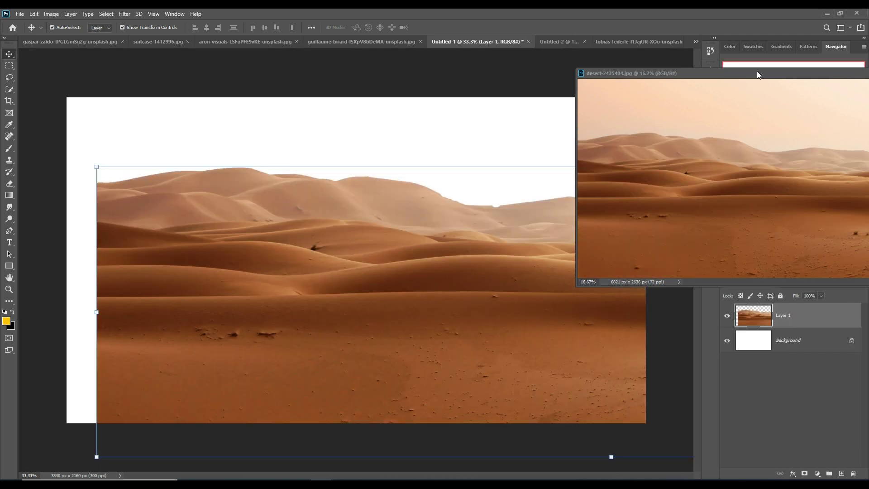
{"action": "left_click_drag", "start_coordinate": [757, 71], "coordinate": [383, 183]}
{"action": "left_click", "coordinate": [698, 199]}
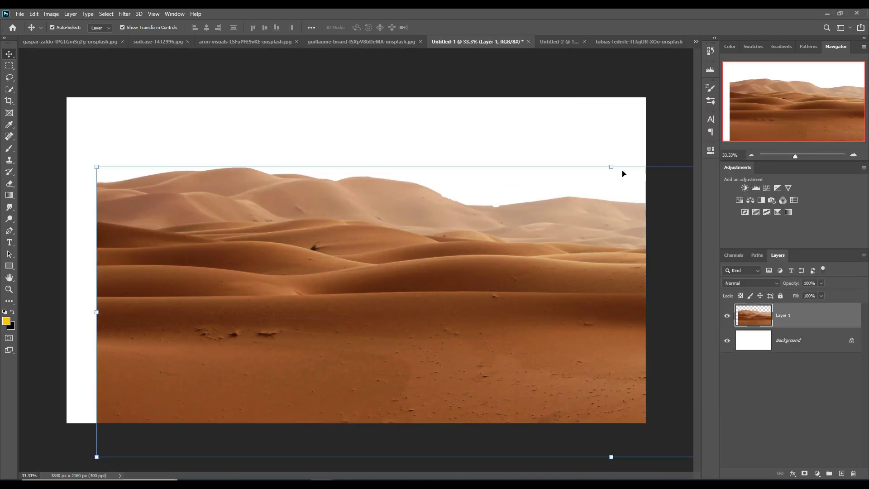
Scale the dunes to about half and stretch them edge to edge along the bottom.
{"action": "left_click_drag", "start_coordinate": [623, 173], "coordinate": [592, 322]}
{"action": "mouse_move", "coordinate": [588, 358]}
{"action": "left_mouse_down"}
{"action": "mouse_move", "coordinate": [311, 322]}
{"action": "mouse_move", "coordinate": [351, 344]}
{"action": "left_mouse_up"}
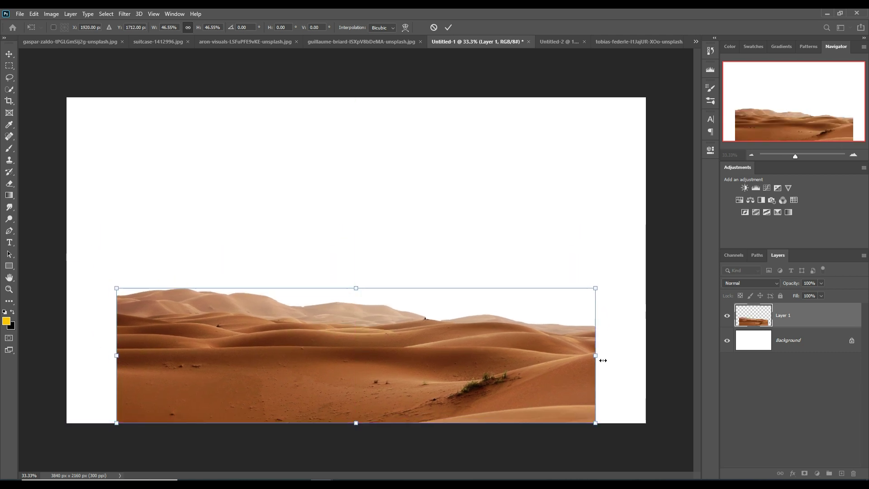
{"action": "left_click_drag", "start_coordinate": [603, 360], "coordinate": [653, 360]}
{"action": "left_click_drag", "start_coordinate": [123, 359], "coordinate": [75, 368]}
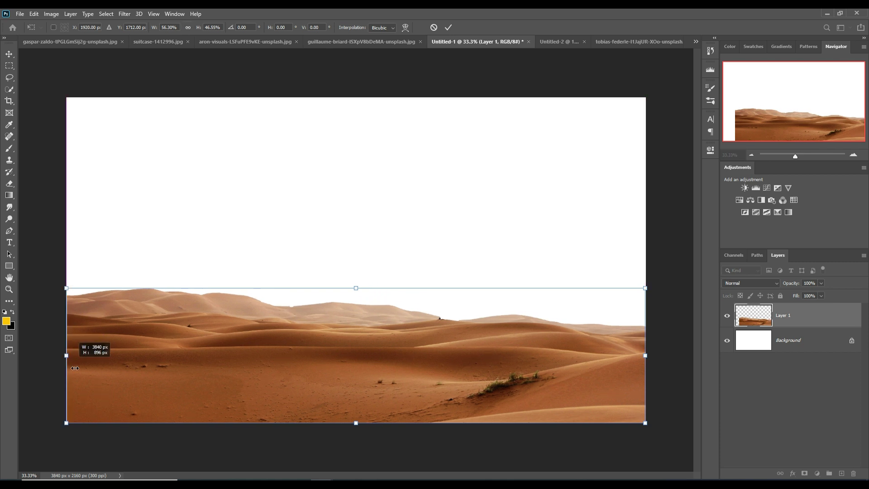
{"action": "left_click", "coordinate": [448, 28]}
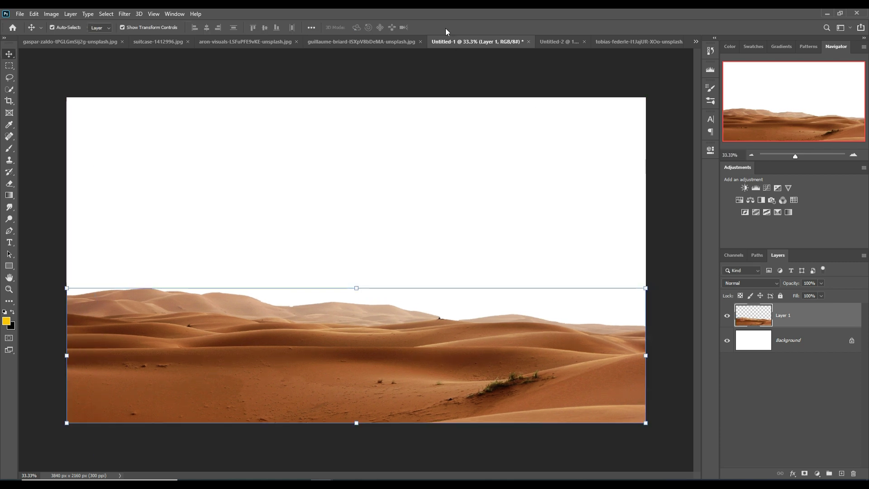
{"action": "left_click", "coordinate": [696, 42]}
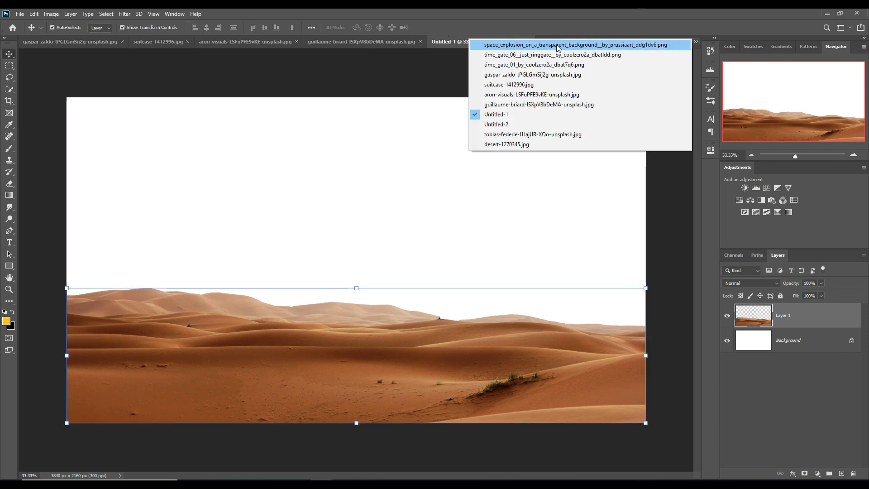
Float the night-sky photo in its own window beside Untitled-1.
{"action": "left_click", "coordinate": [517, 135]}
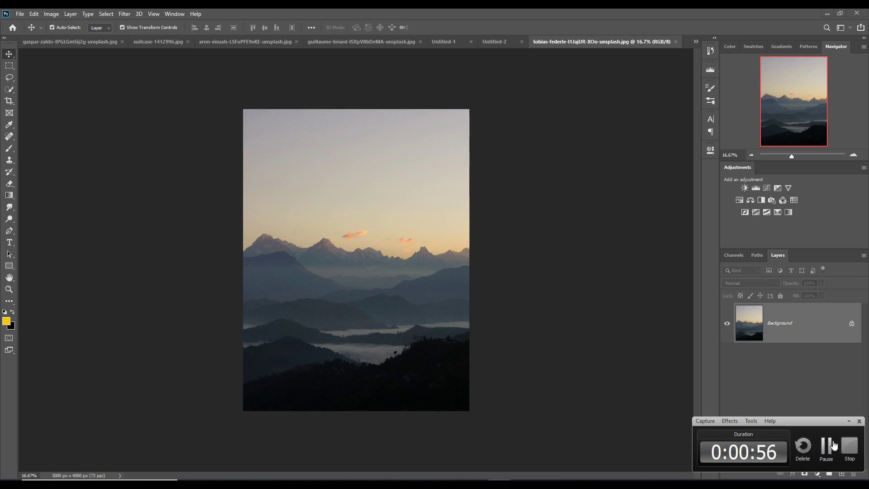
{"action": "left_click_drag", "start_coordinate": [593, 41], "coordinate": [598, 67]}
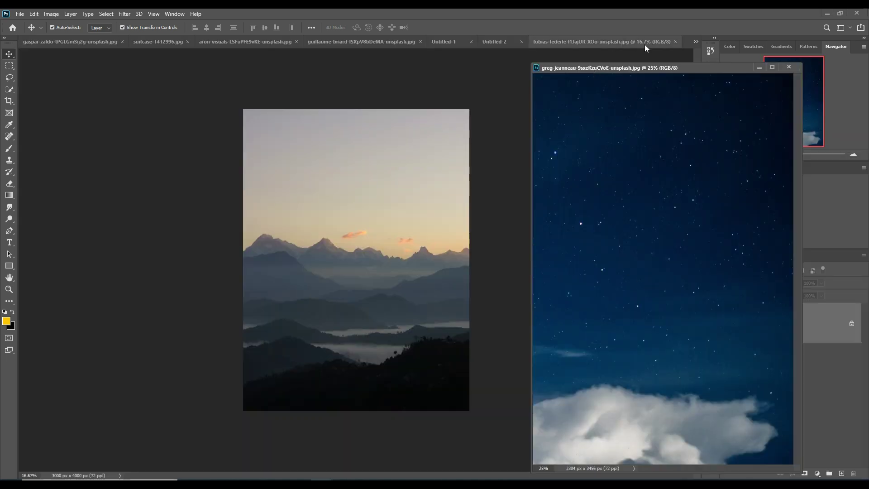
{"action": "left_click", "coordinate": [446, 41]}
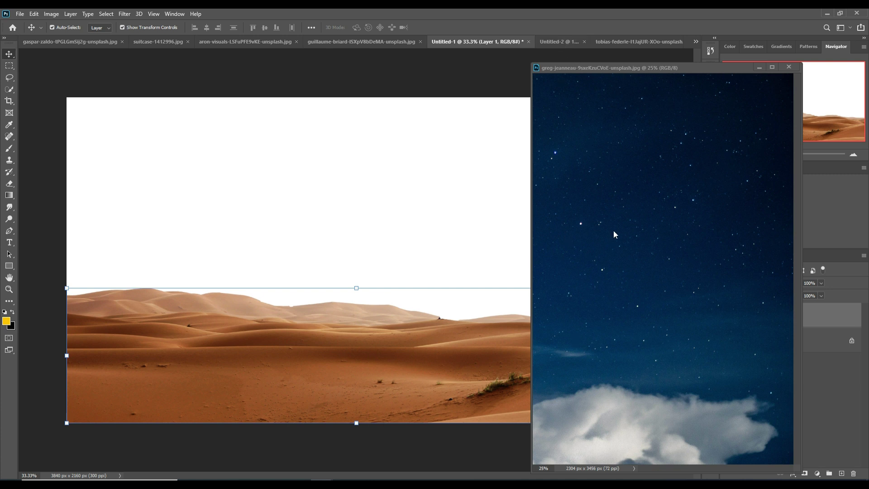
{"action": "left_click", "coordinate": [624, 224]}
Copy a large rectangle of the starry sky into Untitled-1 as Layer 2.
{"action": "left_click", "coordinate": [10, 66]}
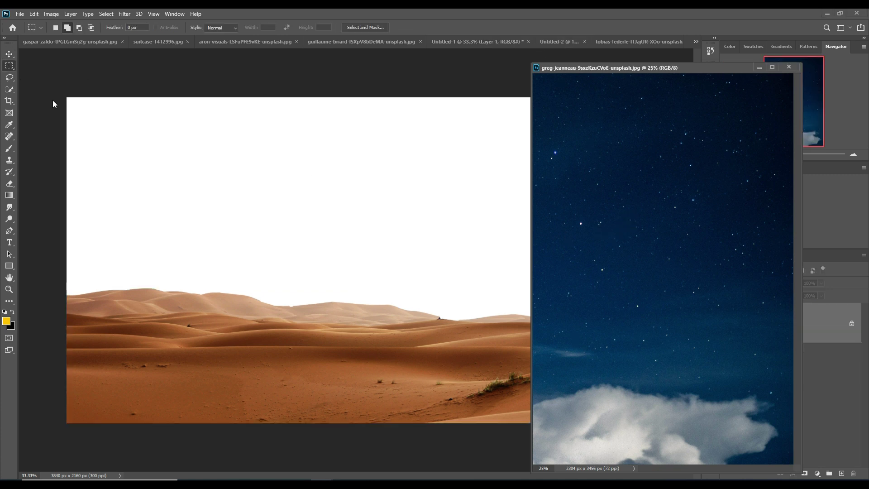
{"action": "left_click_drag", "start_coordinate": [538, 197], "coordinate": [815, 382]}
{"action": "left_click", "coordinate": [9, 54]}
{"action": "mouse_move", "coordinate": [684, 256]}
{"action": "left_mouse_down"}
{"action": "mouse_move", "coordinate": [687, 271]}
{"action": "mouse_move", "coordinate": [394, 204]}
{"action": "left_mouse_up"}
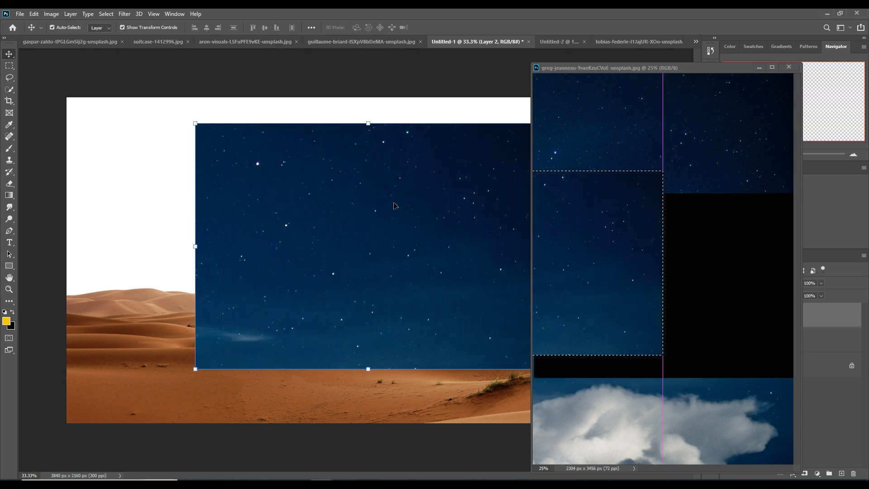
{"action": "left_click", "coordinate": [759, 67]}
Stretch the sky across the canvas top and move the dunes layer above it.
{"action": "left_click_drag", "start_coordinate": [311, 231], "coordinate": [182, 205]}
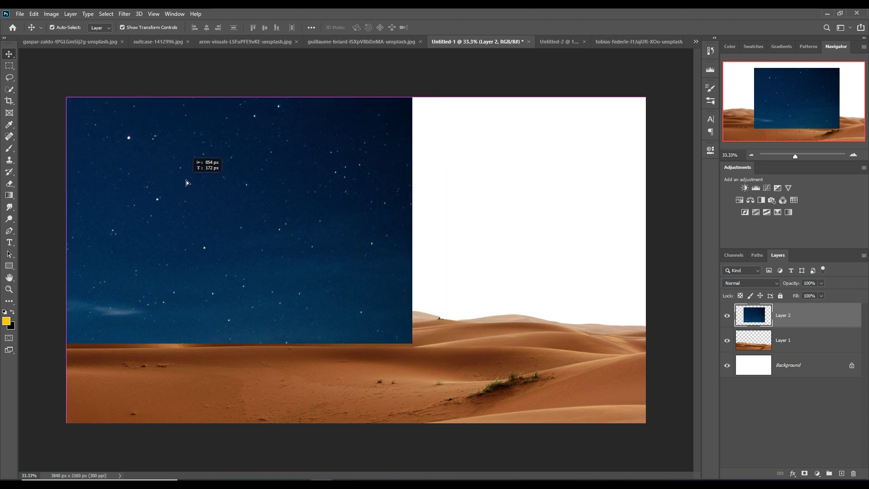
{"action": "left_click_drag", "start_coordinate": [415, 225], "coordinate": [646, 222]}
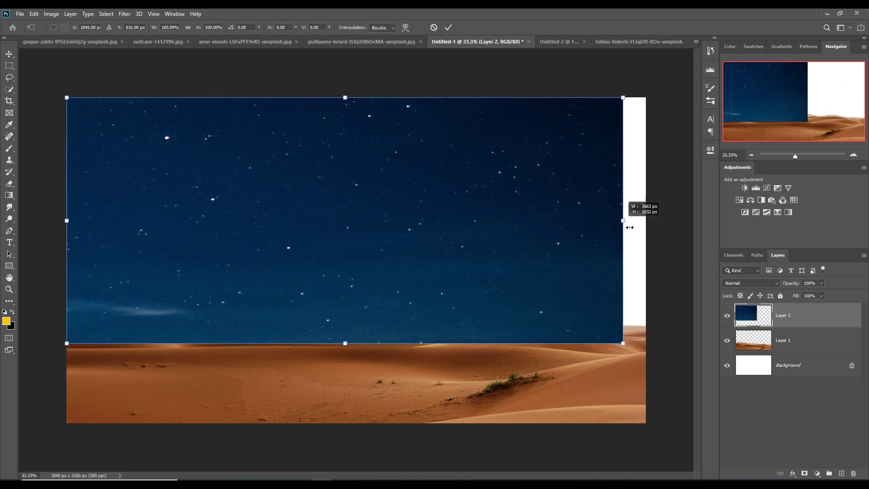
{"action": "left_click", "coordinate": [451, 28]}
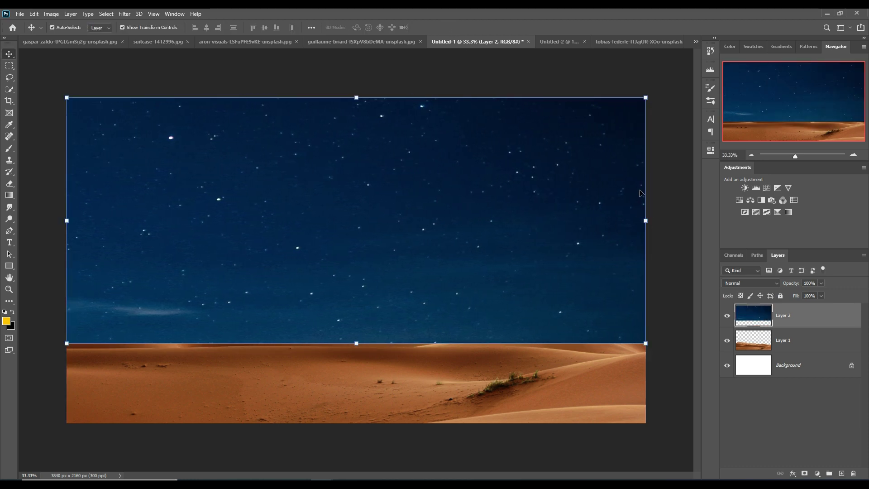
{"action": "left_click_drag", "start_coordinate": [845, 317], "coordinate": [847, 351]}
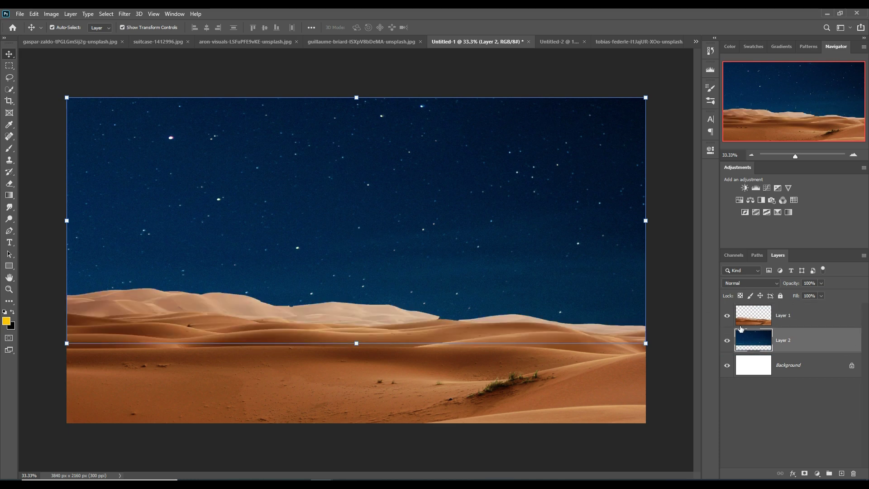
{"action": "left_click", "coordinate": [801, 321]}
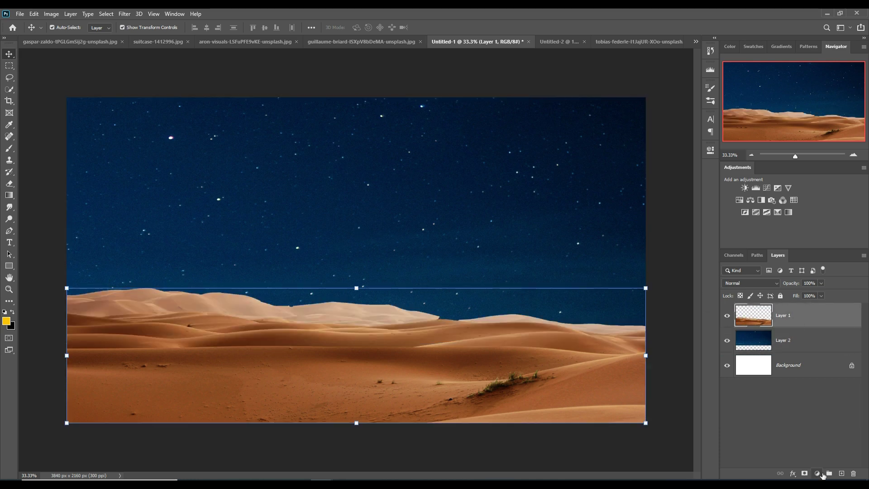
Add a Color Balance clipped to Layer 1 with Midtones Cyan -64 and Blue +79.
{"action": "left_click", "coordinate": [822, 473]}
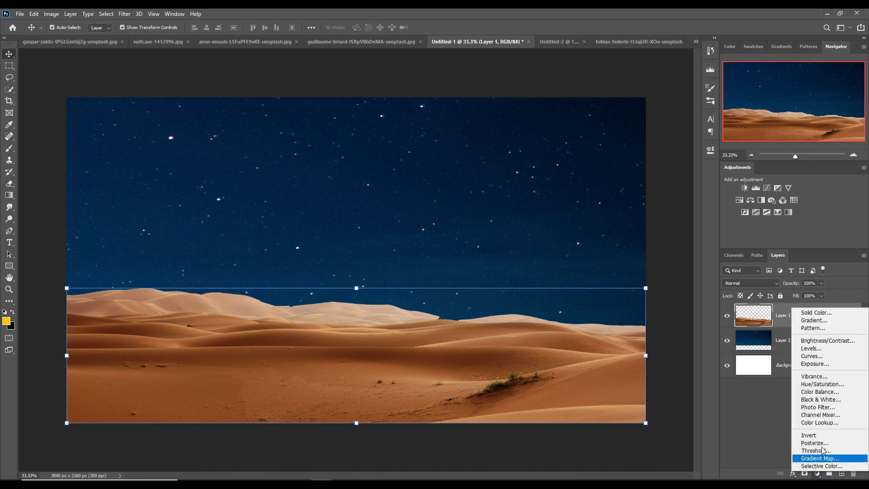
{"action": "left_click", "coordinate": [834, 392]}
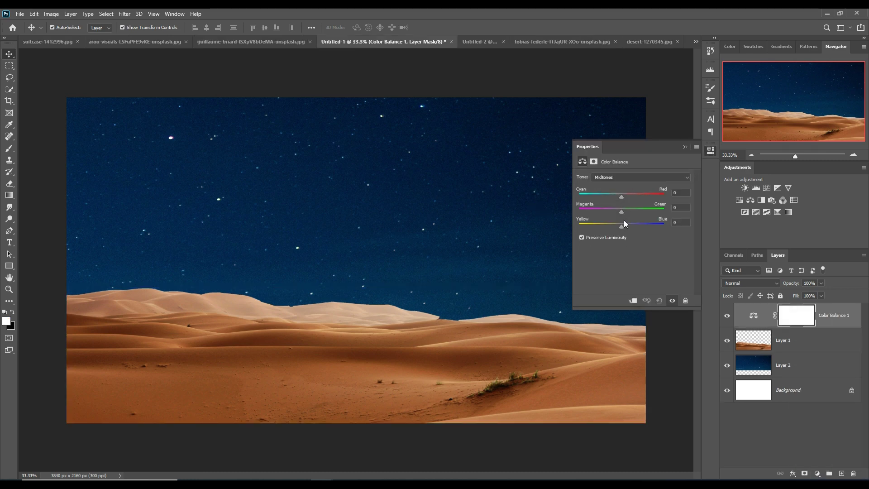
{"action": "mouse_move", "coordinate": [634, 227]}
{"action": "left_mouse_down"}
{"action": "mouse_move", "coordinate": [652, 228]}
{"action": "mouse_move", "coordinate": [641, 229]}
{"action": "left_mouse_up"}
{"action": "left_click", "coordinate": [633, 301]}
{"action": "left_click_drag", "start_coordinate": [621, 196], "coordinate": [594, 198]}
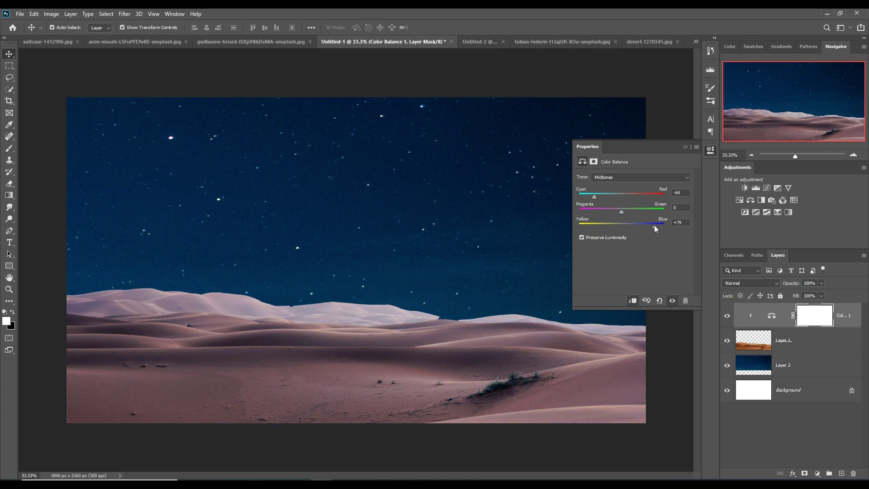
{"action": "left_click", "coordinate": [685, 147]}
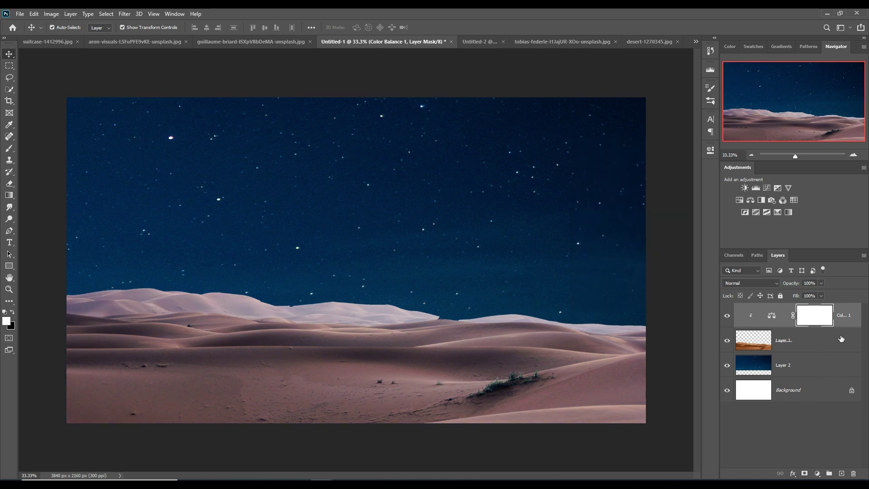
{"action": "left_click", "coordinate": [841, 339]}
{"action": "right_click", "coordinate": [817, 470]}
Add a Curves adjustment bent down to darken the dunes.
{"action": "left_click", "coordinate": [820, 359]}
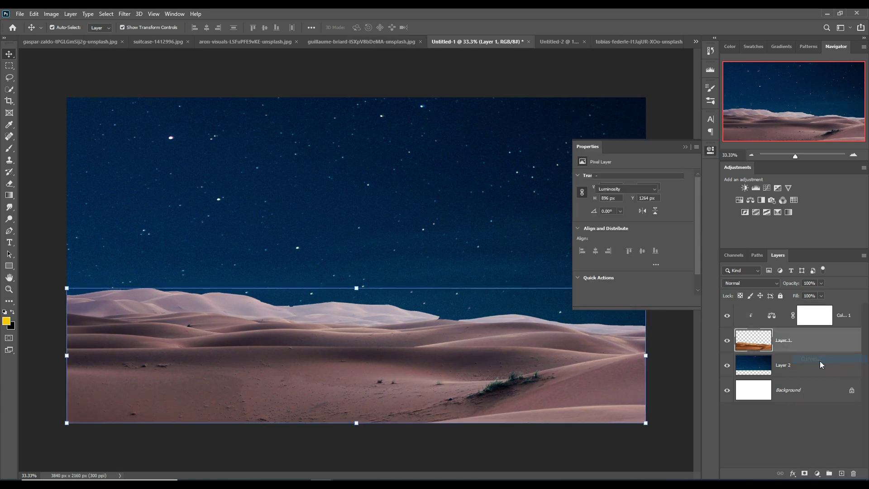
{"action": "left_click", "coordinate": [649, 245]}
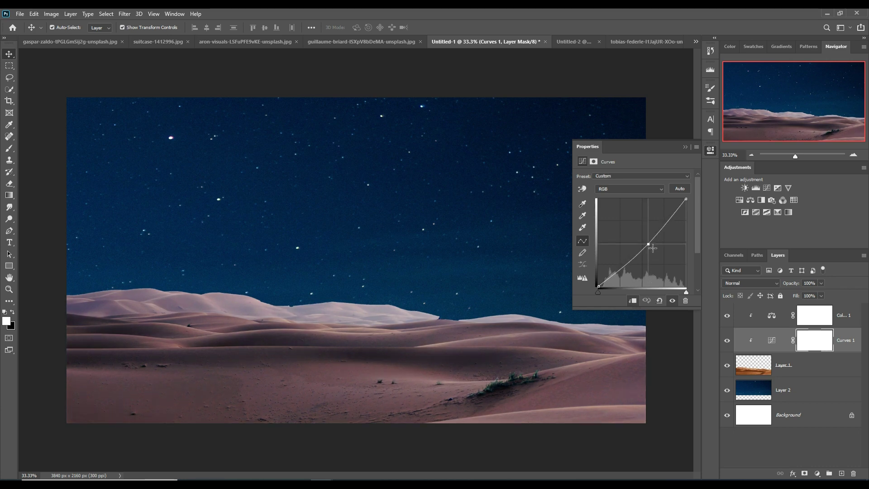
{"action": "left_click_drag", "start_coordinate": [652, 248], "coordinate": [658, 249]}
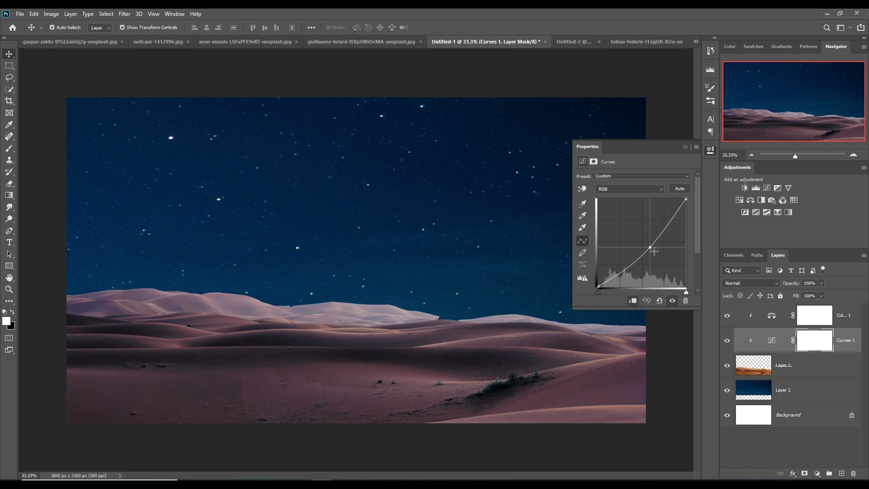
{"action": "left_click", "coordinate": [685, 147]}
{"action": "double_click", "coordinate": [773, 340]}
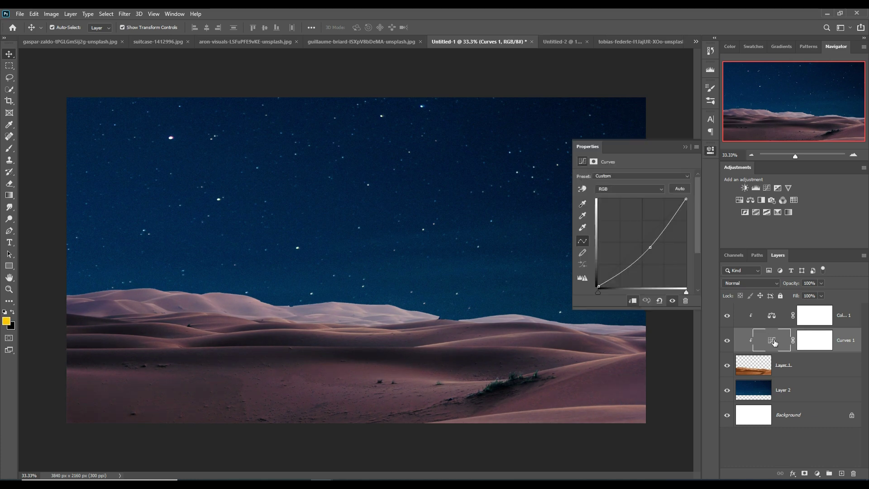
Add a second clipped Curves and pull the Red channel down to cool the sand.
{"action": "left_click", "coordinate": [819, 368]}
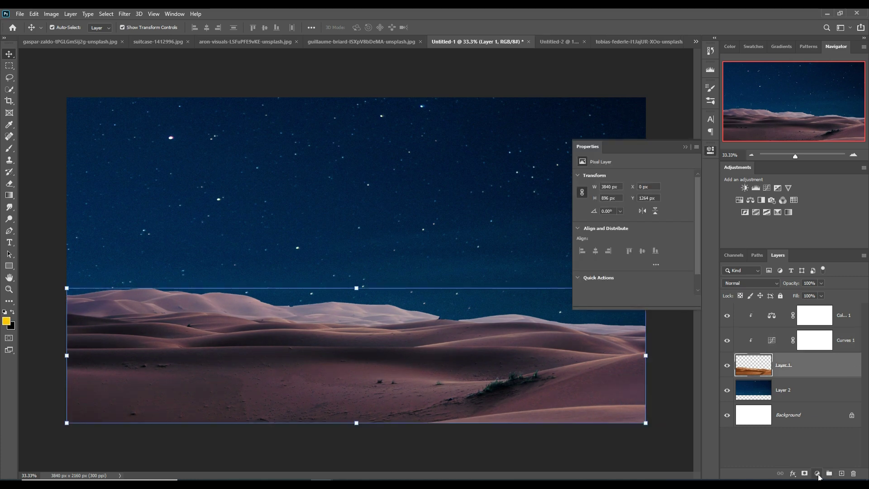
{"action": "right_click", "coordinate": [818, 370]}
{"action": "left_click", "coordinate": [814, 358]}
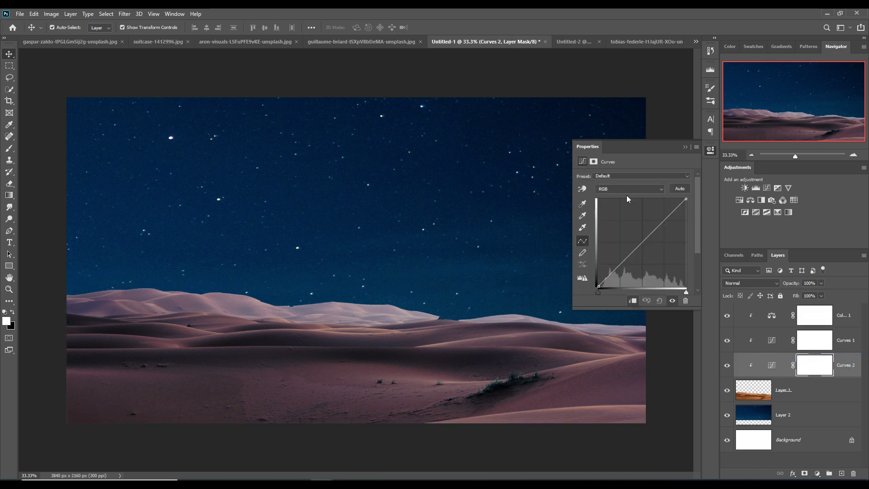
{"action": "left_click", "coordinate": [627, 190]}
{"action": "left_click", "coordinate": [644, 242]}
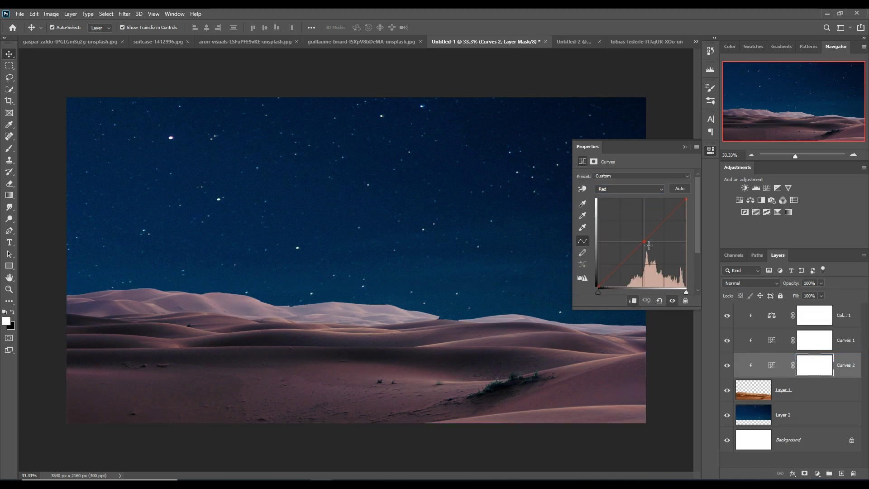
{"action": "left_click_drag", "start_coordinate": [649, 245], "coordinate": [656, 248]}
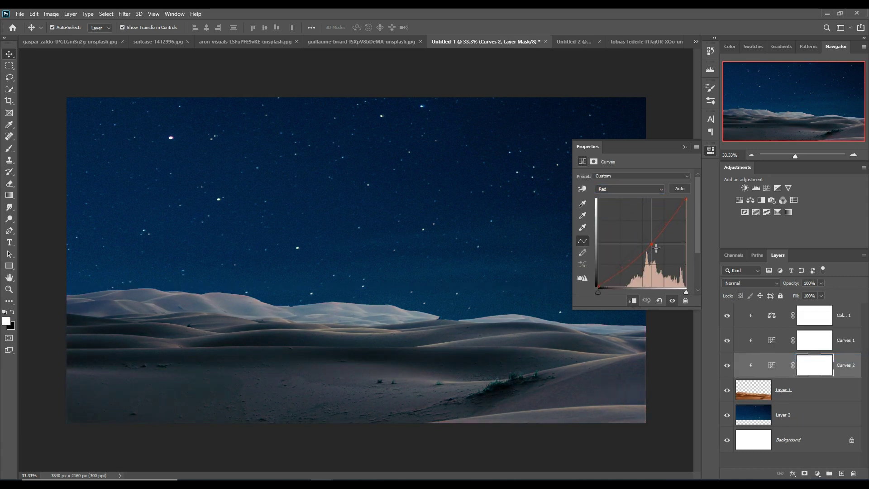
{"action": "left_click", "coordinate": [685, 147]}
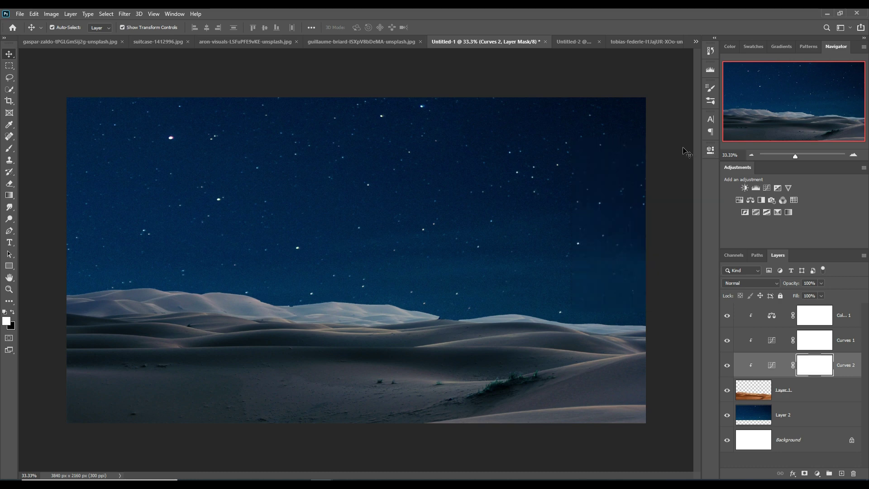
{"action": "left_click", "coordinate": [697, 42]}
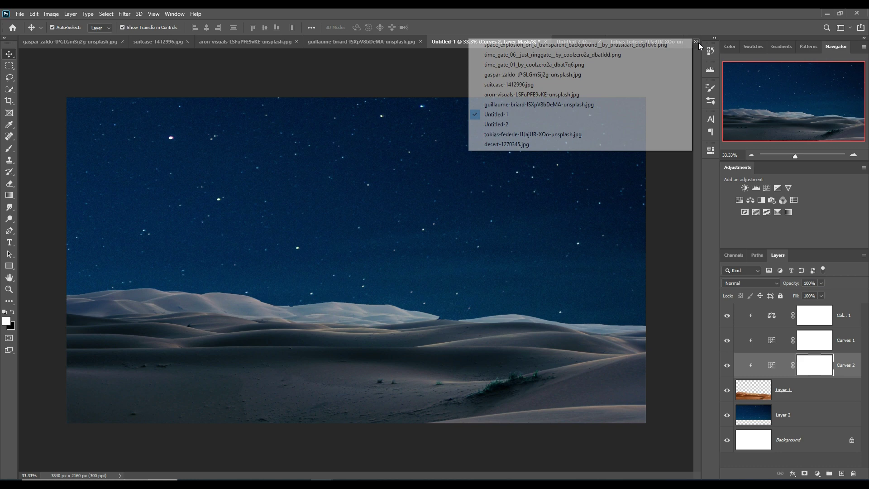
Float time_gate_01 and copy the gate image into Untitled-1 as Layer 3.
{"action": "left_click", "coordinate": [566, 63]}
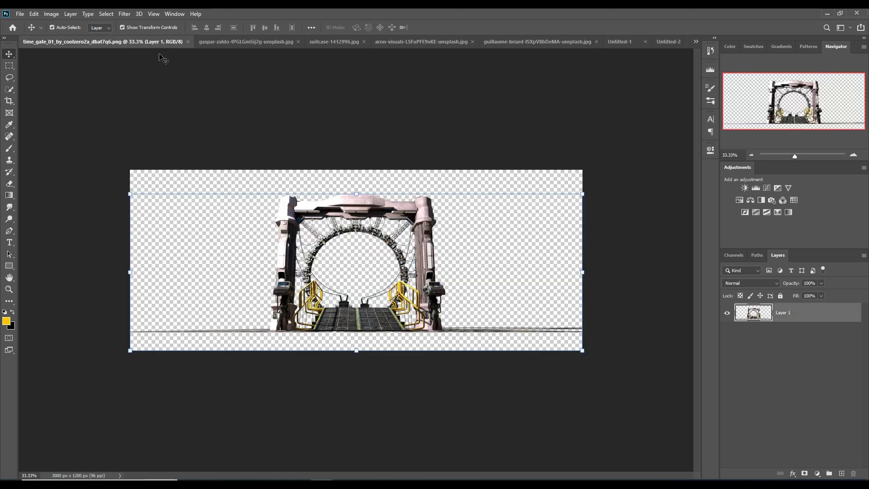
{"action": "left_click_drag", "start_coordinate": [160, 41], "coordinate": [535, 112]}
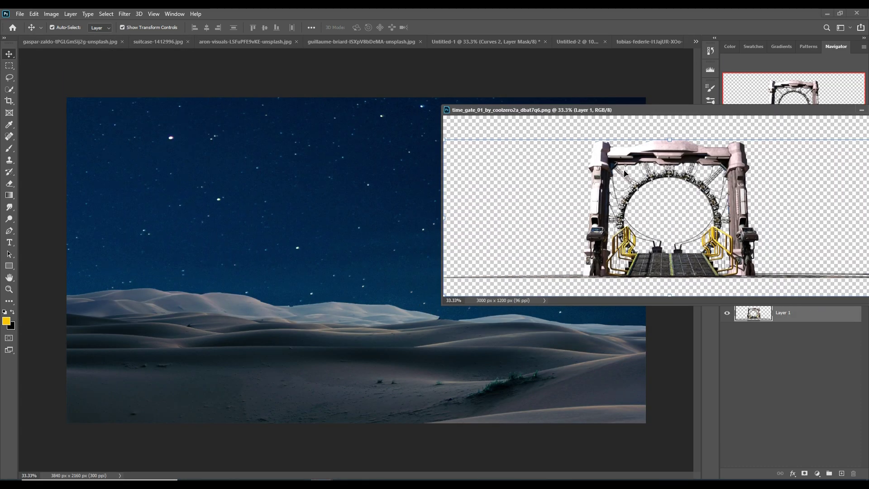
{"action": "left_click_drag", "start_coordinate": [625, 173], "coordinate": [392, 169]}
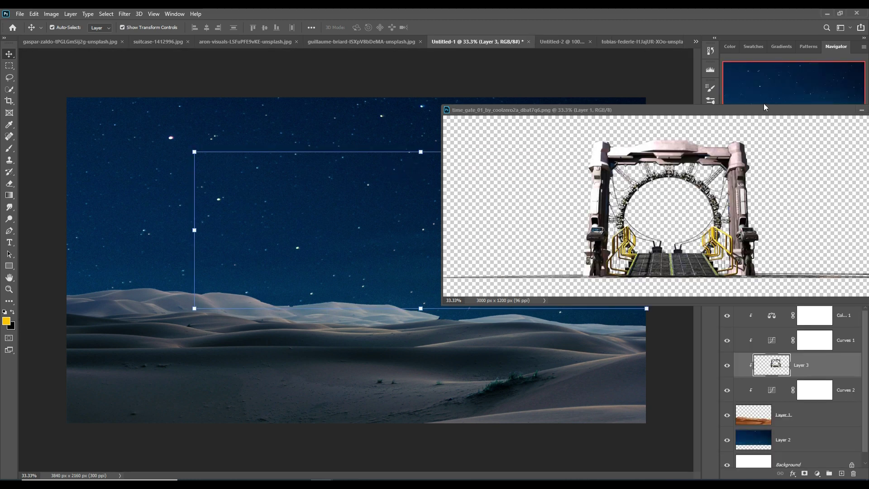
{"action": "left_click_drag", "start_coordinate": [753, 113], "coordinate": [435, 162]}
{"action": "left_click", "coordinate": [544, 161]}
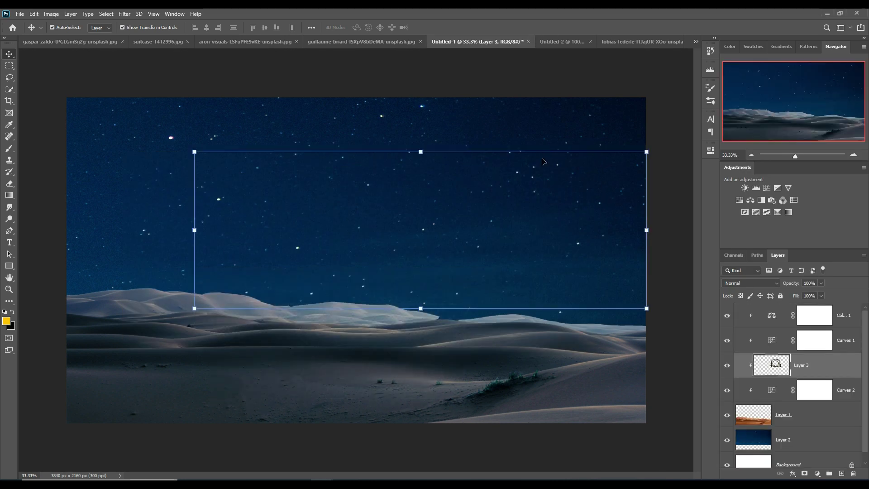
Move Layer 3 to the top, release its clipping mask, and centre it on the dunes.
{"action": "left_click_drag", "start_coordinate": [840, 370], "coordinate": [829, 316]}
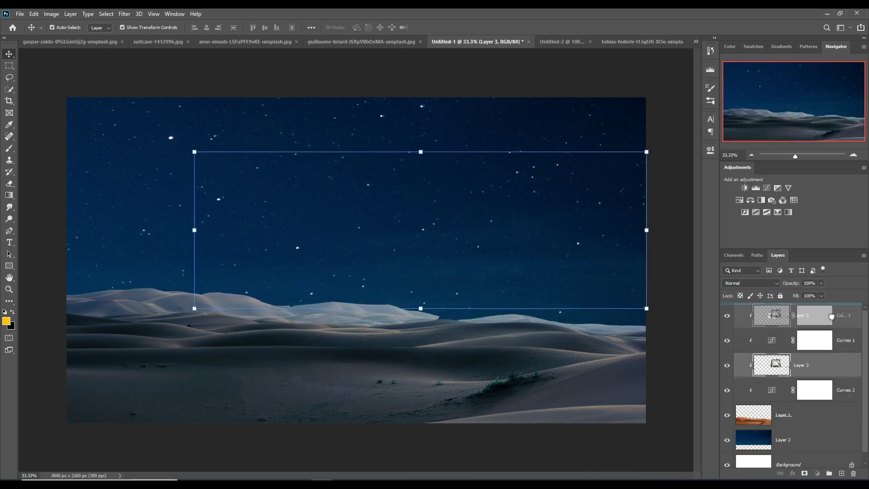
{"action": "right_click", "coordinate": [821, 318]}
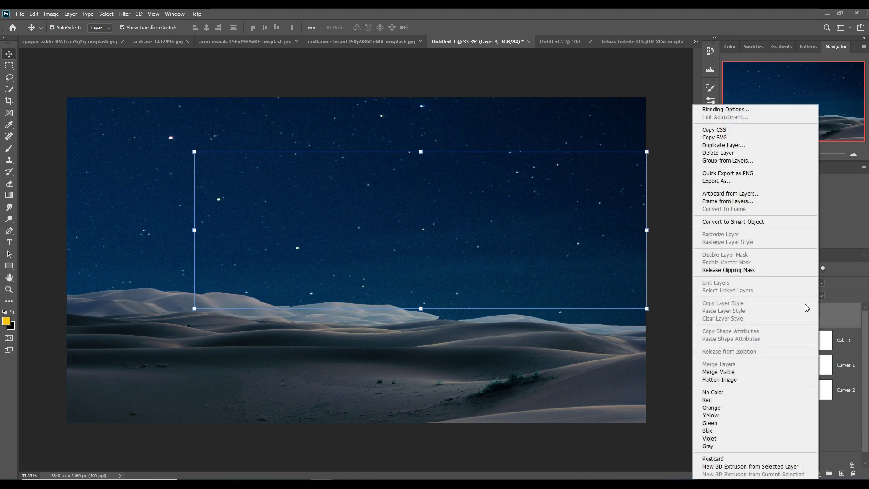
{"action": "left_click", "coordinate": [731, 270]}
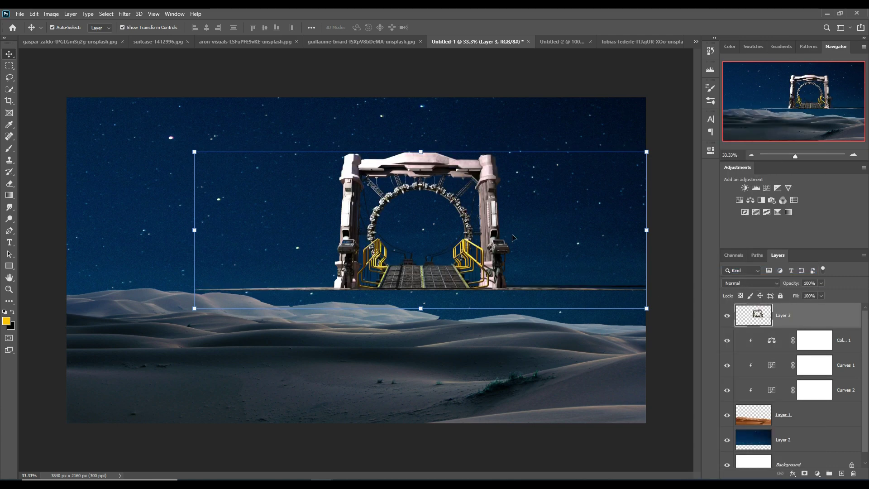
{"action": "left_click_drag", "start_coordinate": [426, 172], "coordinate": [363, 208]}
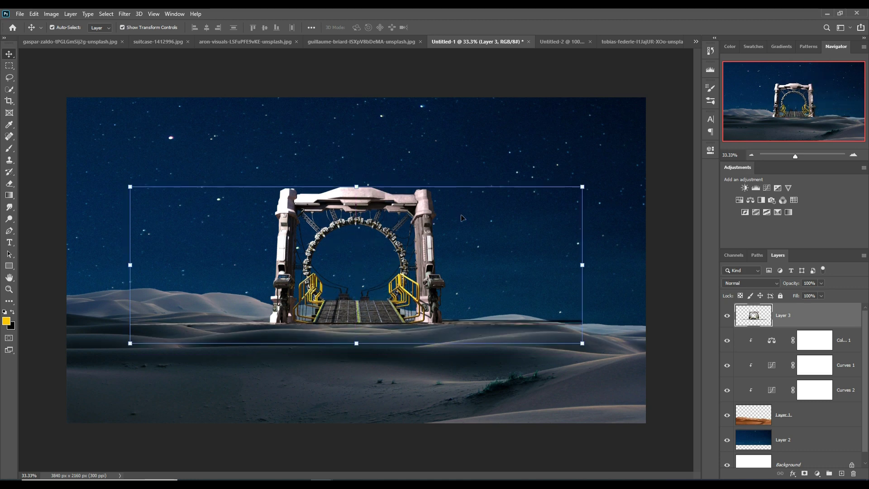
{"action": "left_click_drag", "start_coordinate": [594, 181], "coordinate": [595, 178]}
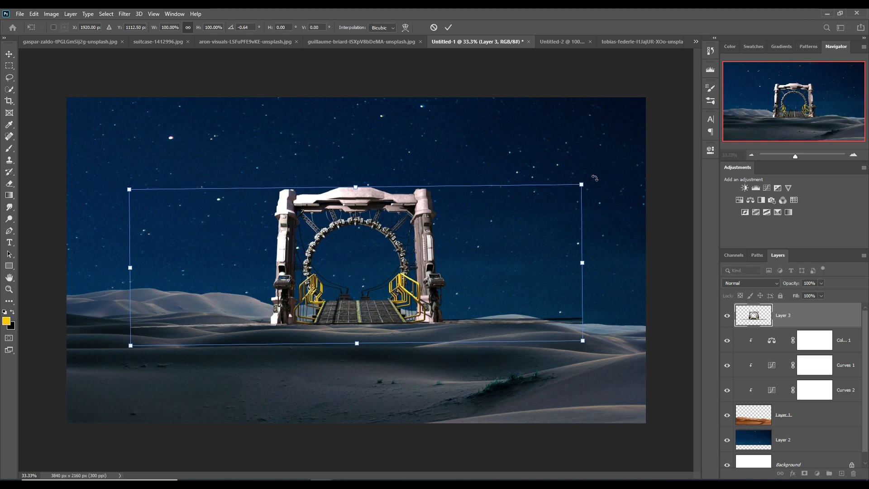
{"action": "left_click", "coordinate": [448, 27]}
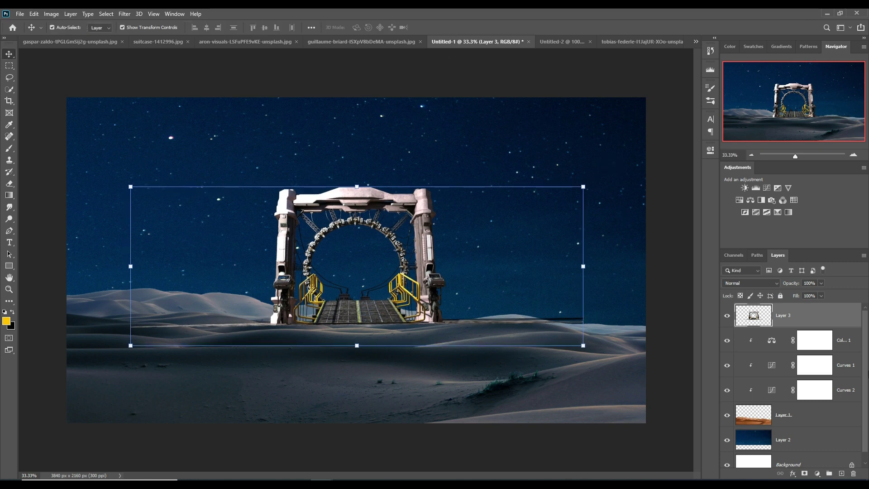
Mask Layer 3 and paint black over the white horizon line on both sides.
{"action": "left_click", "coordinate": [9, 148]}
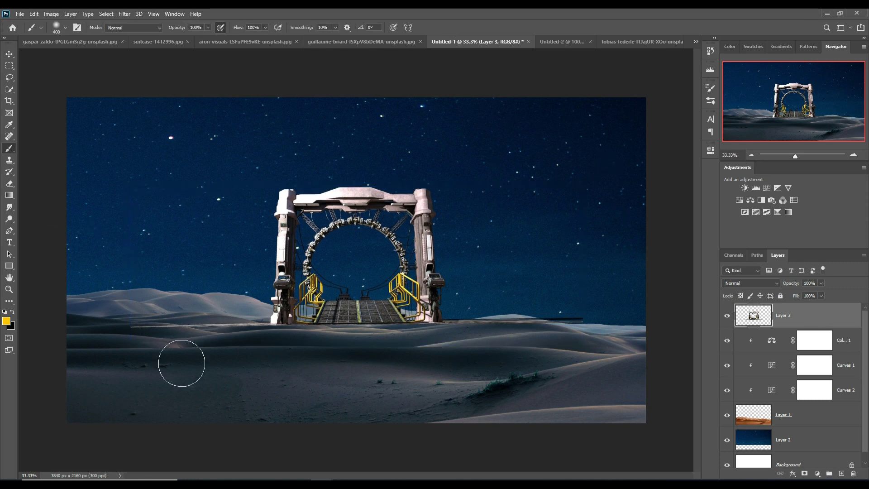
{"action": "left_click", "coordinate": [143, 330]}
{"action": "key", "text": "ctrl+z"}
{"action": "left_click", "coordinate": [805, 474]}
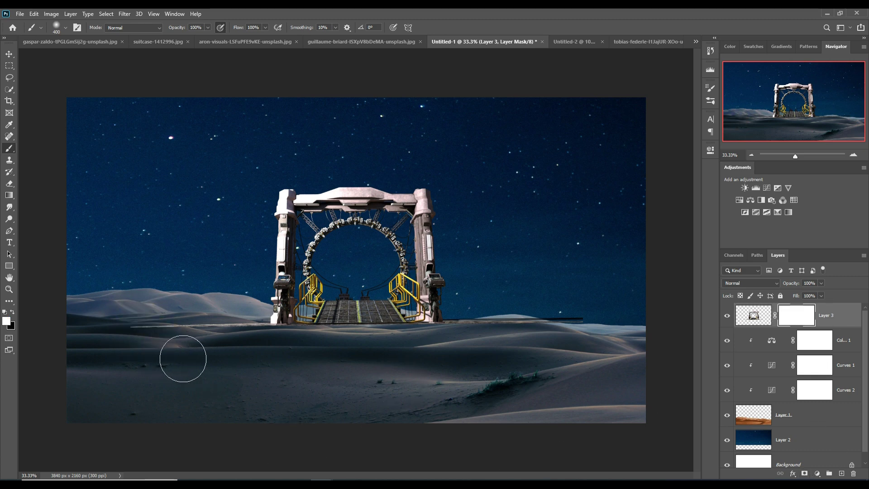
{"action": "left_click", "coordinate": [12, 312]}
{"action": "mouse_move", "coordinate": [130, 341]}
{"action": "left_mouse_down"}
{"action": "mouse_move", "coordinate": [213, 326]}
{"action": "mouse_move", "coordinate": [249, 353]}
{"action": "mouse_move", "coordinate": [332, 382]}
{"action": "left_mouse_up"}
{"action": "mouse_move", "coordinate": [467, 333]}
{"action": "left_mouse_down"}
{"action": "mouse_move", "coordinate": [500, 358]}
{"action": "mouse_move", "coordinate": [495, 349]}
{"action": "mouse_move", "coordinate": [640, 340]}
{"action": "left_mouse_up"}
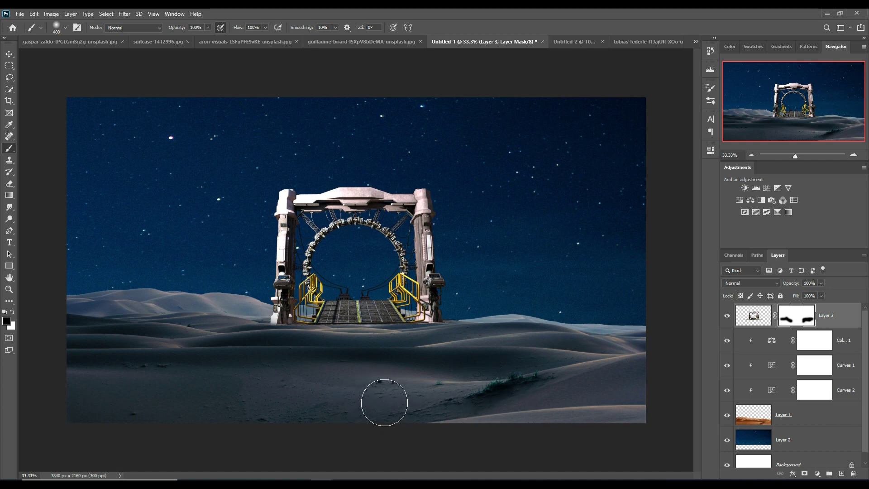
Set the masking brush to 90 pixels and restore full brush opacity.
{"action": "key", "text": "bracketleft"}
{"action": "key", "text": "bracketleft"}
{"action": "key", "text": "bracketleft"}
{"action": "left_click", "coordinate": [208, 28]}
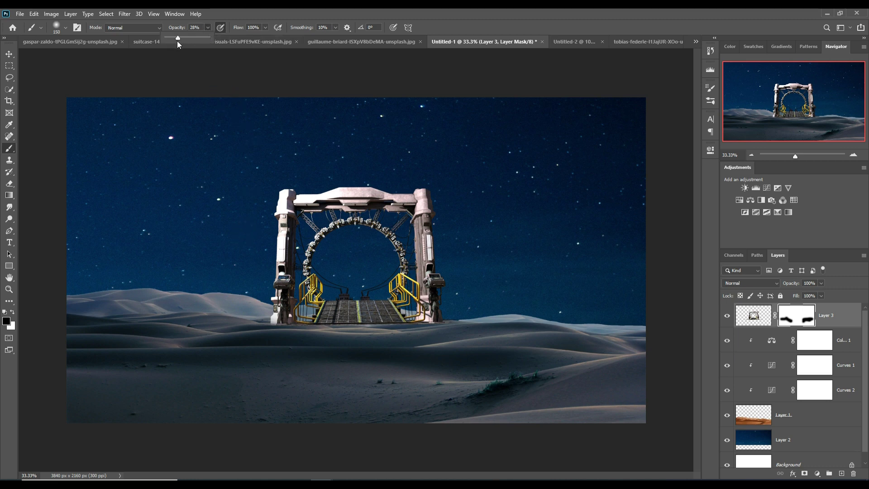
{"action": "key", "text": "bracketleft"}
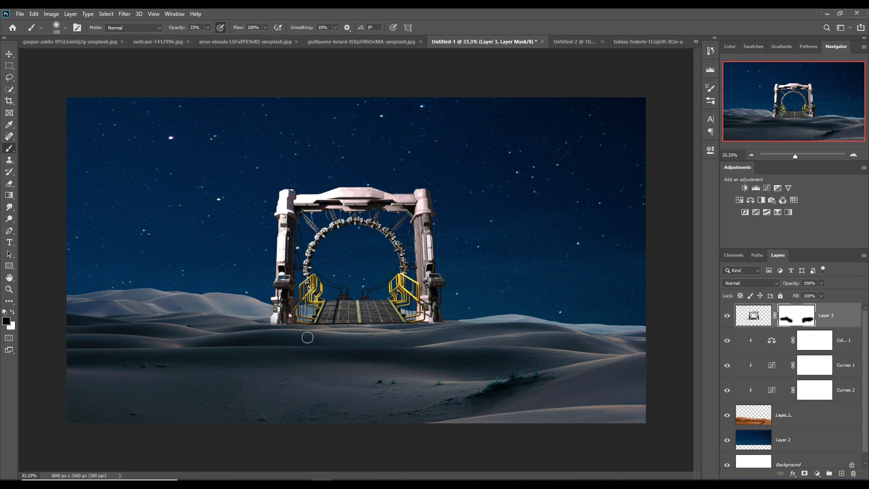
{"action": "key", "text": "bracketright"}
{"action": "key", "text": "bracketright"}
{"action": "key", "text": "bracketleft"}
{"action": "key", "text": "bracketleft"}
{"action": "key", "text": "bracketleft"}
{"action": "left_click", "coordinate": [208, 28]}
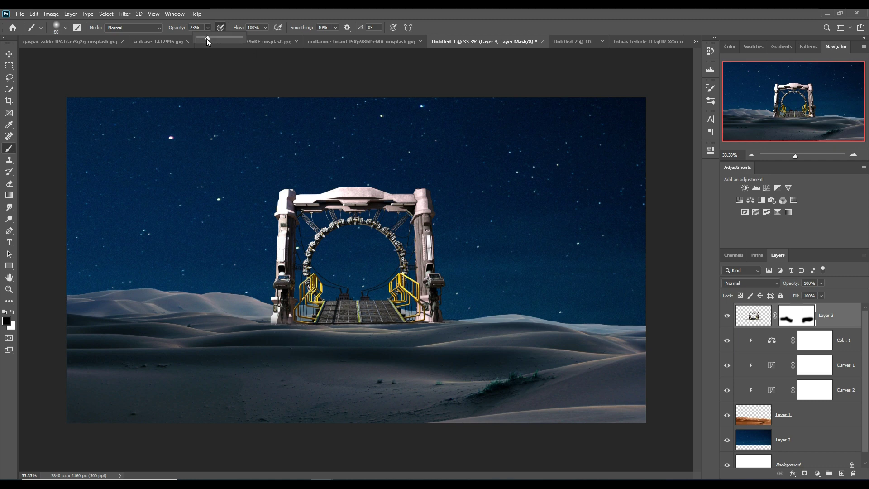
{"action": "left_click", "coordinate": [278, 335]}
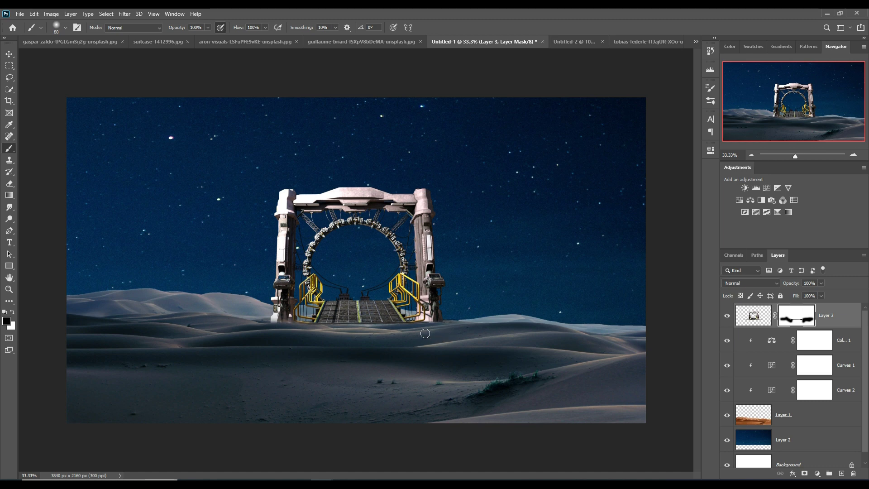
{"action": "left_click", "coordinate": [9, 54]}
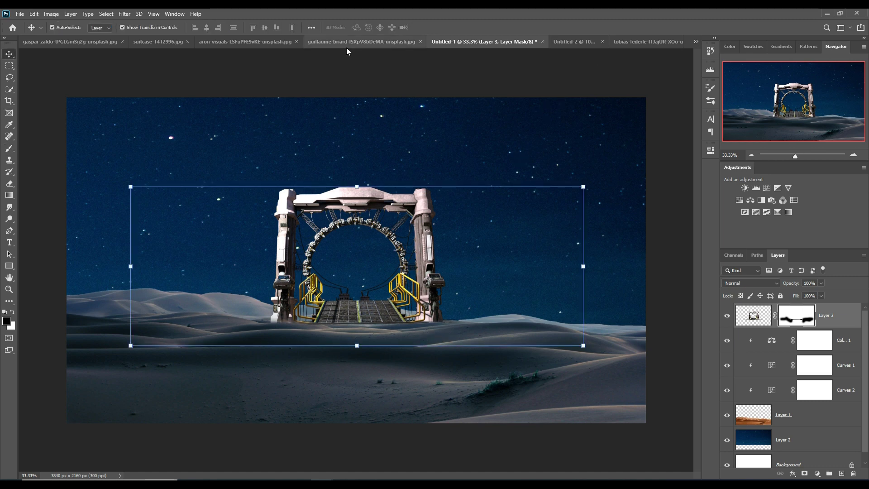
Float space_explosion and copy the burst into Untitled-1 as Layer 4.
{"action": "left_click", "coordinate": [696, 41]}
{"action": "left_click", "coordinate": [521, 60]}
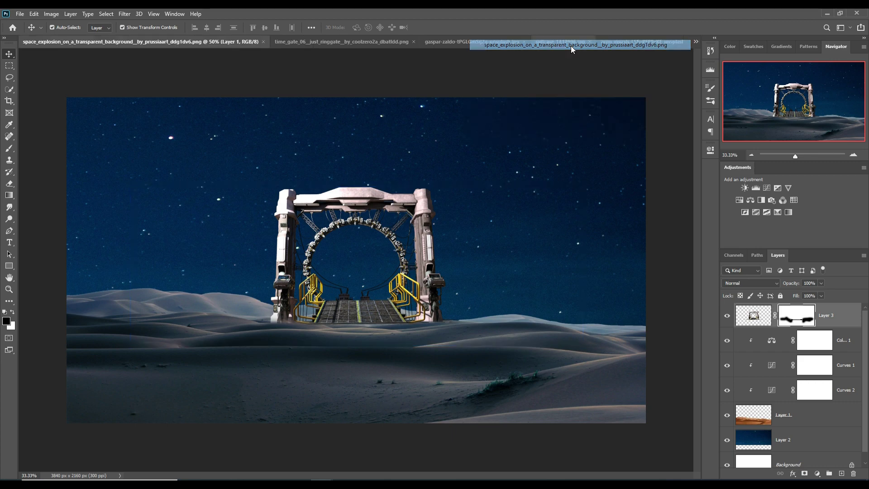
{"action": "left_click_drag", "start_coordinate": [187, 42], "coordinate": [654, 88]}
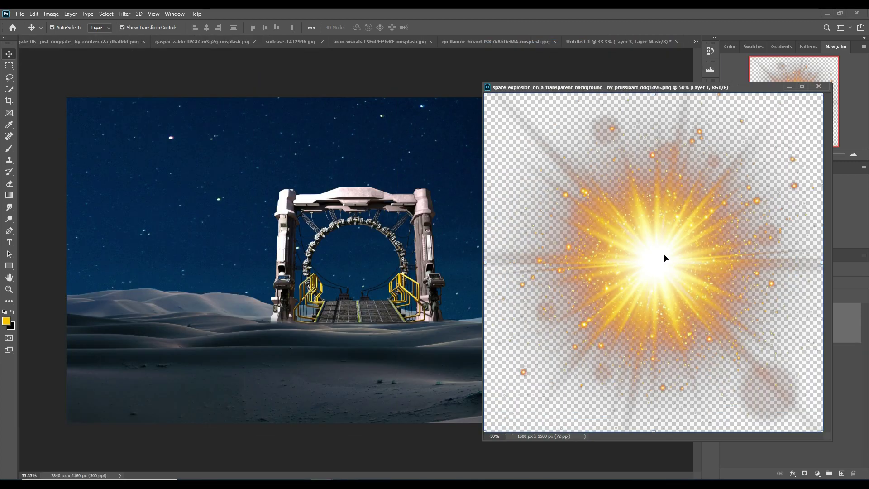
{"action": "mouse_move", "coordinate": [654, 238]}
{"action": "left_mouse_down"}
{"action": "mouse_move", "coordinate": [672, 275]}
{"action": "mouse_move", "coordinate": [368, 274]}
{"action": "left_mouse_up"}
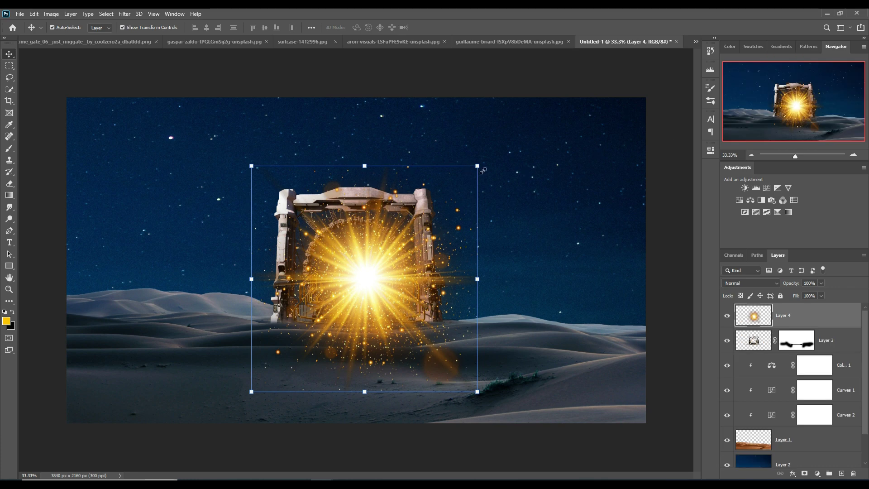
Scale the burst to about 50% and centre it inside the gate's ring.
{"action": "left_click_drag", "start_coordinate": [481, 169], "coordinate": [369, 280]}
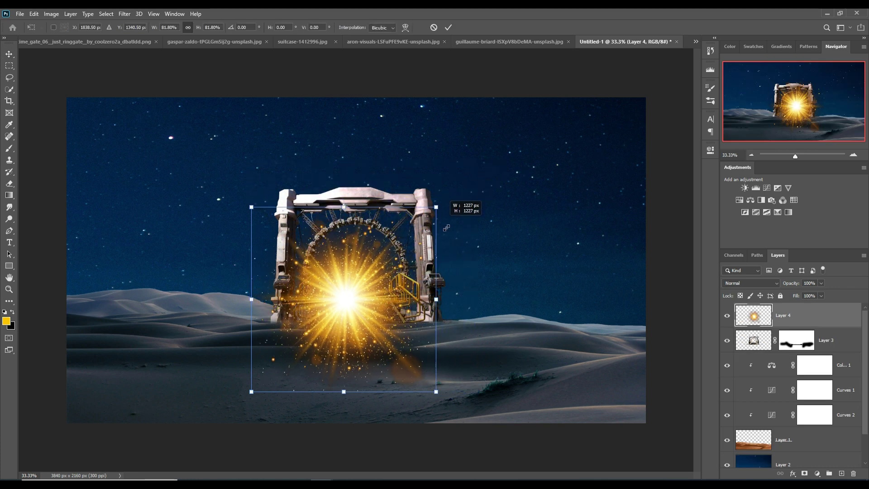
{"action": "left_click_drag", "start_coordinate": [318, 332], "coordinate": [366, 264]}
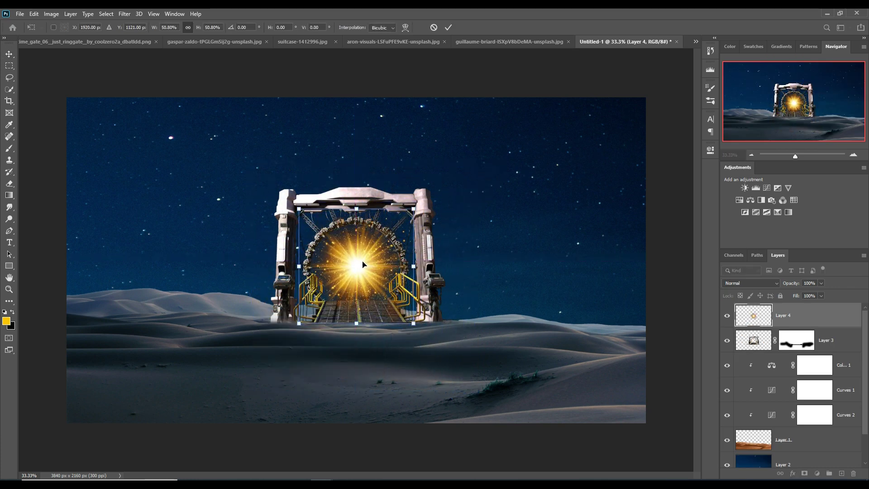
{"action": "left_click", "coordinate": [448, 28]}
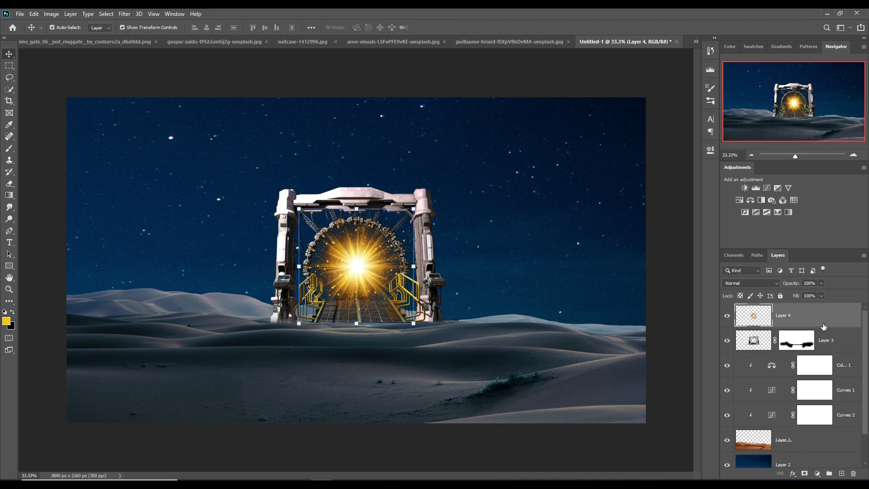
{"action": "left_click", "coordinate": [818, 474]}
{"action": "left_click", "coordinate": [815, 384]}
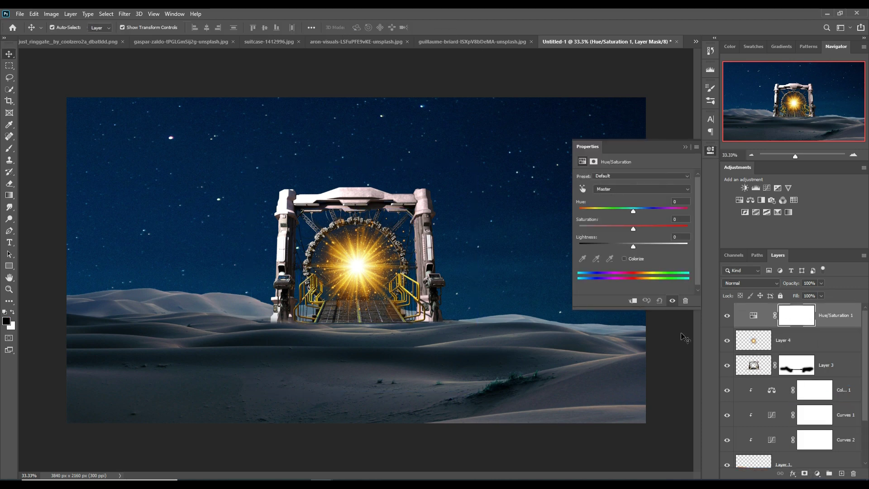
Clip the Hue/Saturation to Layer 4 and shift Hue to about +90 for green.
{"action": "left_click", "coordinate": [636, 304]}
{"action": "mouse_move", "coordinate": [634, 211]}
{"action": "left_mouse_down"}
{"action": "mouse_move", "coordinate": [683, 216]}
{"action": "mouse_move", "coordinate": [667, 216]}
{"action": "left_mouse_up"}
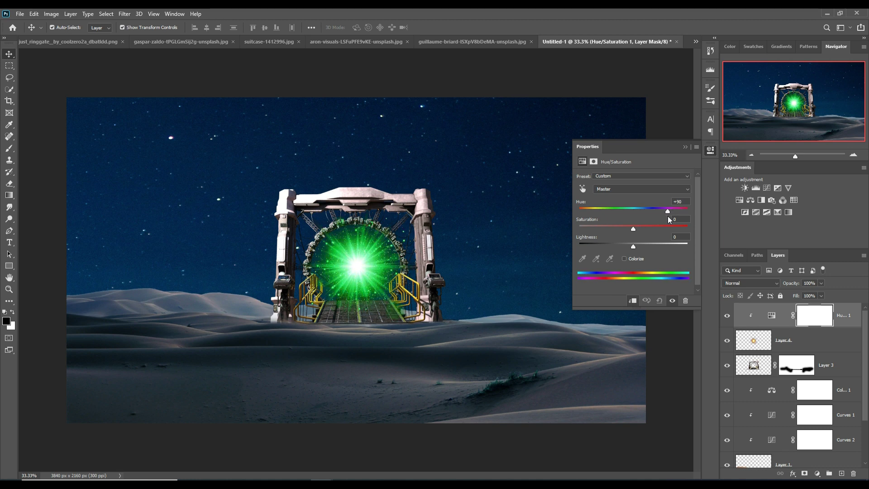
{"action": "left_click", "coordinate": [685, 147]}
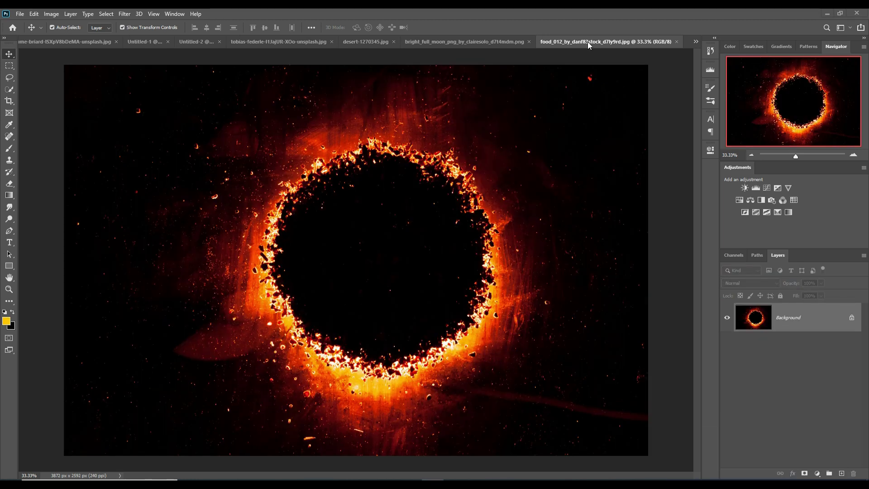
Float the fiery ring image and copy it into Untitled-1 as Layer 5.
{"action": "left_click_drag", "start_coordinate": [588, 42], "coordinate": [584, 79]}
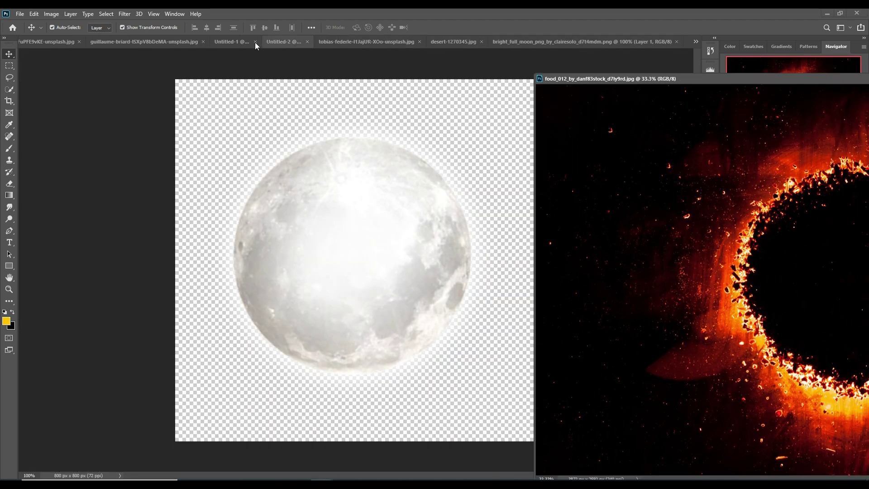
{"action": "left_click", "coordinate": [230, 42]}
{"action": "left_click", "coordinate": [813, 178]}
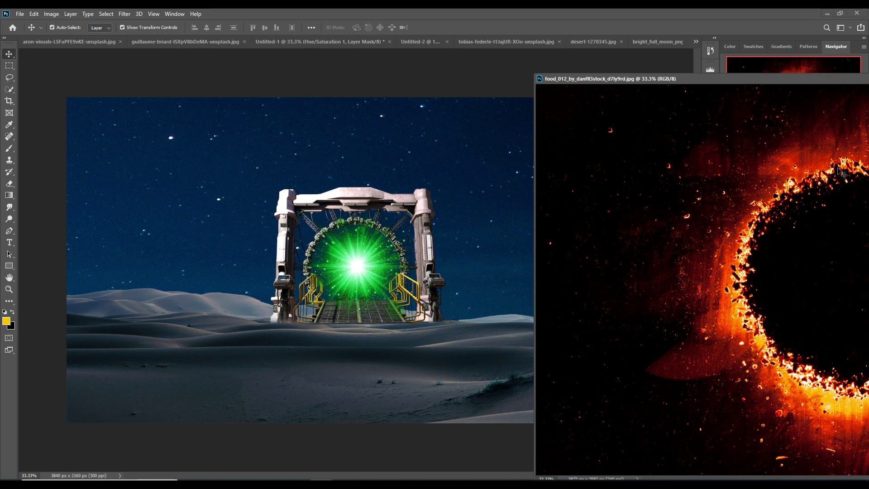
{"action": "left_click_drag", "start_coordinate": [840, 172], "coordinate": [441, 214]}
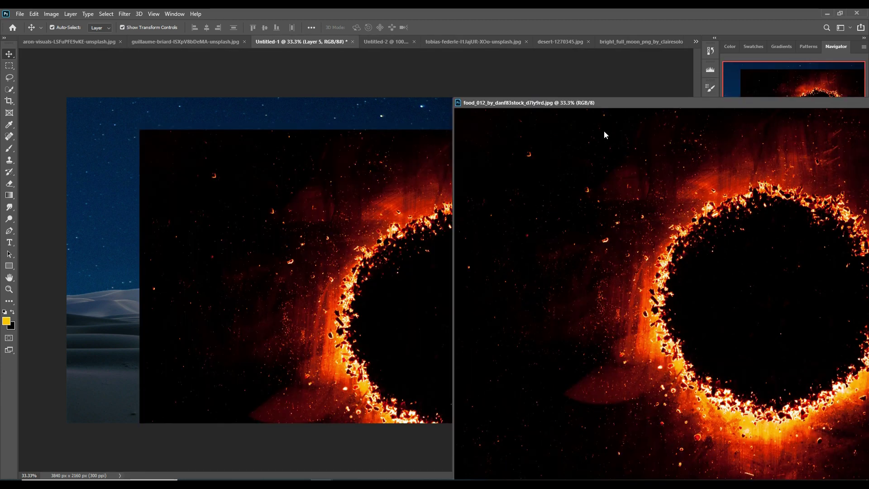
{"action": "left_click_drag", "start_coordinate": [604, 102], "coordinate": [409, 233]}
Set Layer 5 to Screen, scale it to about 41%, and move it over the portal.
{"action": "left_click", "coordinate": [756, 283]}
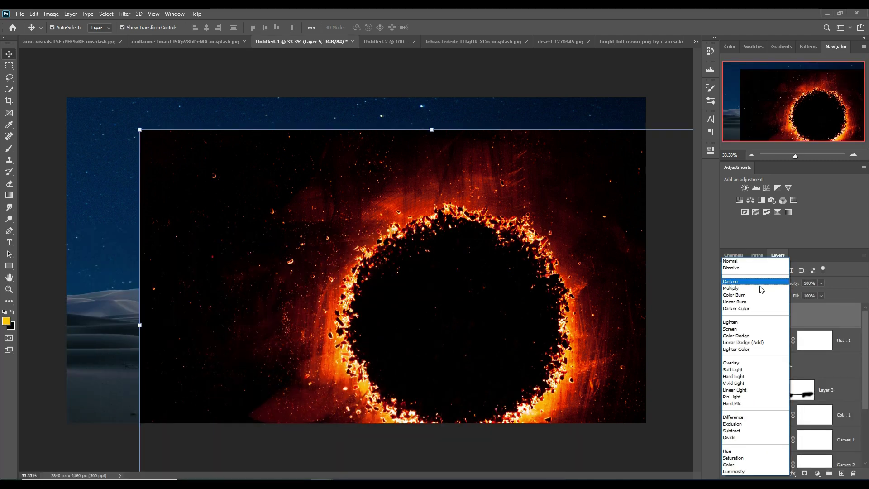
{"action": "left_click", "coordinate": [730, 329]}
{"action": "left_click_drag", "start_coordinate": [438, 134], "coordinate": [430, 358]}
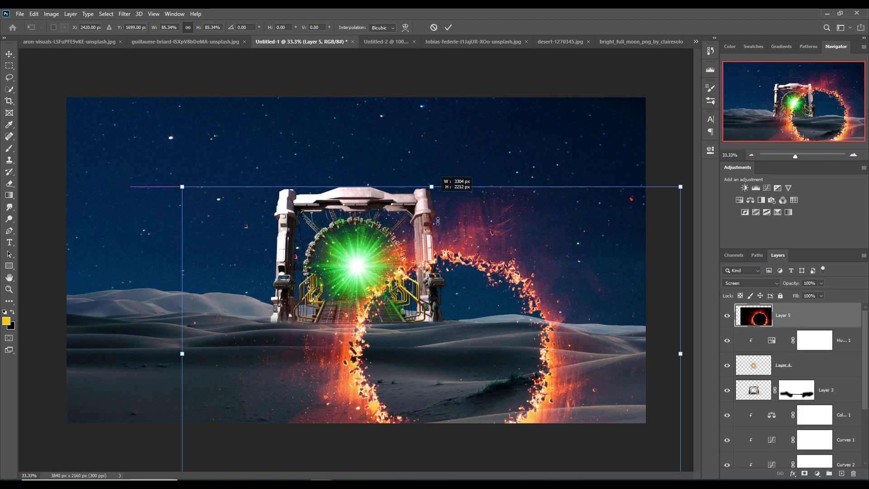
{"action": "left_click_drag", "start_coordinate": [447, 408], "coordinate": [361, 235]}
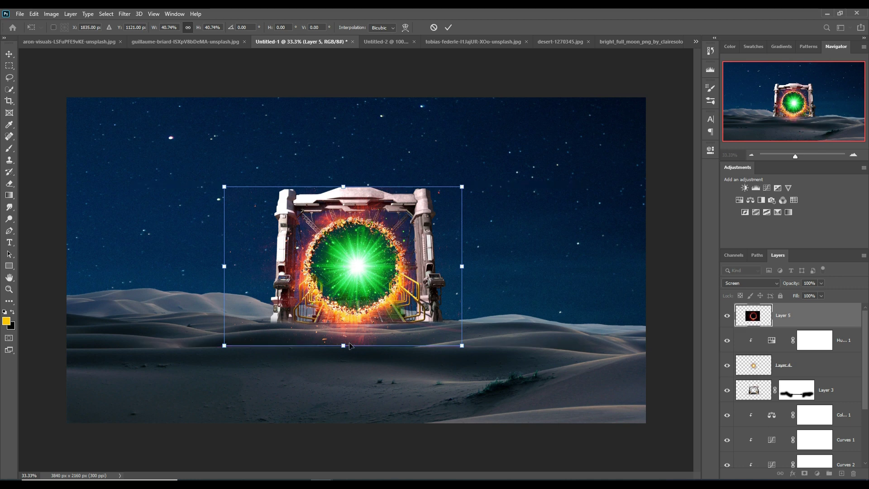
{"action": "left_click", "coordinate": [447, 27]}
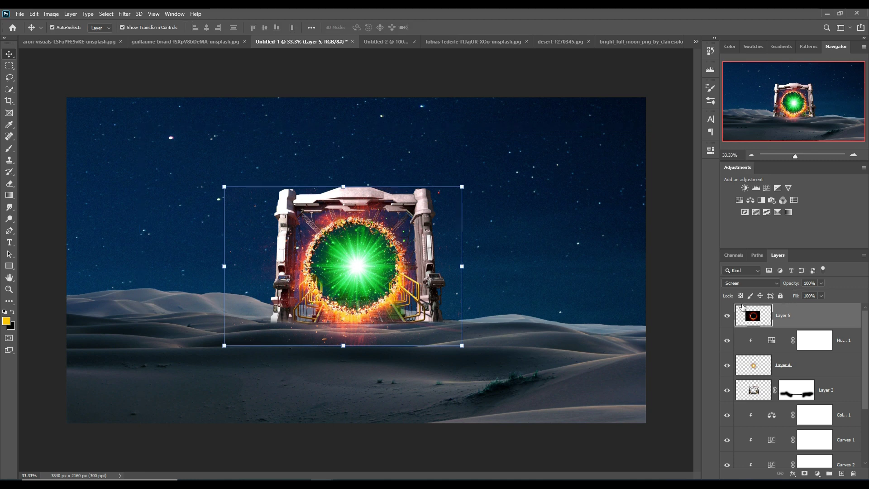
Squash the fire ring slightly in height and narrow it from both sides.
{"action": "left_click_drag", "start_coordinate": [348, 350], "coordinate": [347, 339]}
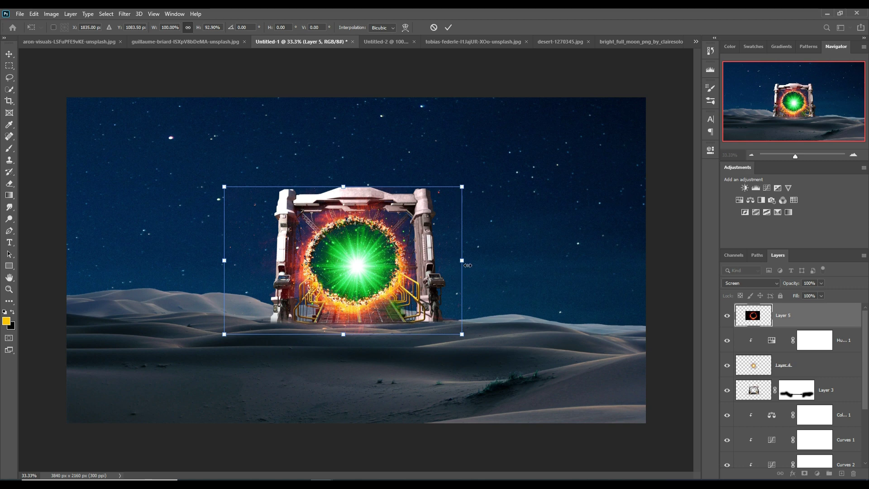
{"action": "left_click_drag", "start_coordinate": [468, 266], "coordinate": [463, 266]}
{"action": "left_click_drag", "start_coordinate": [225, 267], "coordinate": [232, 267]}
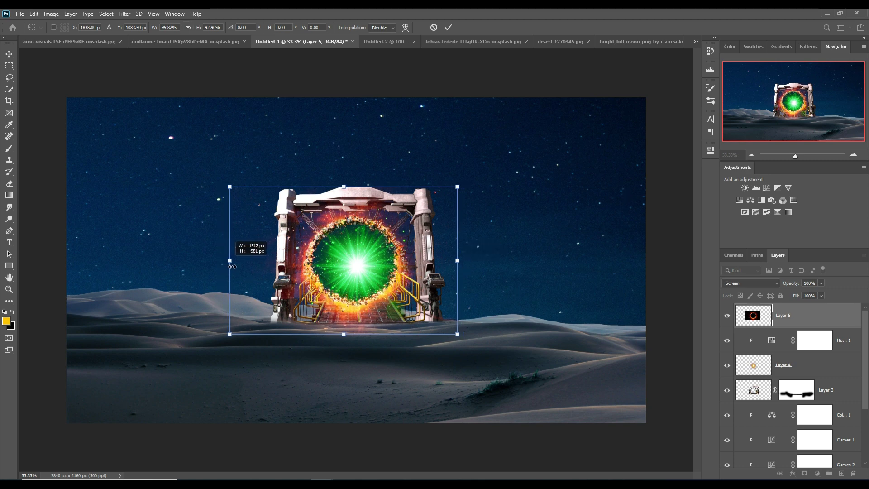
{"action": "left_click", "coordinate": [448, 29]}
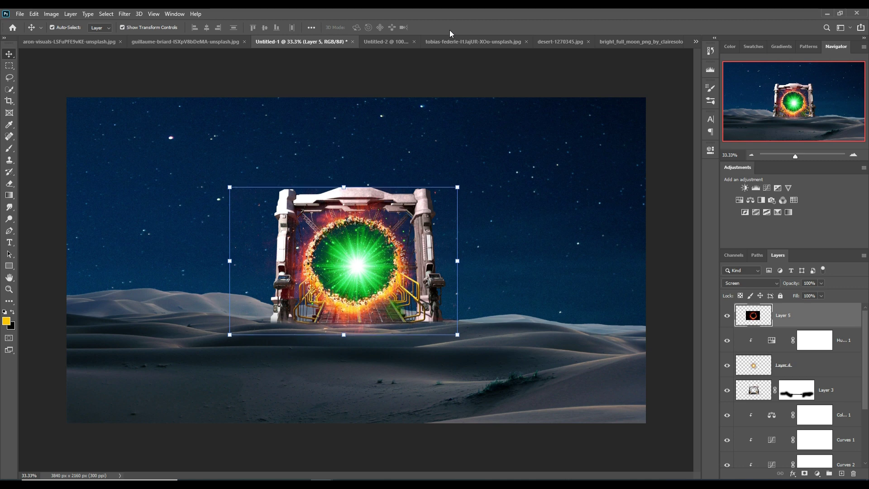
Turn the fire ring green with a Hue/Saturation adjustment clipped to Layer 5 at Hue +102.
{"action": "left_click", "coordinate": [818, 473]}
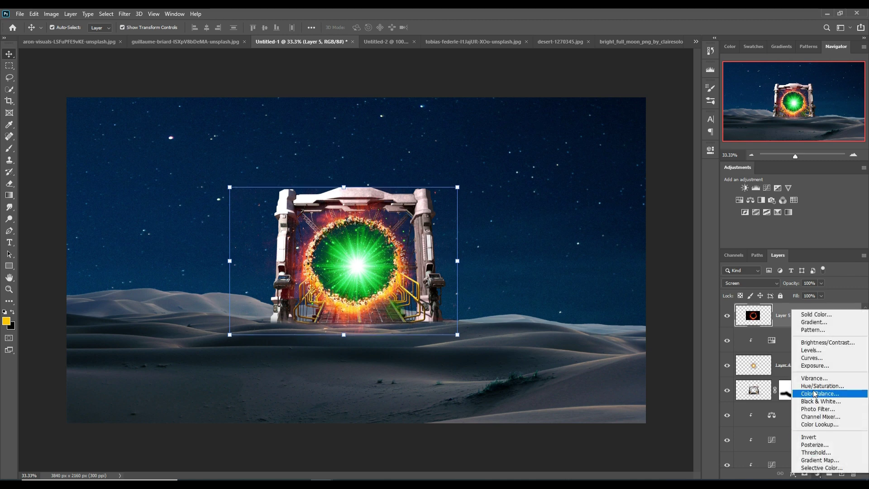
{"action": "left_click", "coordinate": [811, 391]}
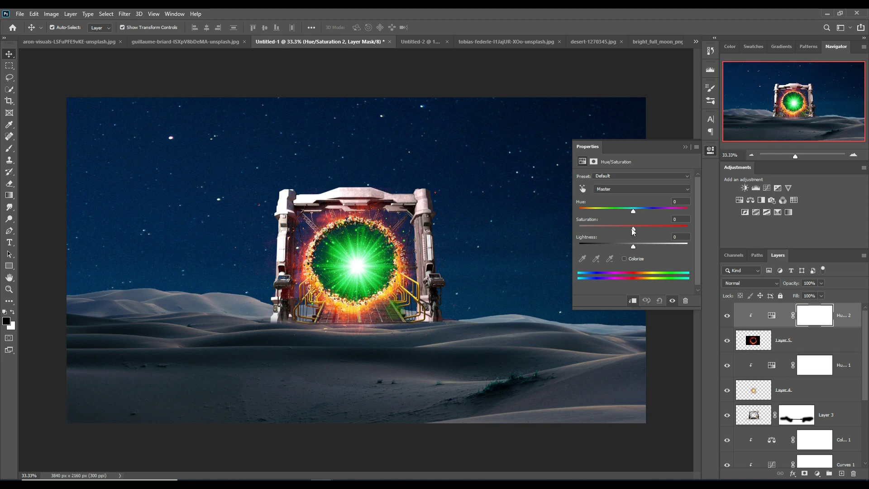
{"action": "left_click_drag", "start_coordinate": [634, 211], "coordinate": [665, 229]}
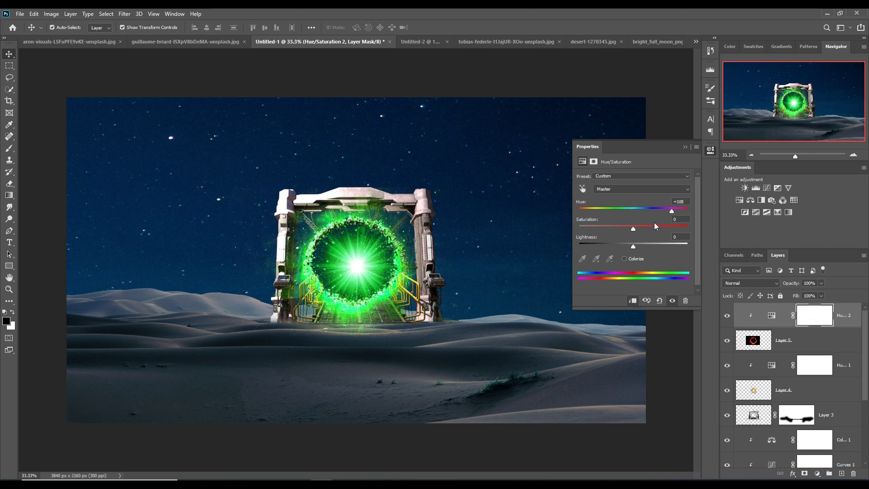
{"action": "left_click_drag", "start_coordinate": [673, 211], "coordinate": [671, 211]}
{"action": "left_click", "coordinate": [685, 146]}
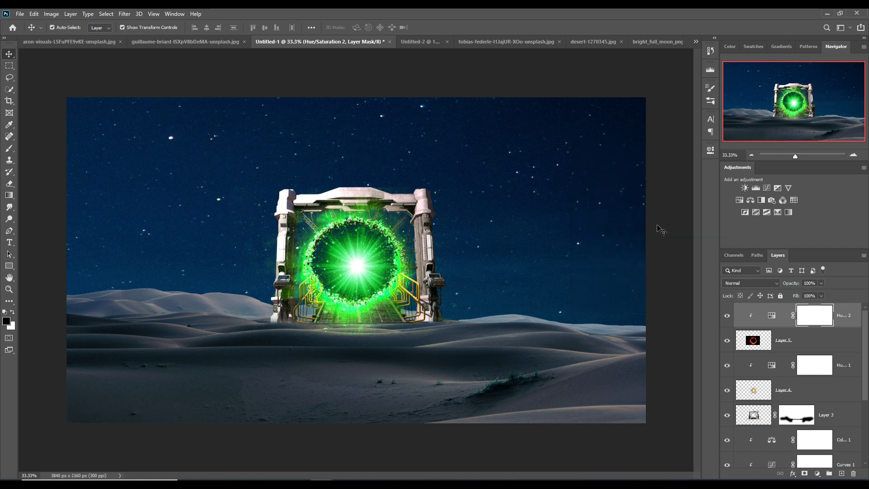
{"action": "left_click", "coordinate": [804, 341]}
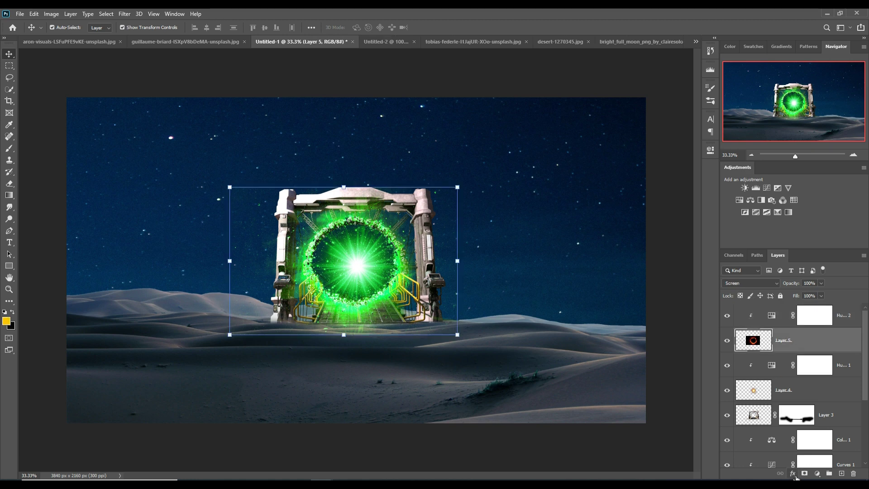
Mask Layer 5 and paint black over the green glow on the ramp and the portal's left edge.
{"action": "left_click", "coordinate": [805, 474]}
{"action": "key", "text": "d"}
{"action": "key", "text": "b"}
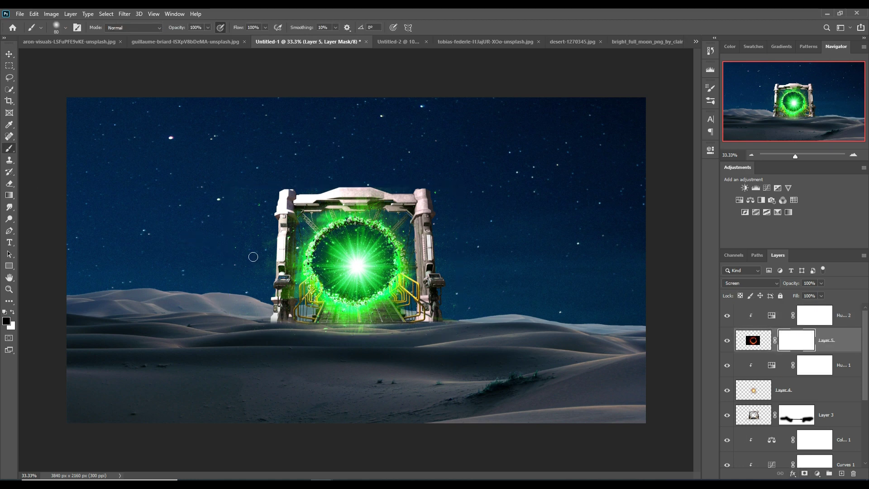
{"action": "key", "text": "bracketright"}
{"action": "key", "text": "bracketright"}
{"action": "key", "text": "bracketright"}
{"action": "key", "text": "bracketleft"}
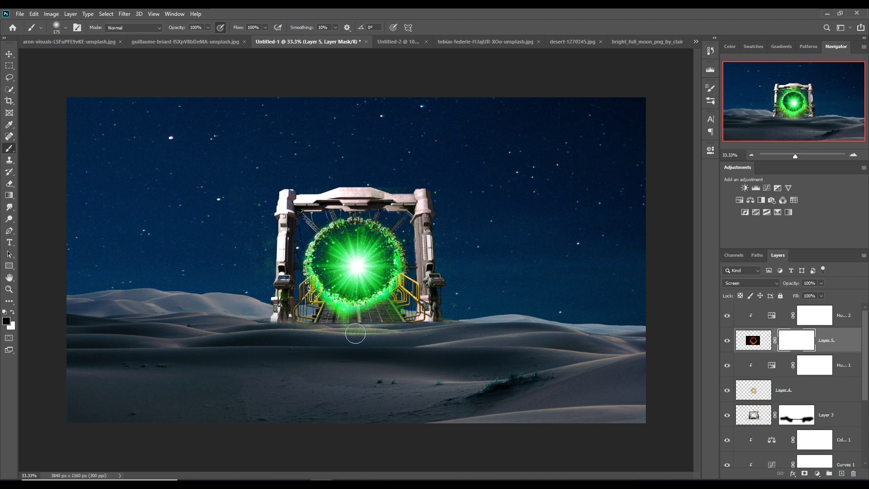
{"action": "left_click_drag", "start_coordinate": [344, 328], "coordinate": [361, 329]}
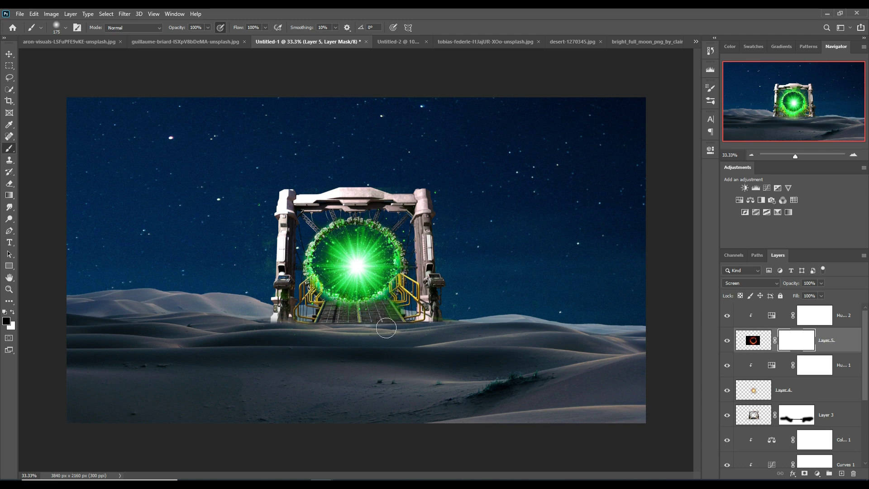
{"action": "left_click_drag", "start_coordinate": [313, 338], "coordinate": [295, 270]}
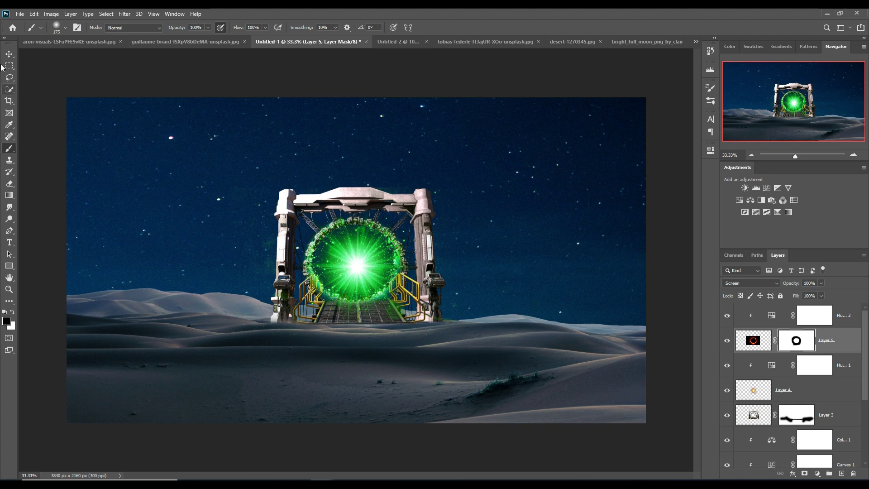
{"action": "left_click", "coordinate": [9, 55]}
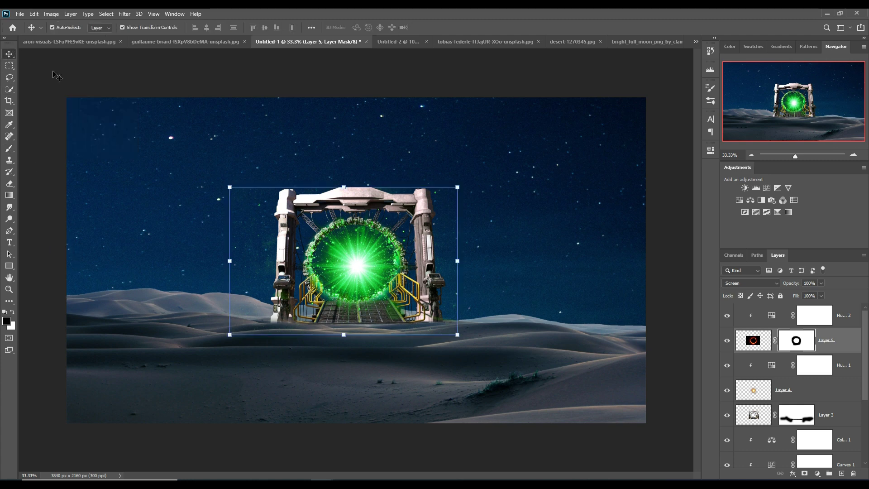
Float the Untitled-2 truck document and drag the green truck into the desert composite.
{"action": "left_click", "coordinate": [395, 42]}
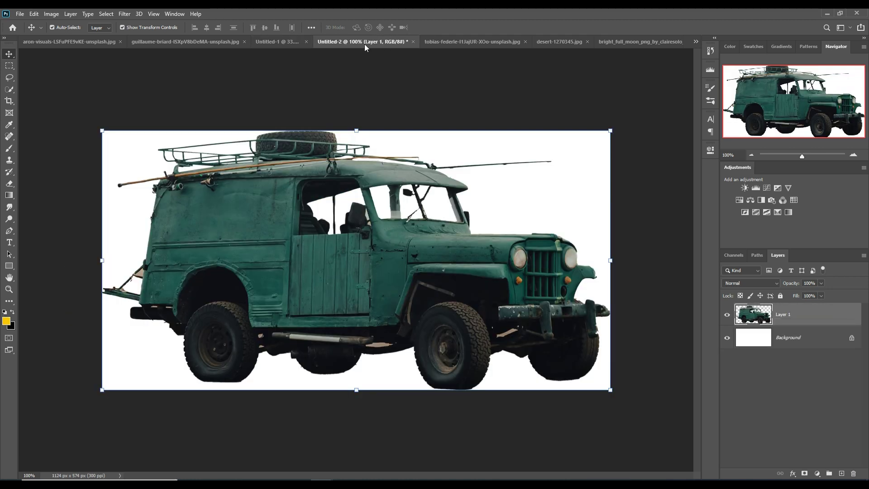
{"action": "left_click_drag", "start_coordinate": [365, 44], "coordinate": [367, 77]}
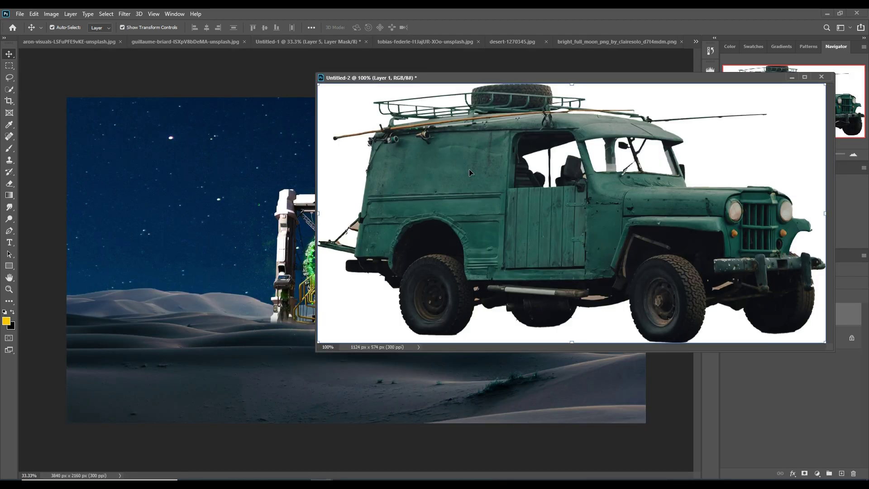
{"action": "left_click_drag", "start_coordinate": [469, 170], "coordinate": [124, 416]}
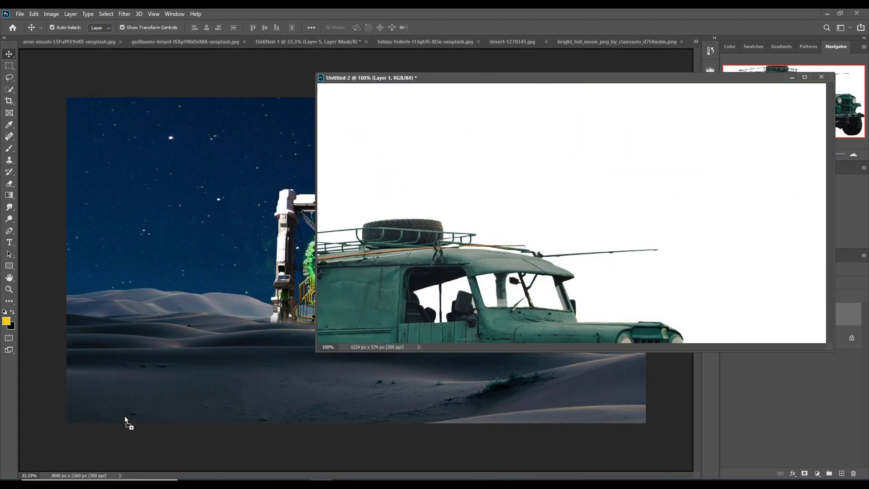
{"action": "left_click_drag", "start_coordinate": [137, 379], "coordinate": [138, 379]}
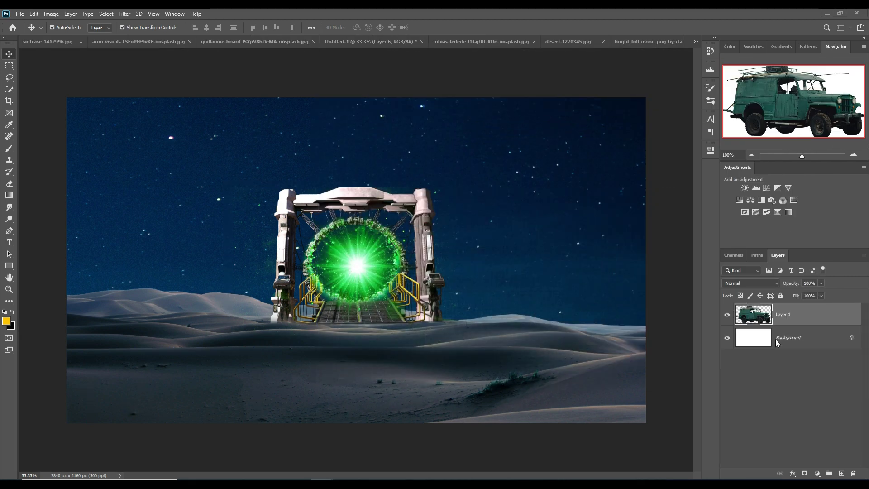
Move the truck layer to the top, release its clipping mask, and set it on the lower-left dunes.
{"action": "left_click_drag", "start_coordinate": [772, 340], "coordinate": [772, 308]}
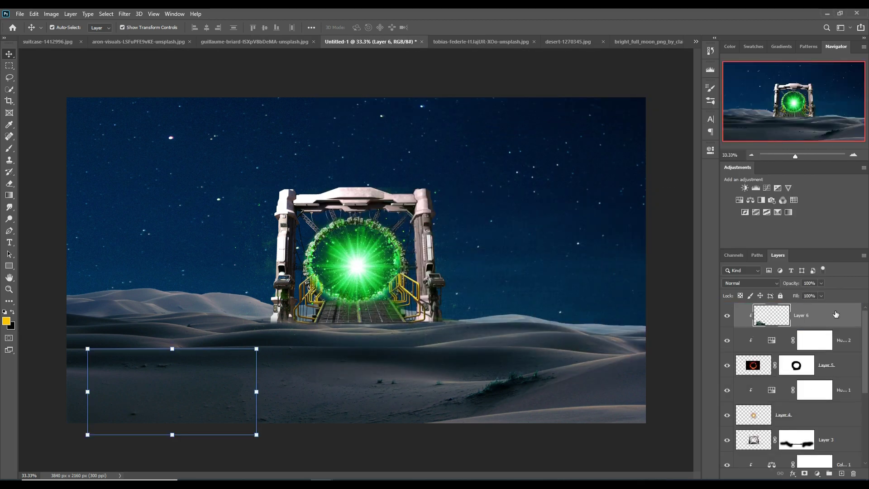
{"action": "right_click", "coordinate": [840, 313]}
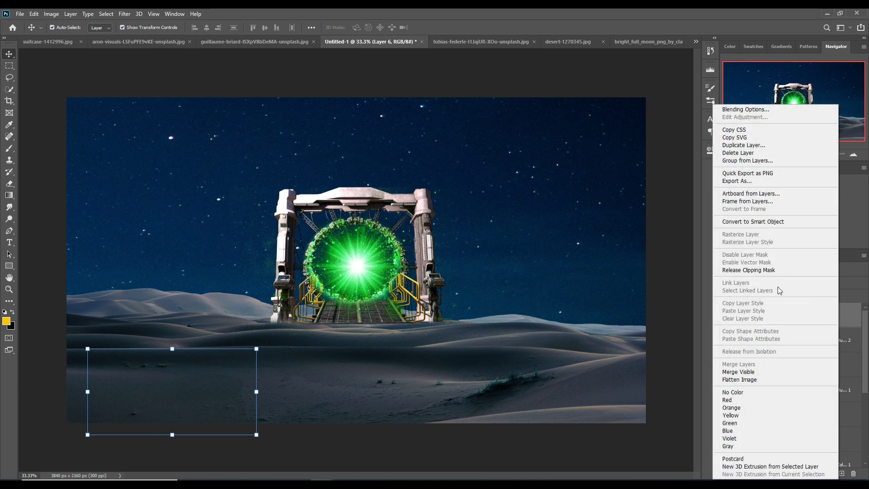
{"action": "left_click", "coordinate": [766, 271]}
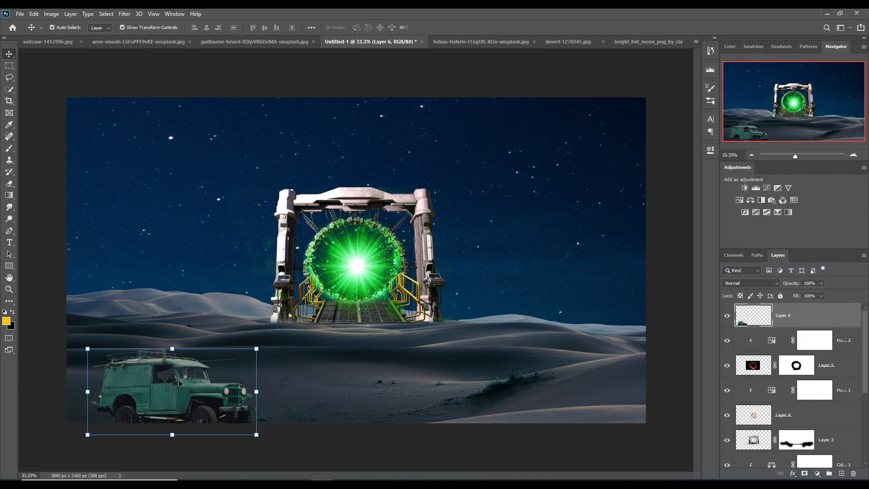
{"action": "mouse_move", "coordinate": [179, 384]}
{"action": "left_mouse_down"}
{"action": "mouse_move", "coordinate": [182, 364]}
{"action": "mouse_move", "coordinate": [201, 347]}
{"action": "left_mouse_up"}
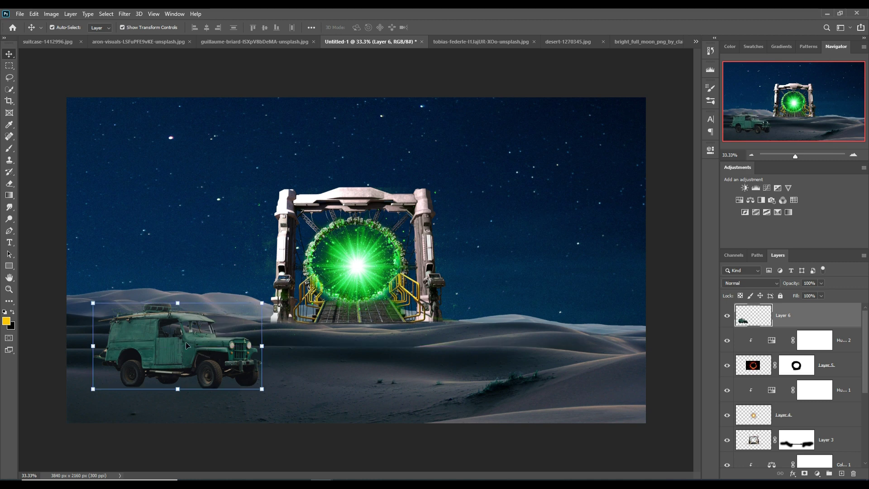
{"action": "left_click_drag", "start_coordinate": [196, 346], "coordinate": [191, 348]}
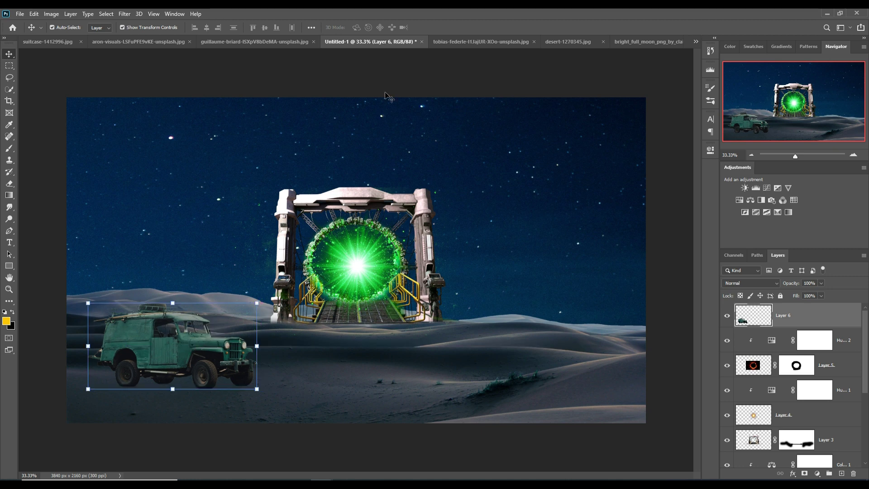
Undock and minimize the night mountain and rocky mountain photos.
{"action": "left_click", "coordinate": [459, 42]}
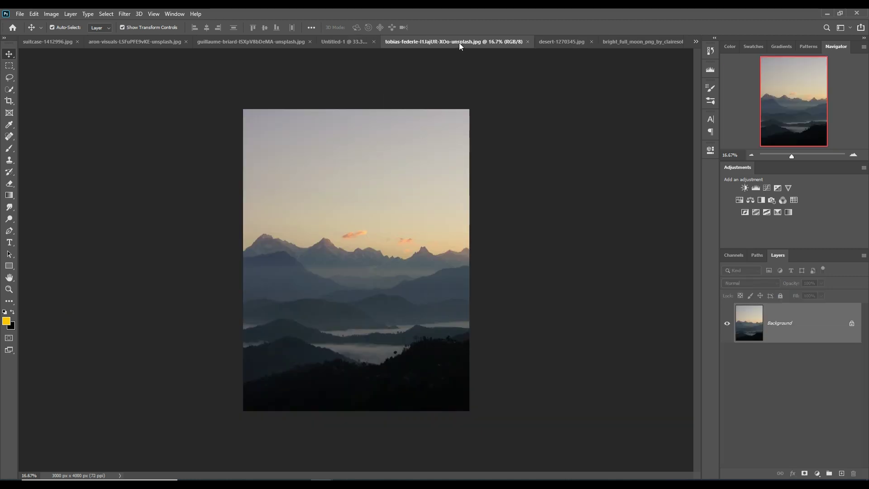
{"action": "left_click", "coordinate": [550, 43]}
{"action": "left_click", "coordinate": [634, 46]}
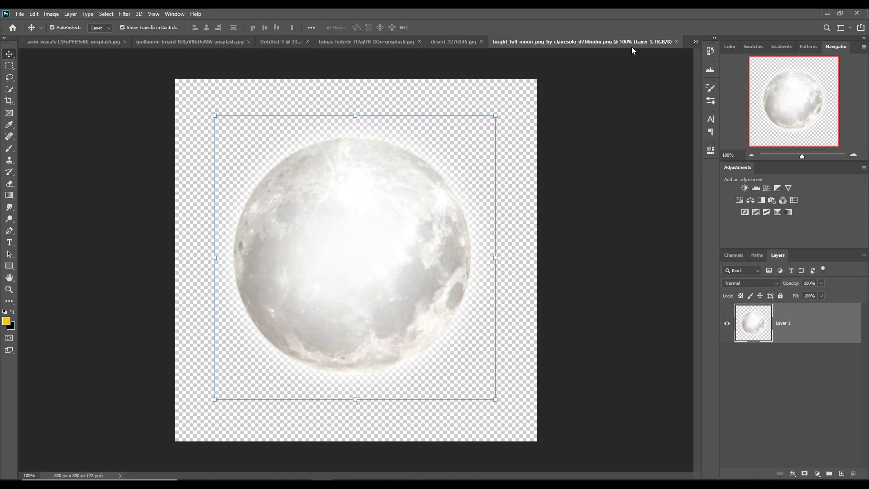
{"action": "left_click", "coordinate": [181, 43]}
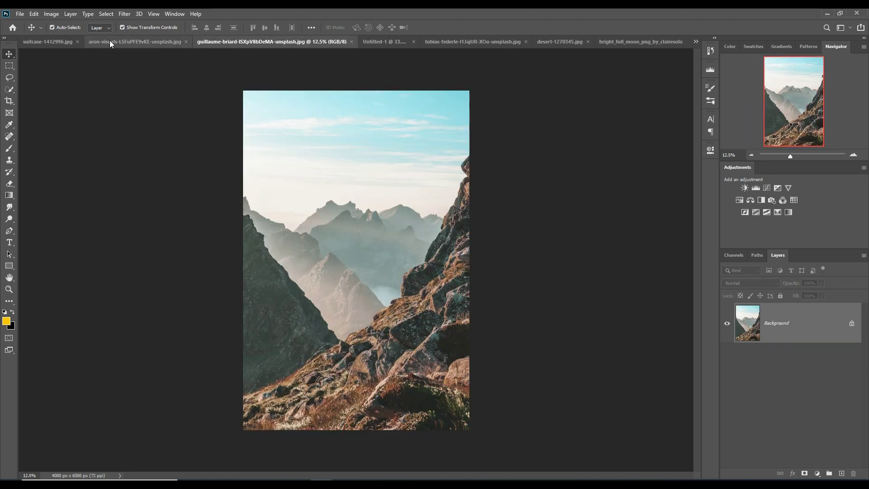
{"action": "left_click", "coordinate": [122, 41]}
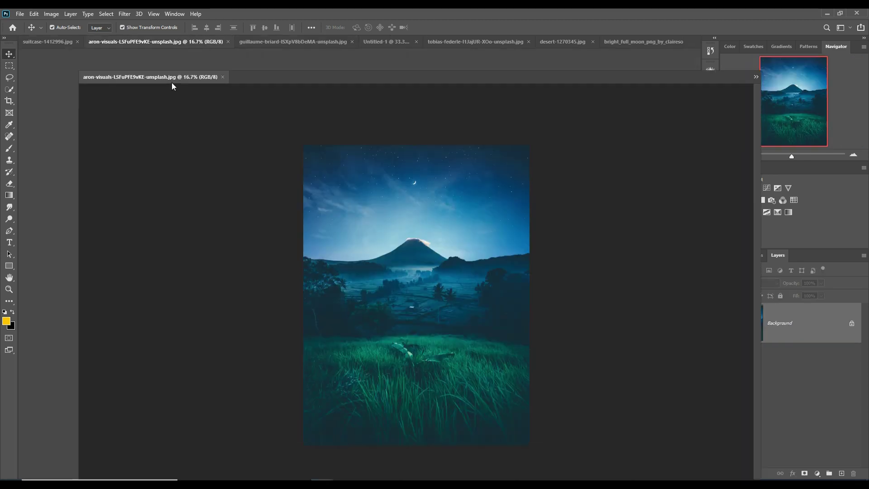
{"action": "left_click_drag", "start_coordinate": [122, 42], "coordinate": [136, 91]}
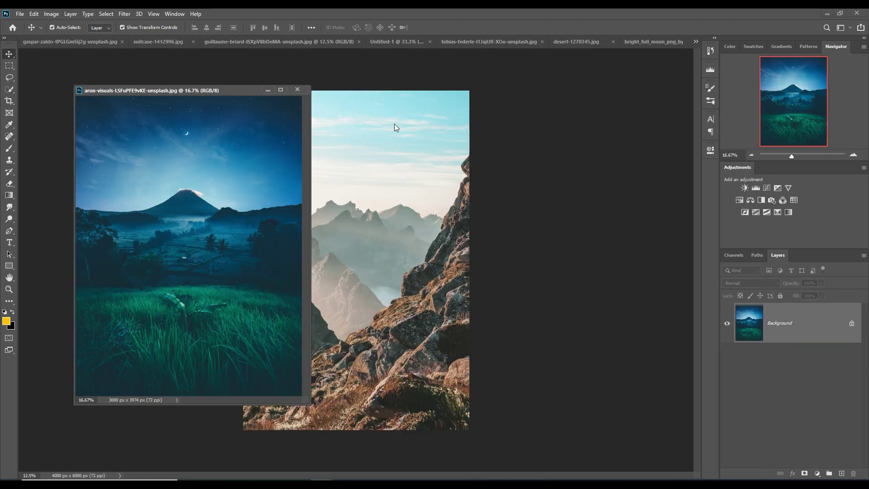
{"action": "left_click", "coordinate": [268, 90]}
{"action": "left_click_drag", "start_coordinate": [238, 41], "coordinate": [233, 80]}
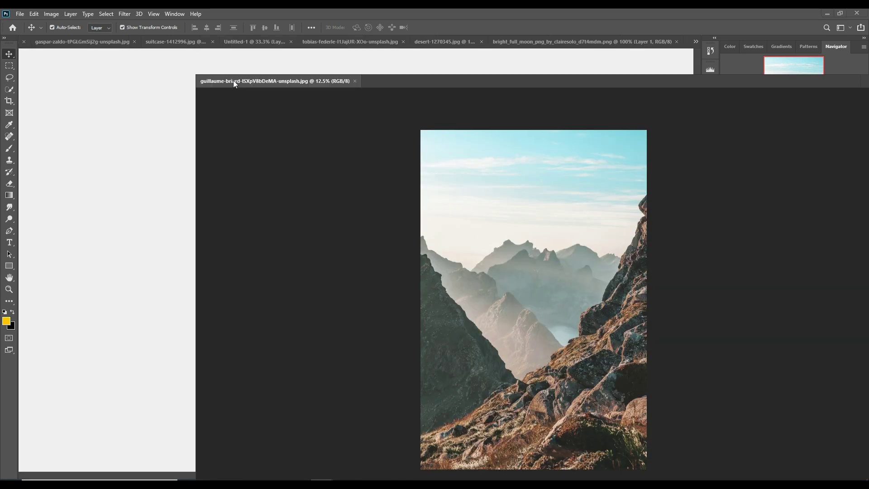
{"action": "left_click", "coordinate": [386, 82]}
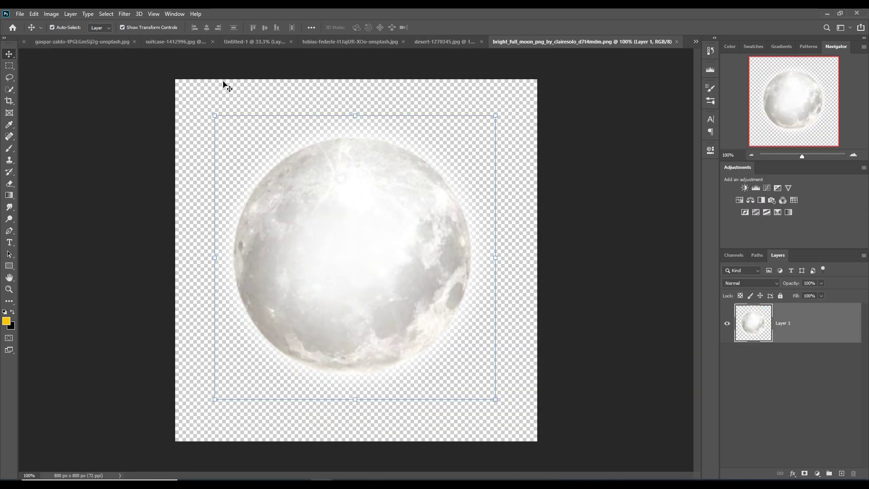
Crop suitcase-1412996.jpg to a tall 1428 × 2736 px frame around the girl.
{"action": "left_click", "coordinate": [156, 42]}
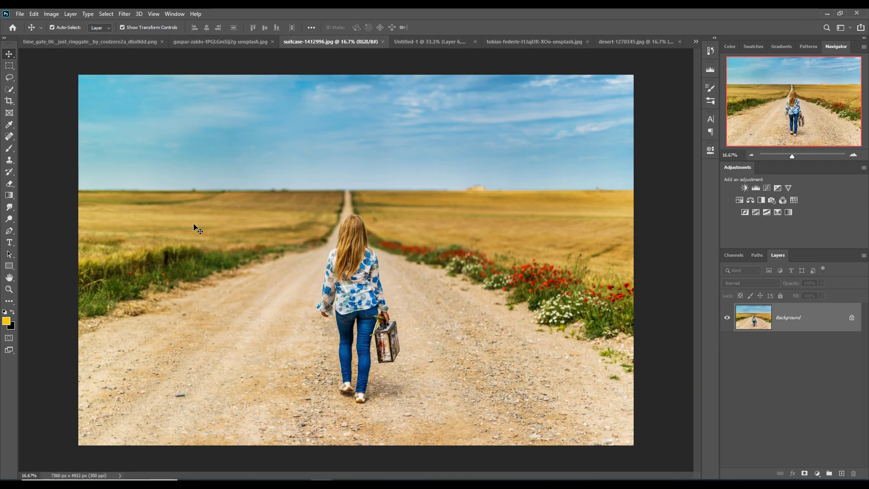
{"action": "left_click", "coordinate": [10, 101]}
{"action": "left_click_drag", "start_coordinate": [306, 210], "coordinate": [414, 416]}
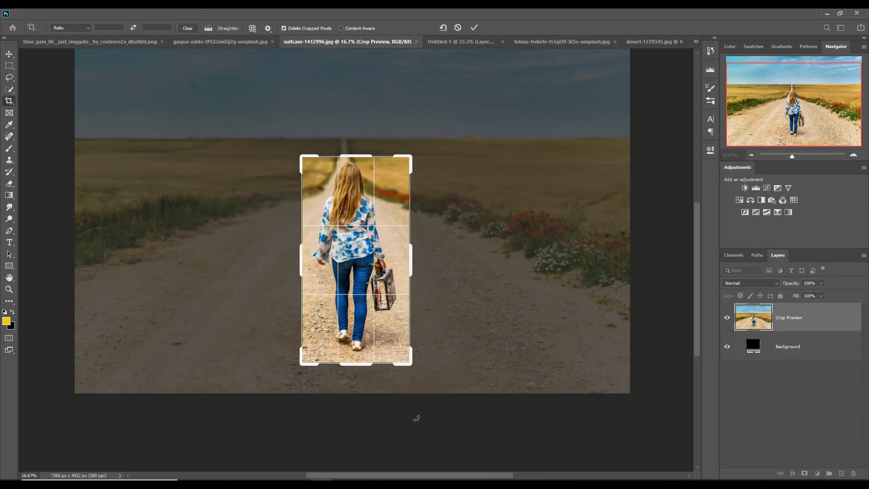
{"action": "left_click", "coordinate": [472, 25]}
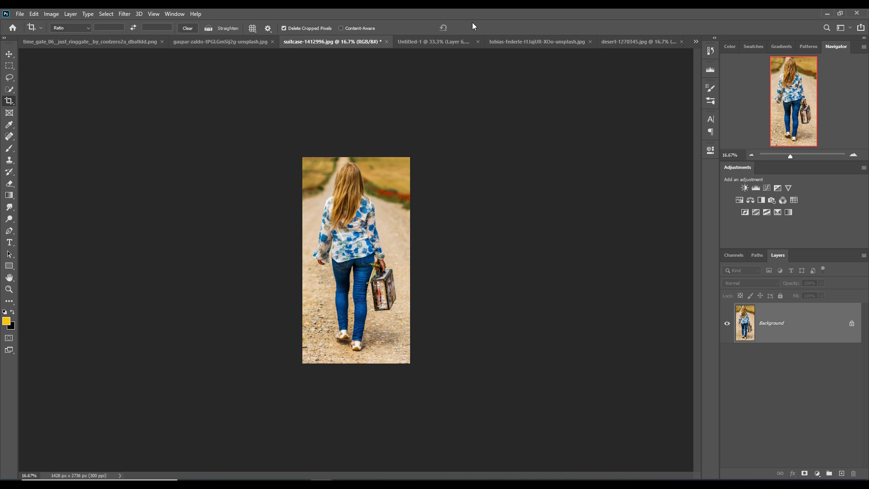
{"action": "left_click", "coordinate": [633, 479]}
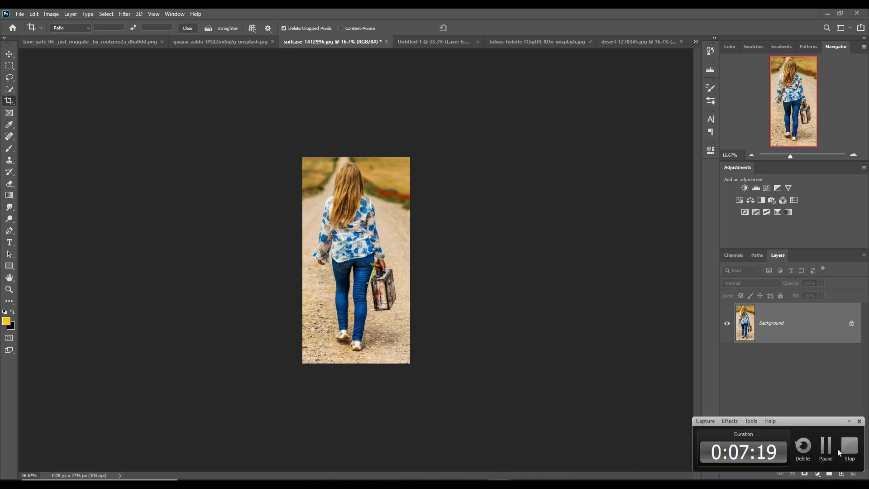
Select the girl with Select > Subject and zoom in to check the edges.
{"action": "left_click", "coordinate": [106, 13]}
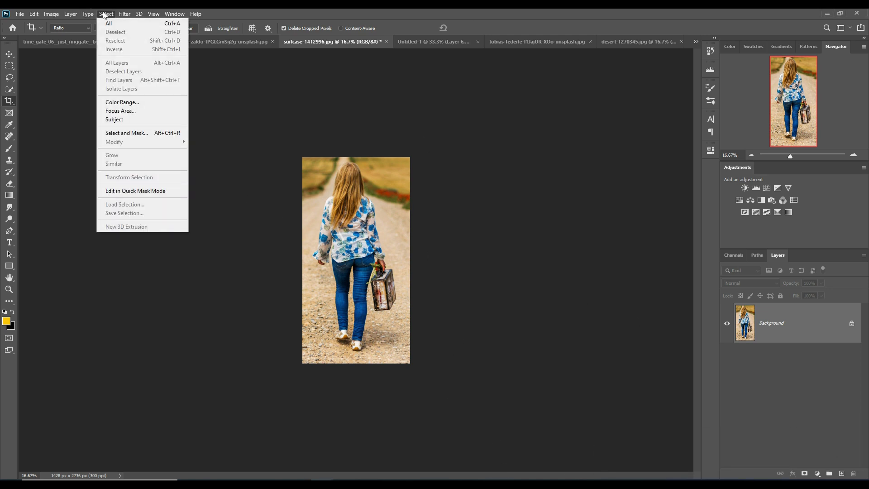
{"action": "left_click", "coordinate": [113, 119]}
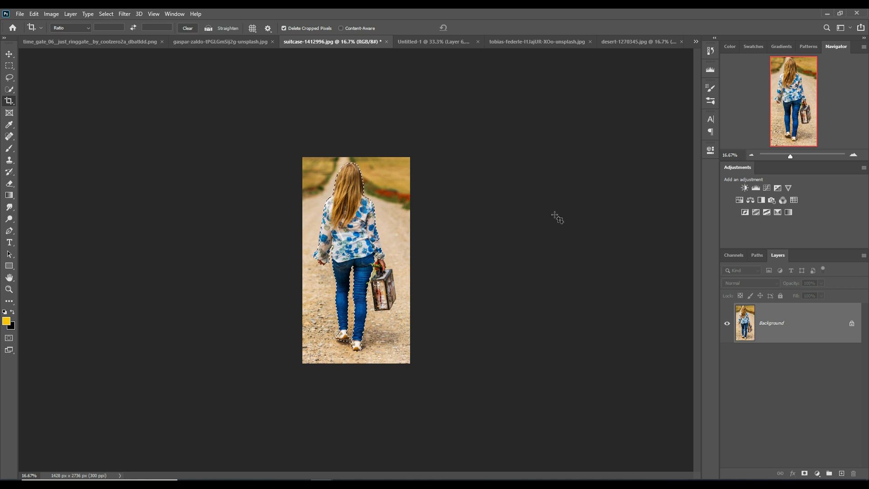
{"action": "key", "text": "ctrl+plus"}
{"action": "key", "text": "ctrl+plus"}
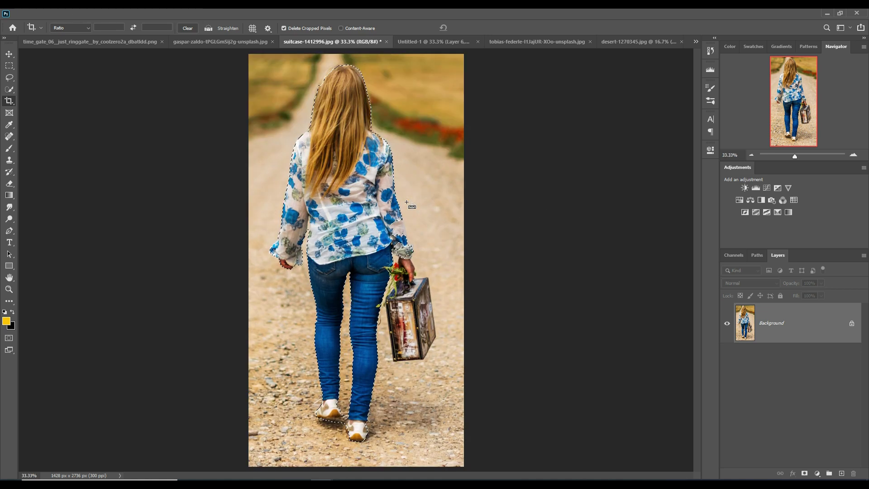
{"action": "key", "text": "ctrl+plus"}
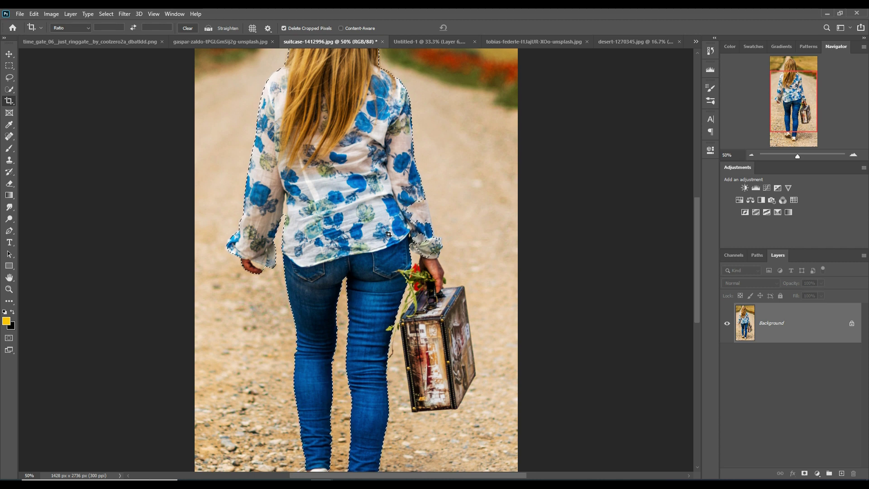
Lasso-refine the selection around her elbow, hand and flowers, then copy it to a new layer.
{"action": "left_click", "coordinate": [10, 78]}
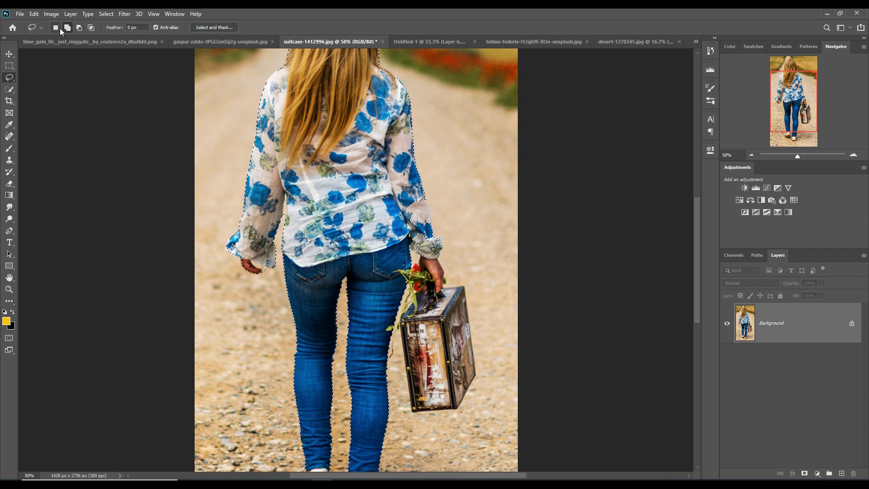
{"action": "left_click_drag", "start_coordinate": [431, 200], "coordinate": [432, 265]}
{"action": "left_click_drag", "start_coordinate": [415, 287], "coordinate": [435, 268]}
{"action": "scroll", "coordinate": [408, 218], "scroll_direction": "up", "scroll_amount": 2}
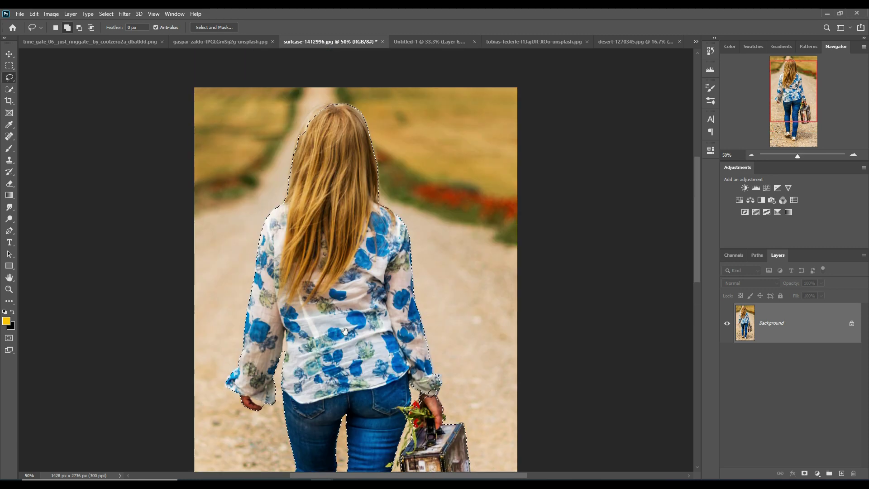
{"action": "scroll", "coordinate": [364, 141], "scroll_direction": "up", "scroll_amount": 2}
{"action": "scroll", "coordinate": [362, 226], "scroll_direction": "down", "scroll_amount": 5}
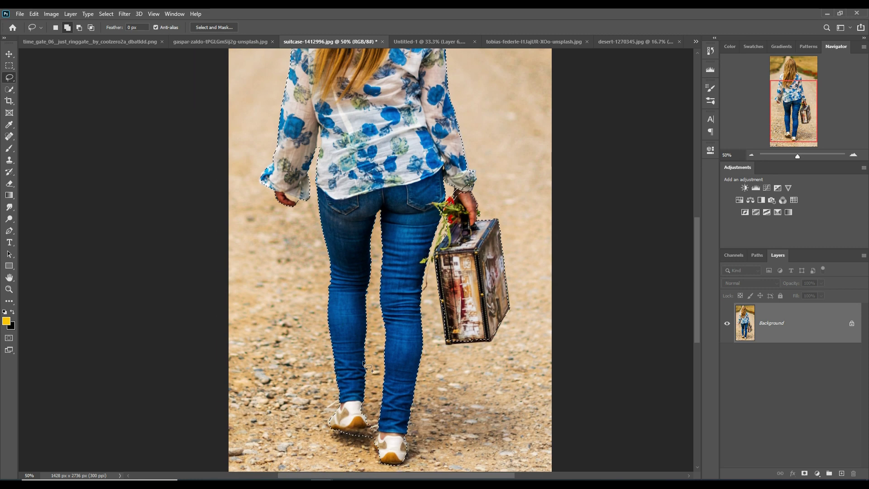
{"action": "key", "text": "ctrl+j"}
Redo the girl's copy onto a new layer and hide the original road background.
{"action": "scroll", "coordinate": [507, 295], "scroll_direction": "up", "scroll_amount": 3}
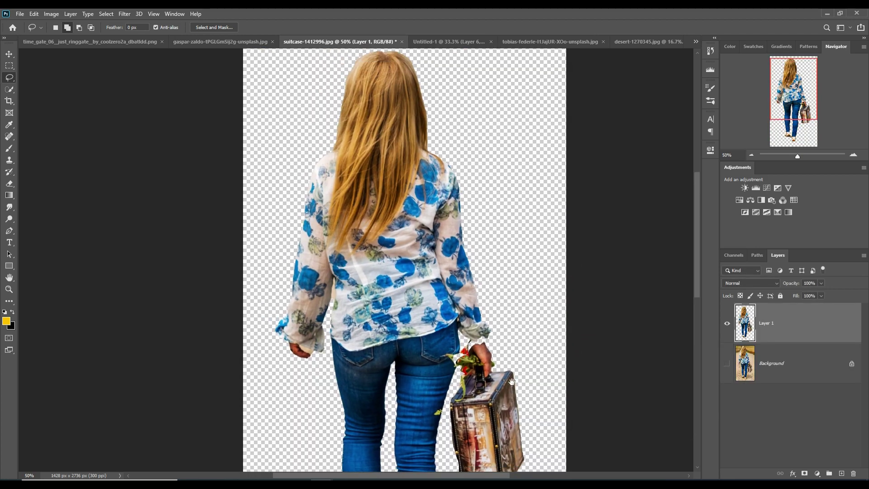
{"action": "scroll", "coordinate": [507, 295], "scroll_direction": "down", "scroll_amount": 3}
{"action": "key", "text": "ctrl+z"}
{"action": "key", "text": "w"}
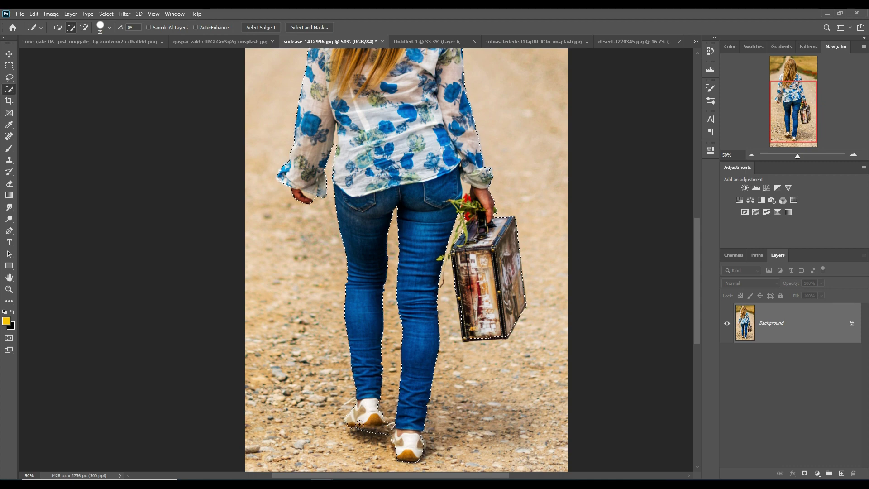
{"action": "scroll", "coordinate": [393, 290], "scroll_direction": "up", "scroll_amount": 3}
{"action": "key", "text": "ctrl+j"}
{"action": "left_click", "coordinate": [727, 363]}
{"action": "key", "text": "l"}
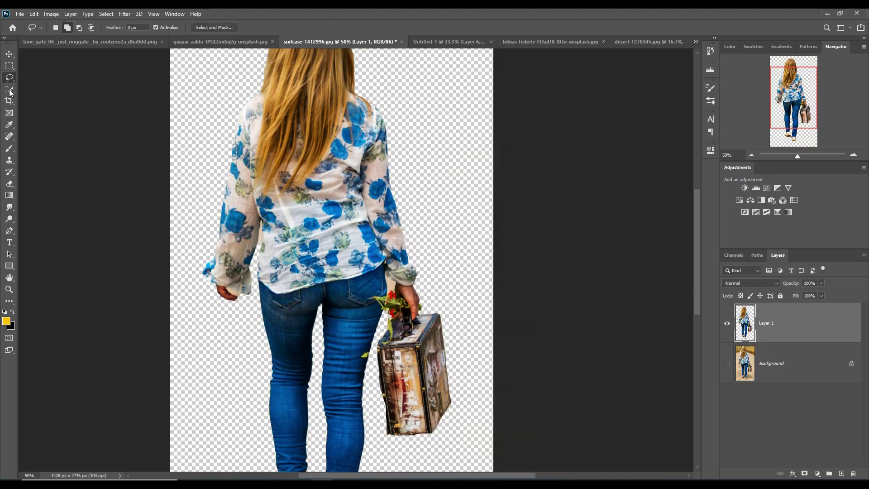
Delete the shadow beneath the girl's shoes and fit the cut-out in view.
{"action": "key", "text": "ctrl+plus"}
{"action": "key", "text": "ctrl+plus"}
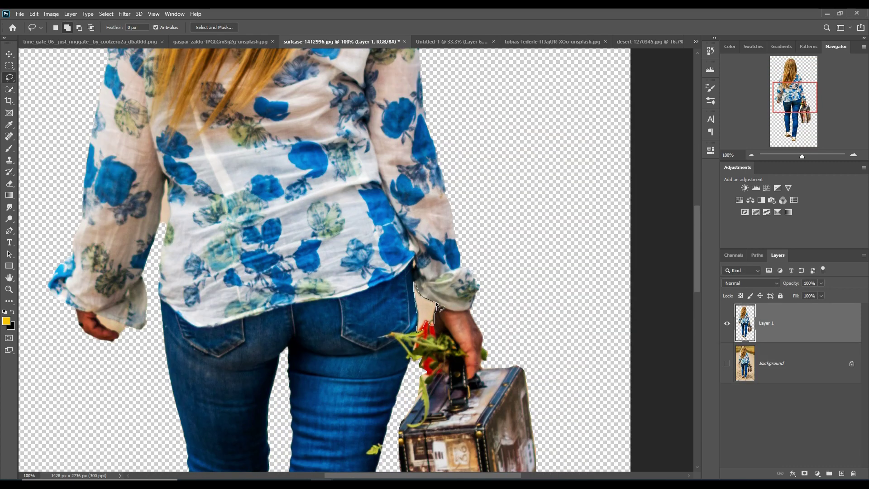
{"action": "scroll", "coordinate": [438, 309], "scroll_direction": "down", "scroll_amount": 8}
{"action": "scroll", "coordinate": [306, 356], "scroll_direction": "down", "scroll_amount": 2}
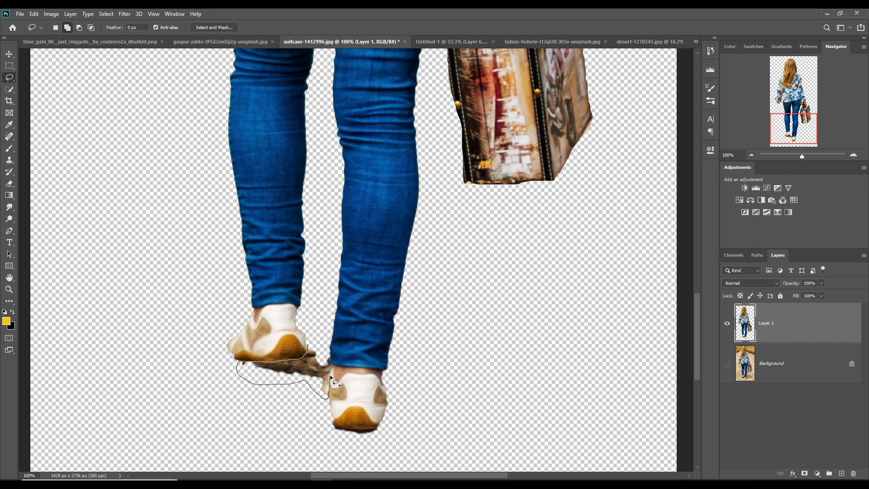
{"action": "left_click_drag", "start_coordinate": [330, 374], "coordinate": [306, 344]}
{"action": "scroll", "coordinate": [306, 344], "scroll_direction": "up", "scroll_amount": 7}
{"action": "scroll", "coordinate": [306, 344], "scroll_direction": "down", "scroll_amount": 3}
{"action": "key", "text": "ctrl+0"}
{"action": "key", "text": "v"}
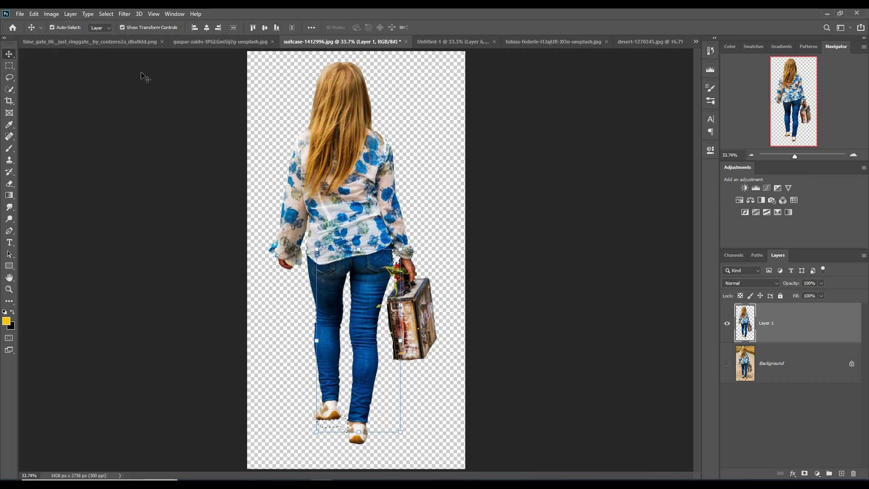
Place the girl as Layer 7 on the dunes before the gate, then add Curves to the gate.
{"action": "left_click_drag", "start_coordinate": [340, 41], "coordinate": [490, 78]}
{"action": "left_click", "coordinate": [332, 41]}
{"action": "mouse_move", "coordinate": [534, 272]}
{"action": "left_mouse_down"}
{"action": "mouse_move", "coordinate": [368, 281]}
{"action": "mouse_move", "coordinate": [369, 339]}
{"action": "mouse_move", "coordinate": [352, 329]}
{"action": "left_mouse_up"}
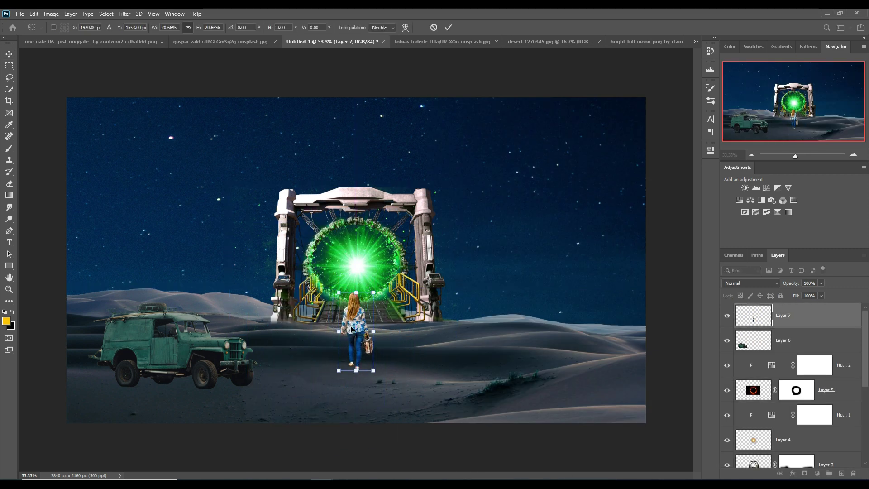
{"action": "key", "text": "Return"}
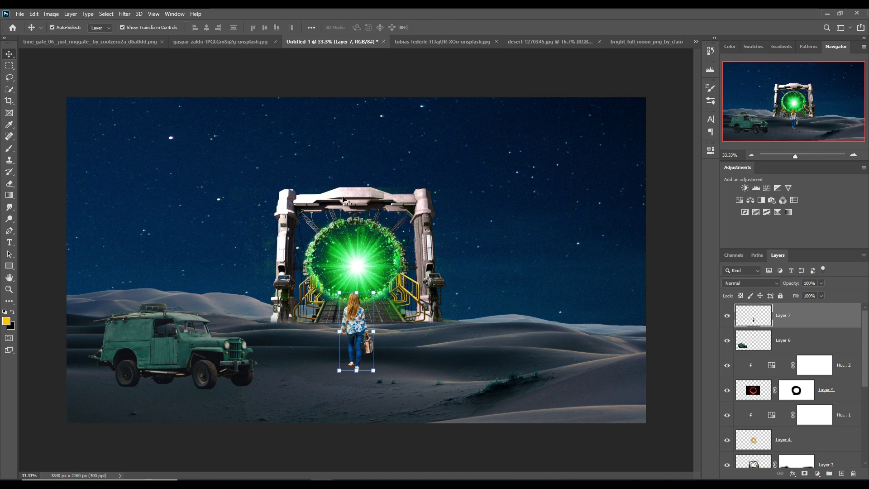
{"action": "left_click", "coordinate": [829, 464]}
{"action": "left_click", "coordinate": [813, 357]}
Bend the Curves 3 curve to darken the gate and create a new Linear Dodge (Add) layer.
{"action": "left_click_drag", "start_coordinate": [651, 247], "coordinate": [661, 229]}
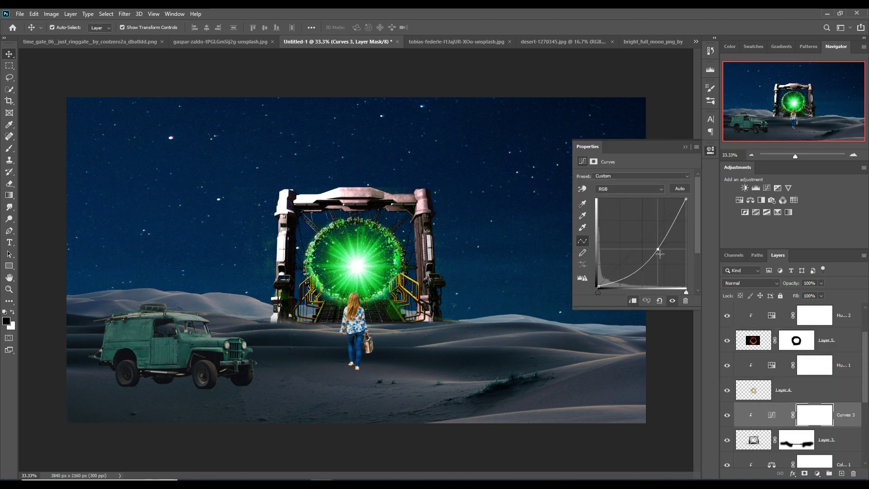
{"action": "key", "text": "ctrl+shift+alt+n"}
{"action": "left_click", "coordinate": [750, 283]}
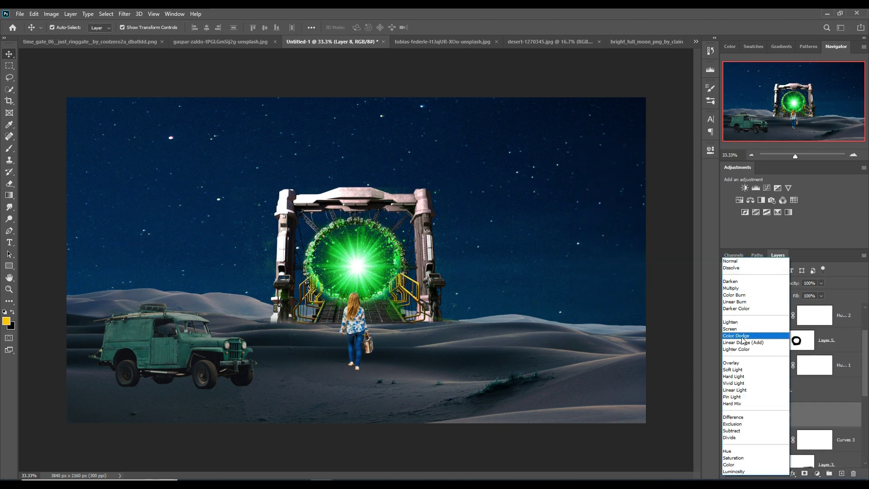
{"action": "left_click", "coordinate": [751, 347]}
Add a #48fe00 Solid Color fill layer and clip it to the gate.
{"action": "left_click", "coordinate": [818, 474]}
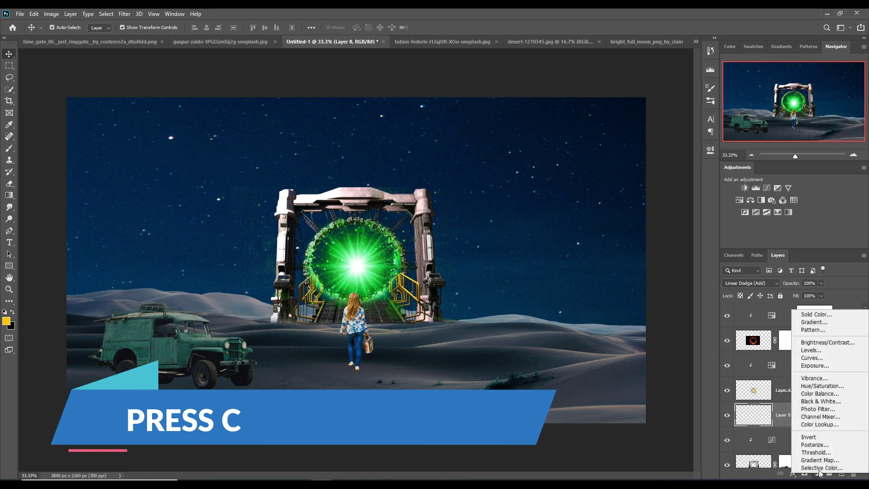
{"action": "left_click", "coordinate": [816, 314]}
{"action": "left_click", "coordinate": [670, 374]}
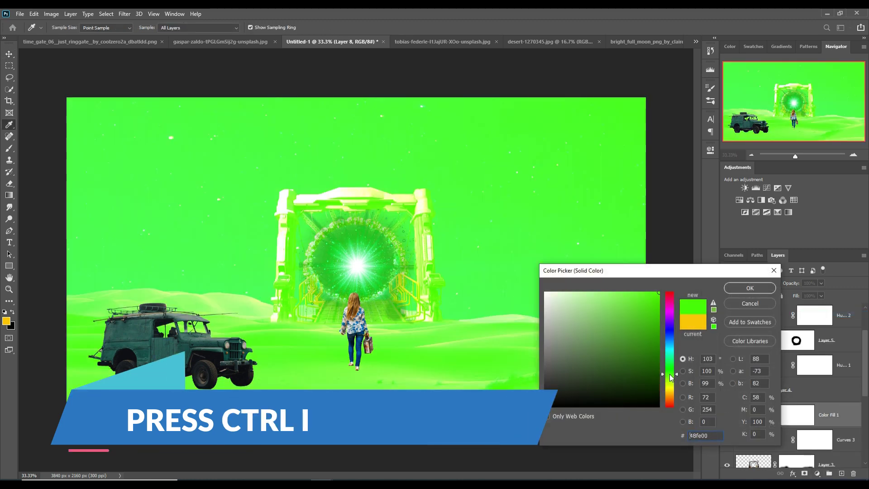
{"action": "left_click", "coordinate": [734, 291]}
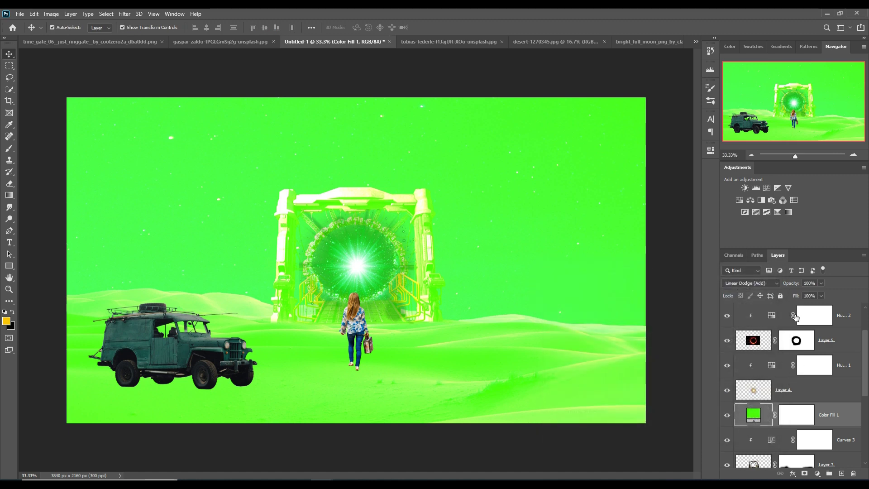
{"action": "right_click", "coordinate": [838, 415]}
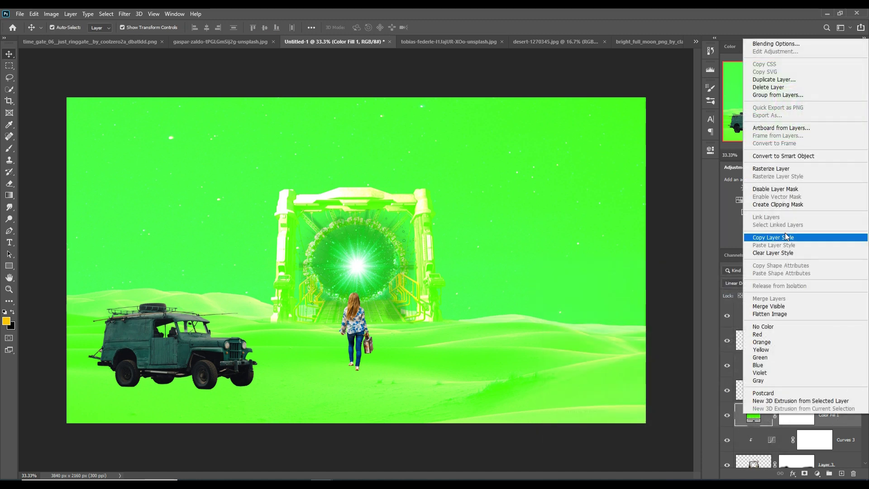
{"action": "left_click", "coordinate": [778, 205]}
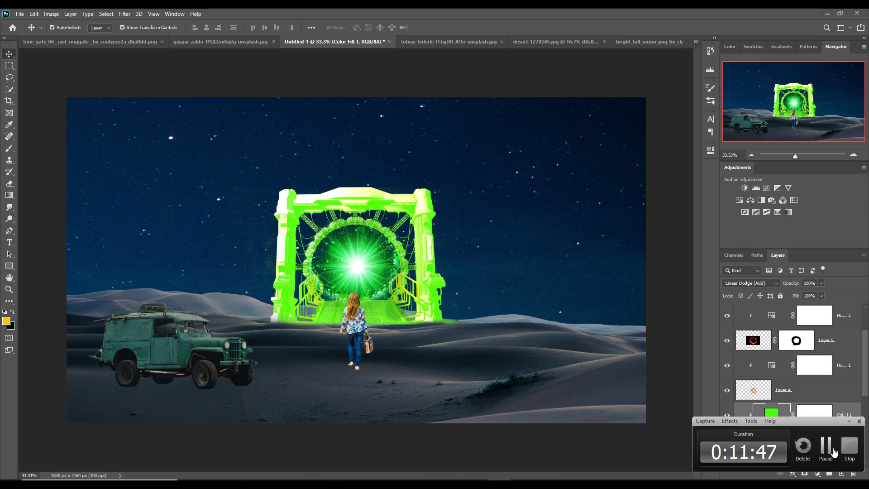
Shrink the girl slightly, move her closer to the gate, and commit the transform.
{"action": "left_click", "coordinate": [368, 306]}
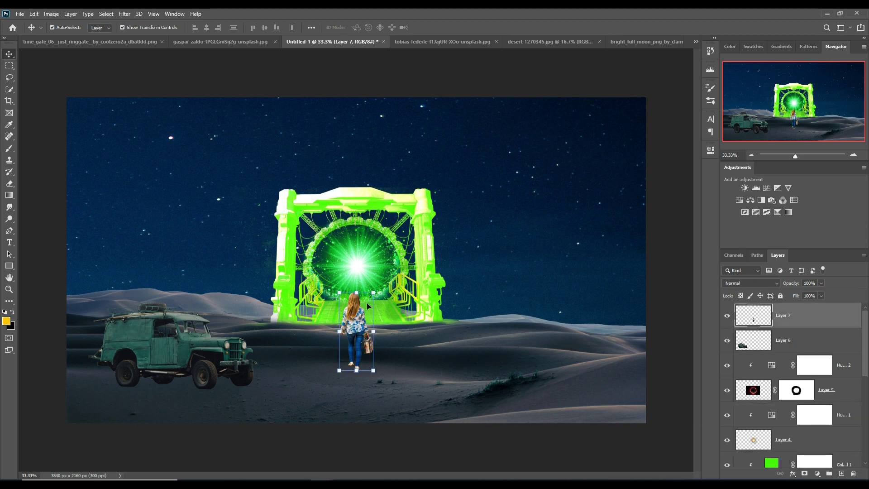
{"action": "left_click_drag", "start_coordinate": [380, 294], "coordinate": [371, 299]}
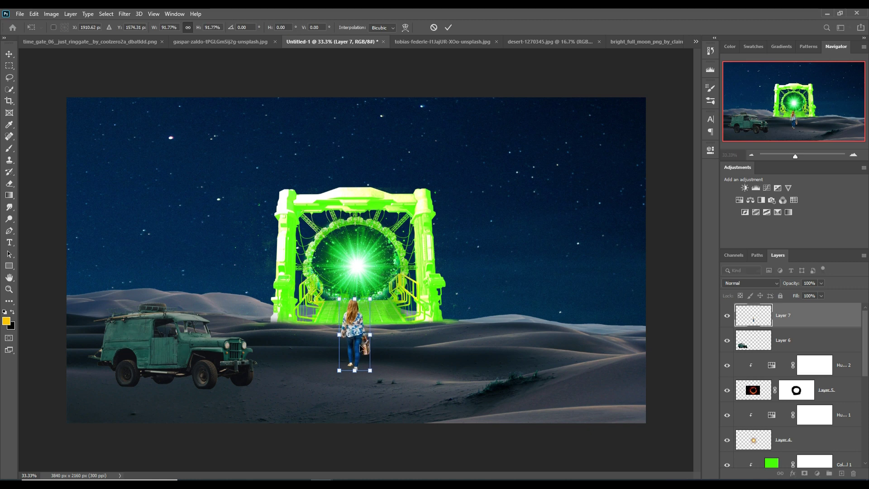
{"action": "left_click_drag", "start_coordinate": [358, 354], "coordinate": [367, 347]}
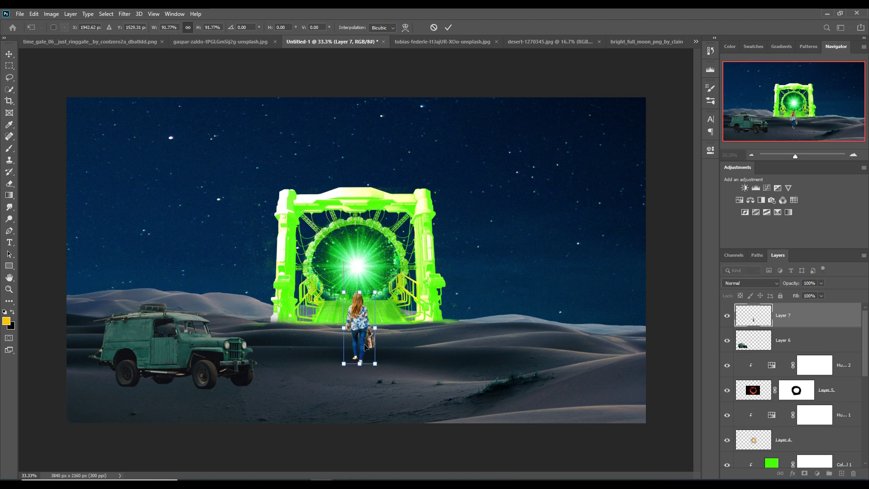
{"action": "key", "text": "Return"}
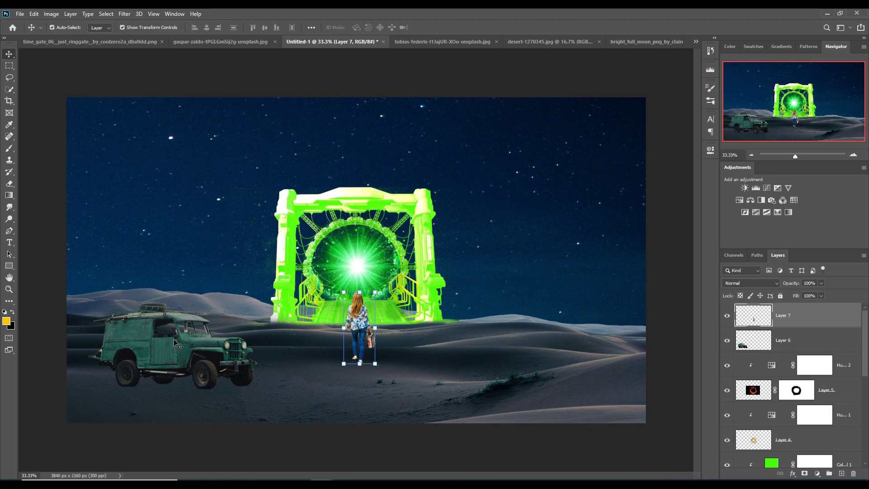
Scale the jeep (Layer 6) to about 142% and push it against the lower-left edge.
{"action": "left_click", "coordinate": [173, 343]}
{"action": "key", "text": "ctrl+t"}
{"action": "mouse_move", "coordinate": [258, 388]}
{"action": "left_mouse_down"}
{"action": "mouse_move", "coordinate": [293, 389]}
{"action": "mouse_move", "coordinate": [176, 392]}
{"action": "left_mouse_up"}
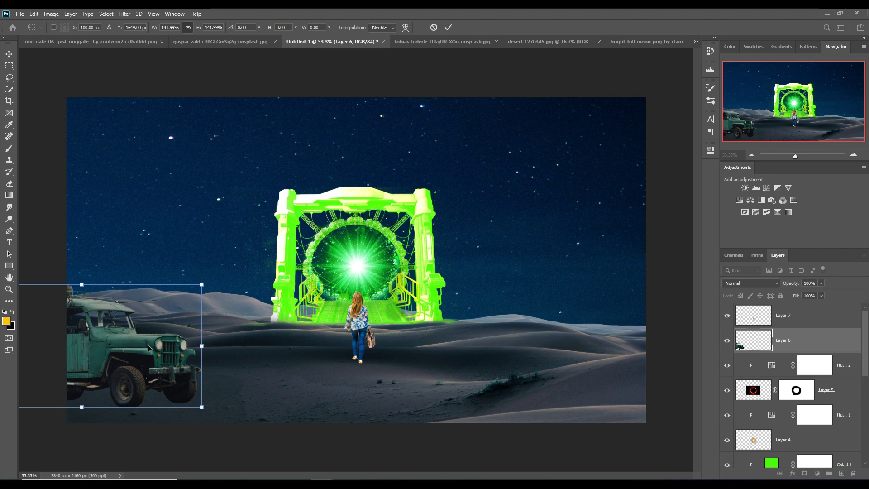
{"action": "mouse_move", "coordinate": [145, 345]}
{"action": "left_mouse_down"}
{"action": "mouse_move", "coordinate": [155, 358]}
{"action": "mouse_move", "coordinate": [131, 367]}
{"action": "left_mouse_up"}
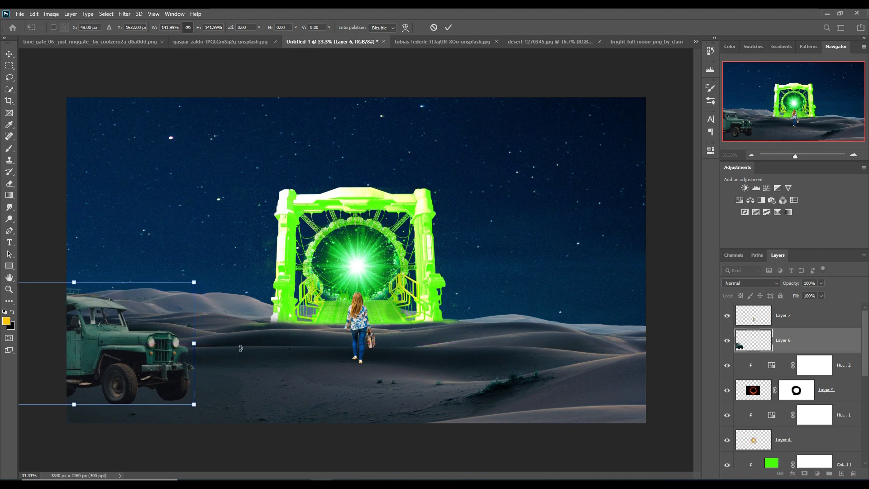
{"action": "left_click", "coordinate": [448, 27]}
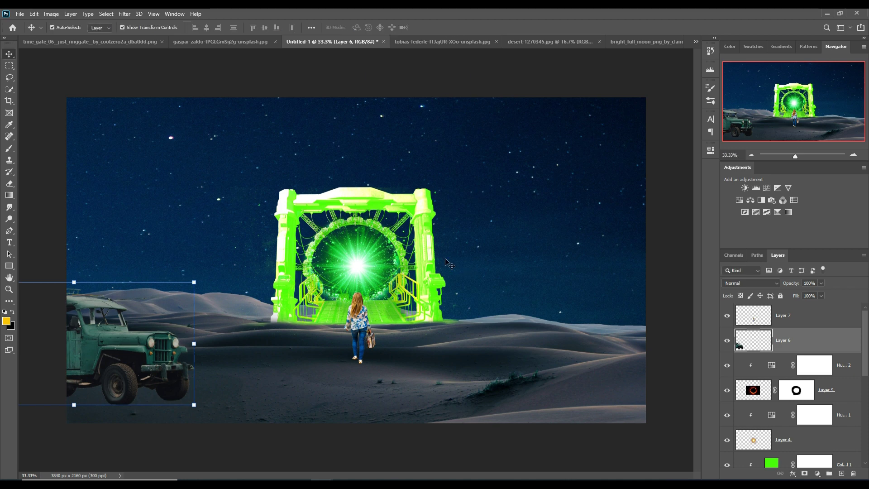
{"action": "left_click", "coordinate": [379, 206]}
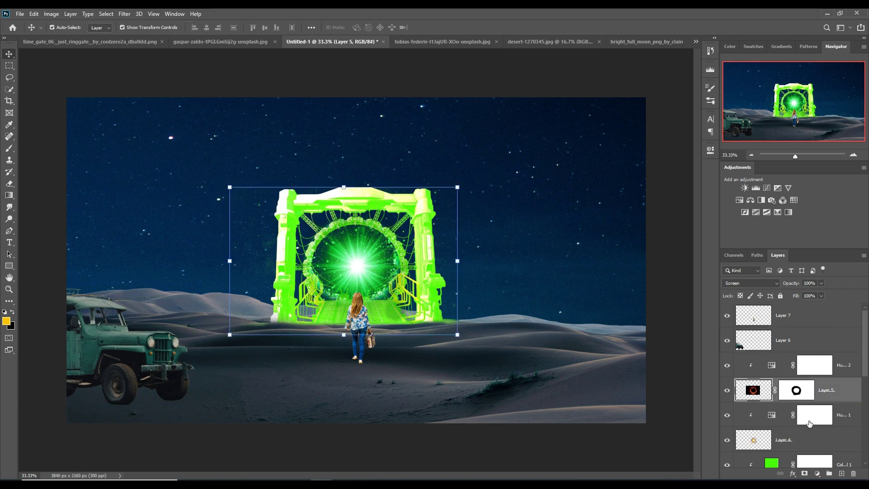
Invert the Color Fill 1 mask and set up a white brush at size 25.
{"action": "scroll", "coordinate": [810, 424], "scroll_direction": "down", "scroll_amount": 3}
{"action": "left_click", "coordinate": [820, 390]}
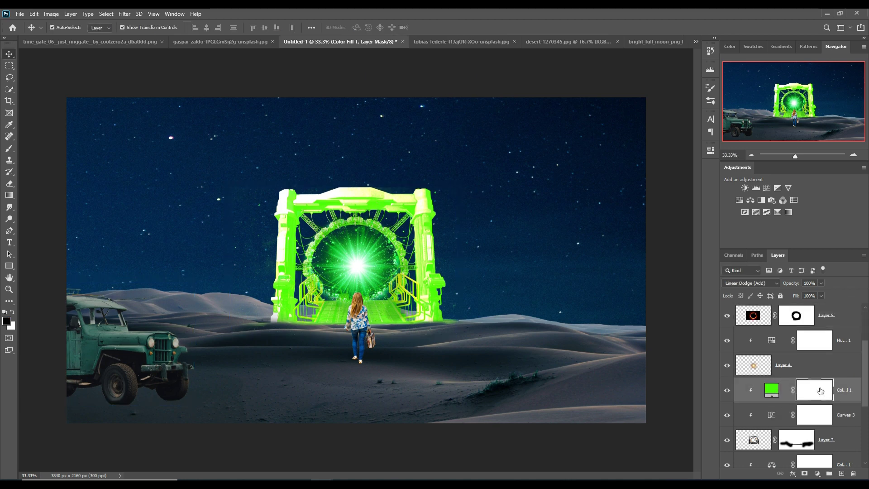
{"action": "key", "text": "i"}
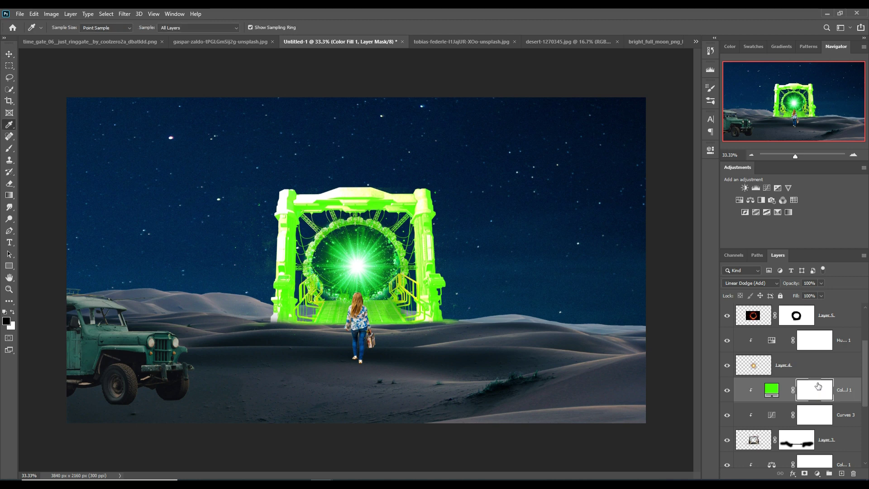
{"action": "key", "text": "ctrl+i"}
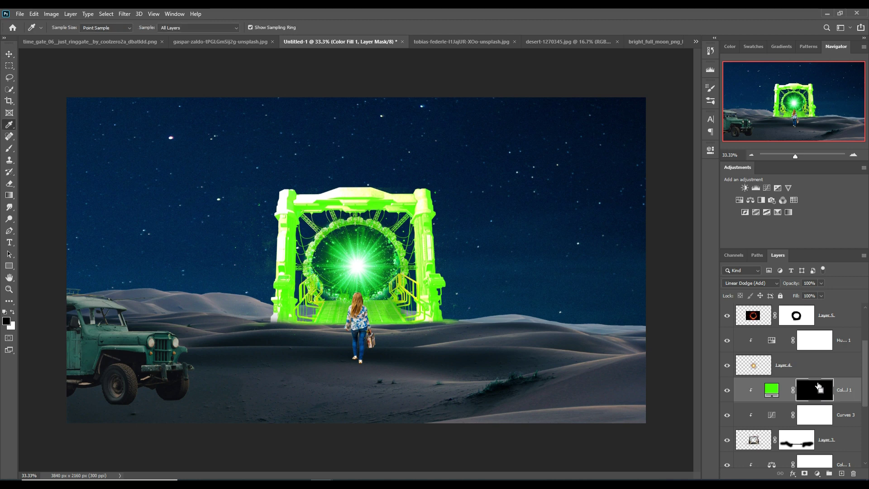
{"action": "left_click", "coordinate": [7, 56]}
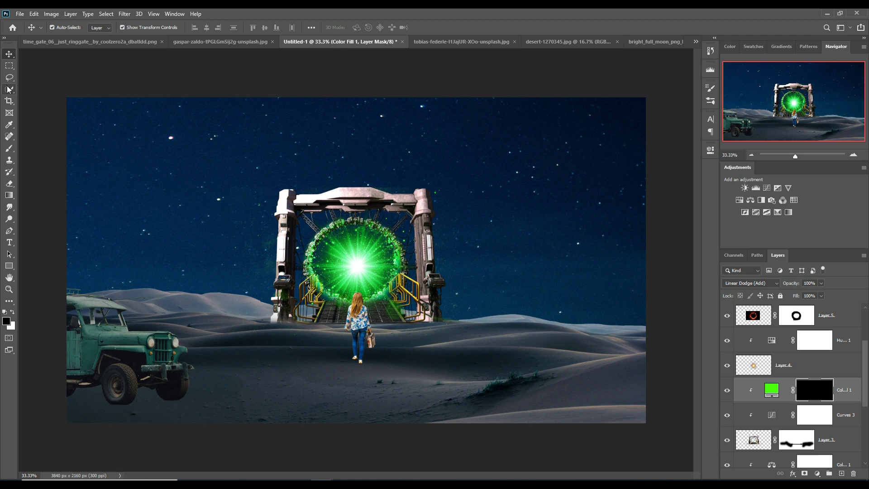
{"action": "left_click", "coordinate": [9, 148]}
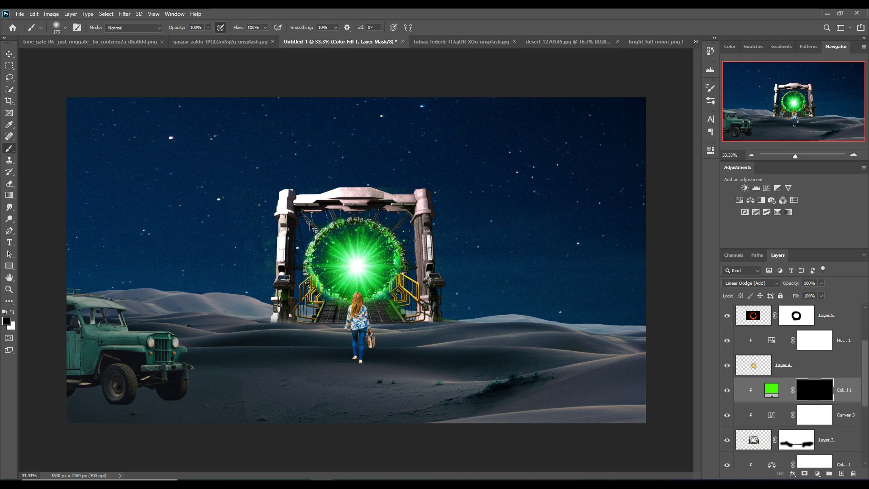
{"action": "key", "text": "ctrl+plus"}
{"action": "key", "text": "ctrl+plus"}
{"action": "key", "text": "ctrl+plus"}
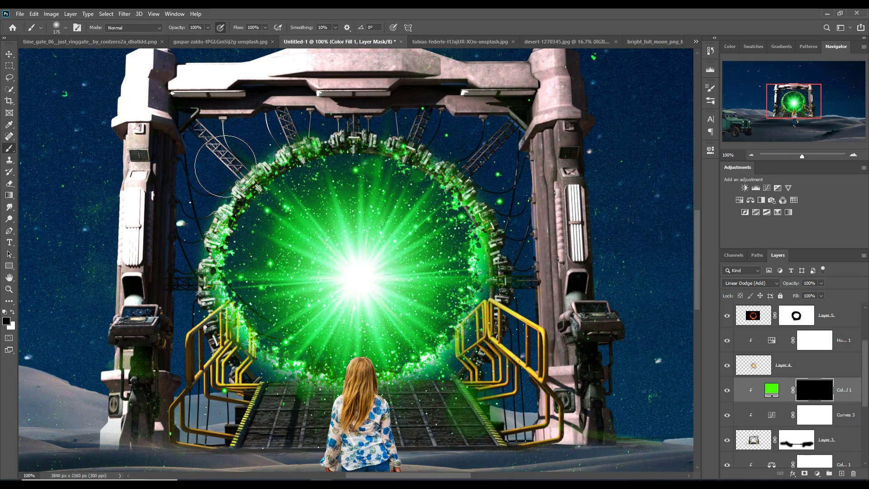
{"action": "key", "text": "bracketleft"}
{"action": "key", "text": "bracketleft"}
{"action": "key", "text": "bracketleft"}
{"action": "left_click", "coordinate": [12, 312]}
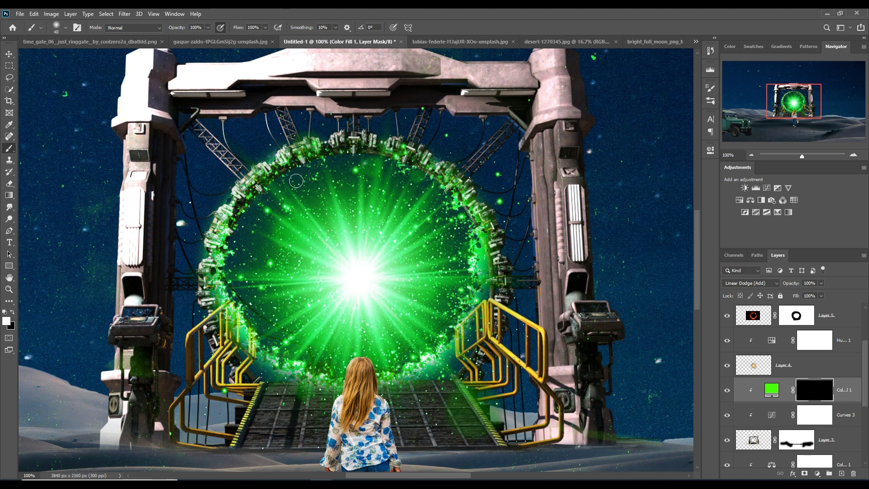
{"action": "key", "text": "bracketleft"}
{"action": "key", "text": "bracketleft"}
{"action": "key", "text": "bracketleft"}
Paint green glow on the mask along the ring's inner edge and the left-side cables.
{"action": "mouse_move", "coordinate": [292, 177]}
{"action": "left_mouse_down"}
{"action": "mouse_move", "coordinate": [235, 245]}
{"action": "mouse_move", "coordinate": [235, 290]}
{"action": "left_mouse_up"}
{"action": "left_click_drag", "start_coordinate": [231, 257], "coordinate": [229, 286]}
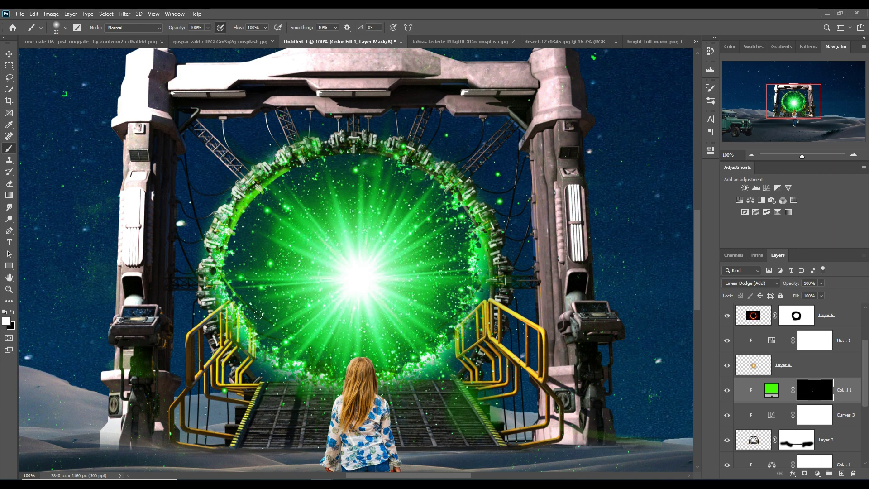
{"action": "left_click_drag", "start_coordinate": [185, 144], "coordinate": [206, 240]}
{"action": "left_click_drag", "start_coordinate": [190, 171], "coordinate": [233, 188]}
{"action": "mouse_move", "coordinate": [178, 200]}
{"action": "left_mouse_down"}
{"action": "mouse_move", "coordinate": [217, 215]}
{"action": "mouse_move", "coordinate": [203, 243]}
{"action": "mouse_move", "coordinate": [258, 335]}
{"action": "mouse_move", "coordinate": [338, 373]}
{"action": "mouse_move", "coordinate": [477, 245]}
{"action": "mouse_move", "coordinate": [362, 152]}
{"action": "mouse_move", "coordinate": [283, 172]}
{"action": "left_mouse_up"}
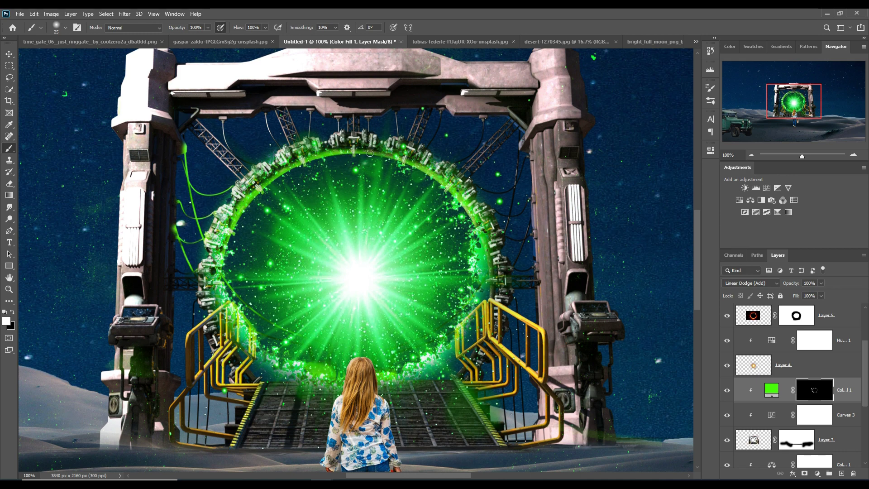
{"action": "key", "text": "bracketleft"}
{"action": "key", "text": "bracketleft"}
{"action": "key", "text": "bracketleft"}
{"action": "key", "text": "bracketright"}
{"action": "key", "text": "bracketright"}
Paint soft glow over pillars, lower ring and stairs, then darken the gate with Curves 3.
{"action": "mouse_move", "coordinate": [179, 148]}
{"action": "left_mouse_down"}
{"action": "mouse_move", "coordinate": [179, 252]}
{"action": "mouse_move", "coordinate": [202, 278]}
{"action": "mouse_move", "coordinate": [174, 377]}
{"action": "mouse_move", "coordinate": [185, 132]}
{"action": "mouse_move", "coordinate": [246, 123]}
{"action": "mouse_move", "coordinate": [451, 114]}
{"action": "mouse_move", "coordinate": [528, 134]}
{"action": "mouse_move", "coordinate": [541, 331]}
{"action": "left_mouse_up"}
{"action": "mouse_move", "coordinate": [497, 301]}
{"action": "left_mouse_down"}
{"action": "mouse_move", "coordinate": [455, 315]}
{"action": "mouse_move", "coordinate": [374, 365]}
{"action": "left_mouse_up"}
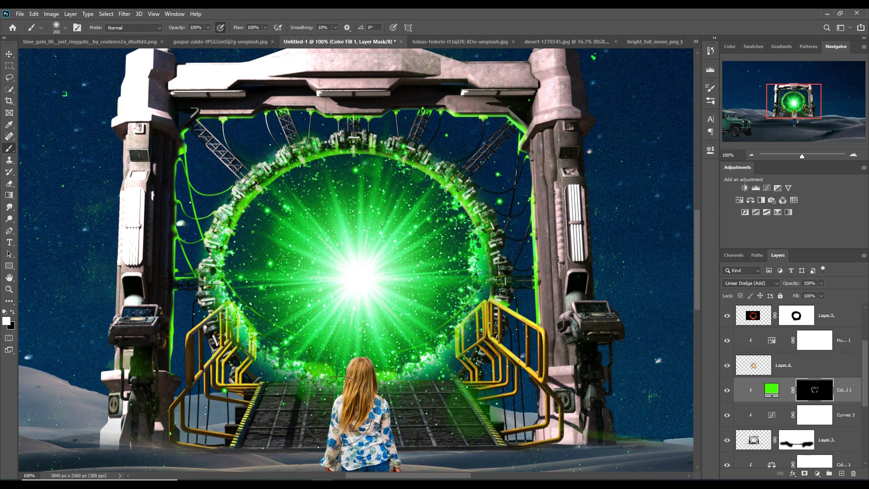
{"action": "mouse_move", "coordinate": [298, 404]}
{"action": "left_mouse_down"}
{"action": "mouse_move", "coordinate": [446, 410]}
{"action": "mouse_move", "coordinate": [317, 399]}
{"action": "left_mouse_up"}
{"action": "key", "text": "["}
{"action": "key", "text": "["}
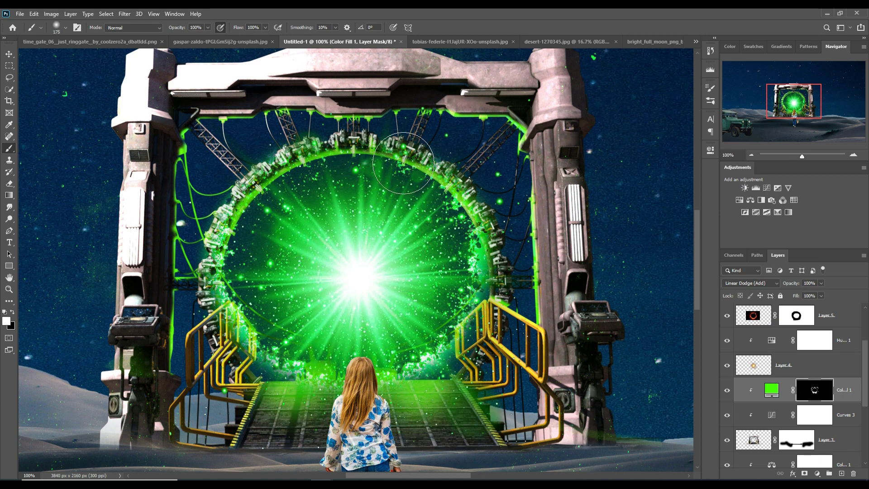
{"action": "left_click_drag", "start_coordinate": [208, 28], "coordinate": [173, 41]}
{"action": "left_click_drag", "start_coordinate": [177, 127], "coordinate": [183, 448]}
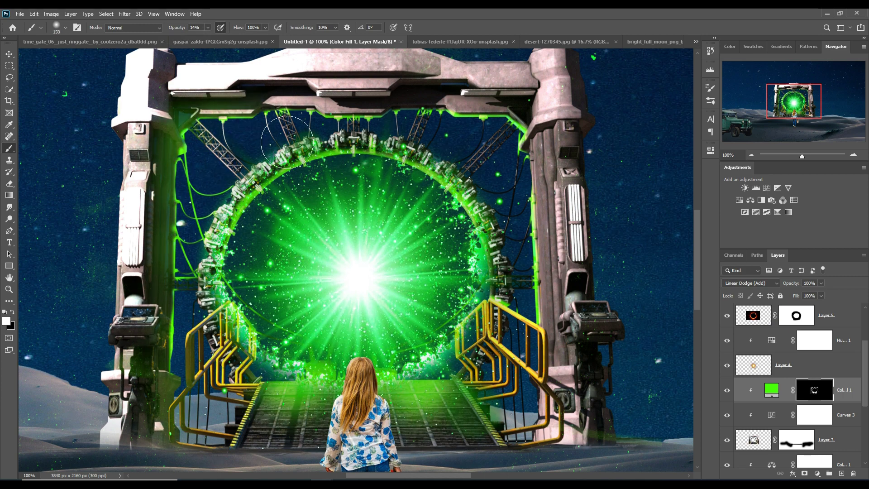
{"action": "left_click_drag", "start_coordinate": [415, 136], "coordinate": [564, 446]}
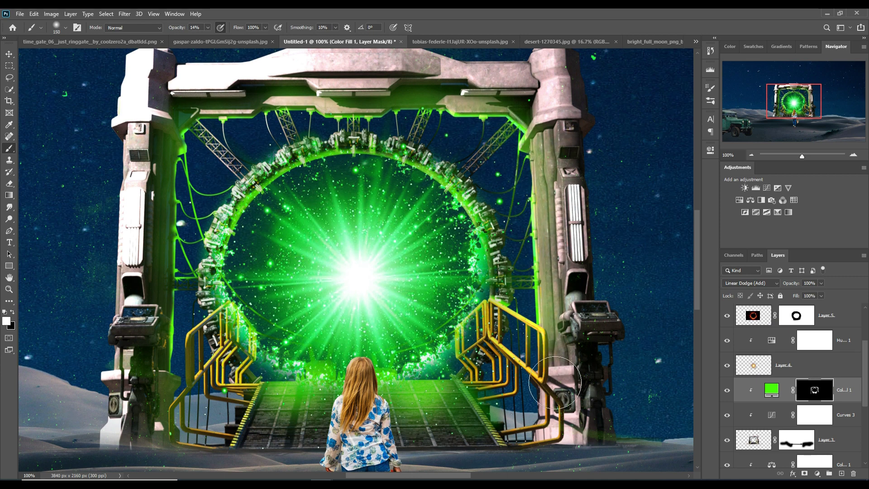
{"action": "double_click", "coordinate": [772, 414]}
{"action": "left_click_drag", "start_coordinate": [647, 247], "coordinate": [649, 260]}
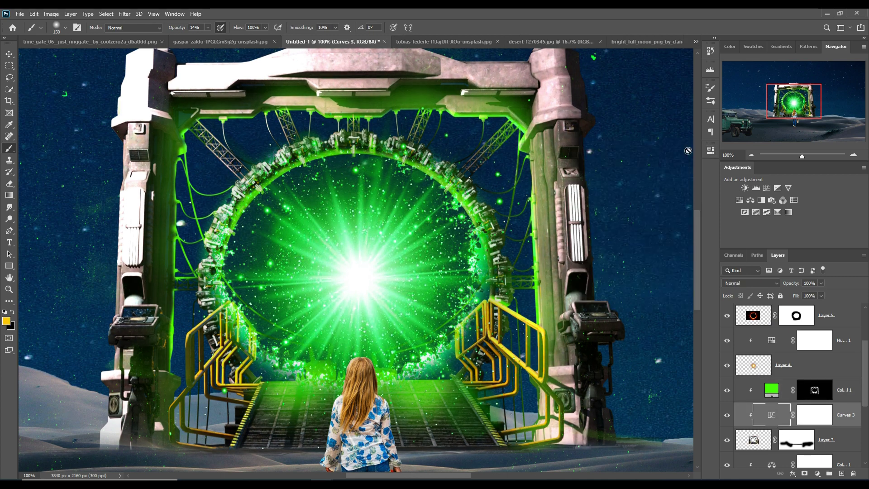
Darken the gate with a clipped Exposure adjustment set to -1.39.
{"action": "left_click", "coordinate": [844, 447]}
{"action": "left_click", "coordinate": [817, 473]}
{"action": "left_click", "coordinate": [811, 371]}
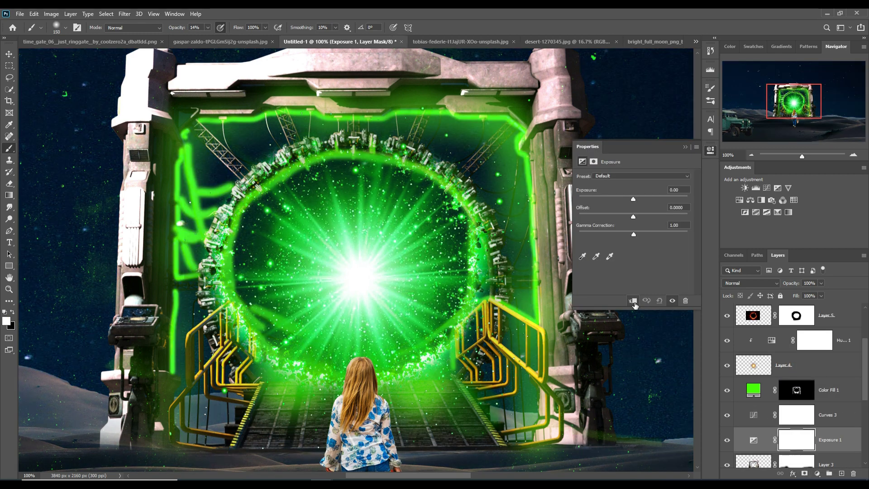
{"action": "mouse_move", "coordinate": [634, 199]}
{"action": "left_mouse_down"}
{"action": "mouse_move", "coordinate": [623, 199]}
{"action": "mouse_move", "coordinate": [634, 217]}
{"action": "left_mouse_up"}
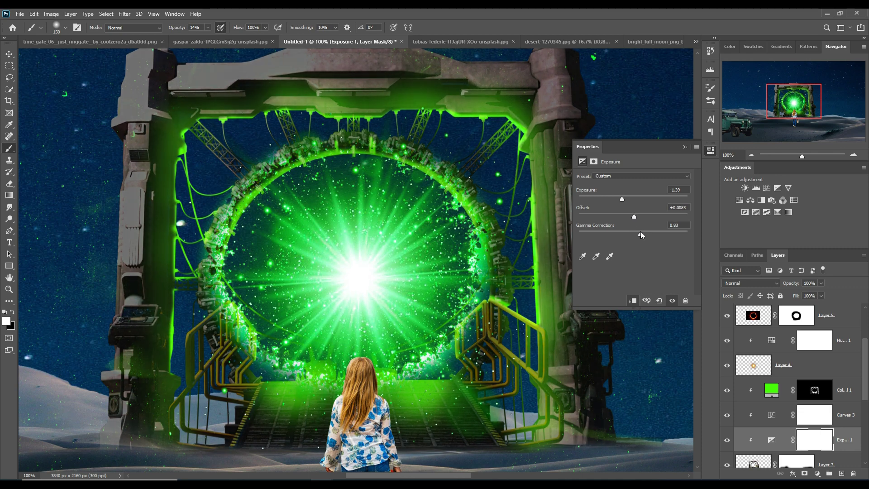
{"action": "left_click", "coordinate": [685, 146]}
Zoom out and add a new empty layer above the jeep layer.
{"action": "left_click", "coordinate": [9, 54]}
{"action": "key", "text": "ctrl+minus"}
{"action": "key", "text": "ctrl+minus"}
{"action": "key", "text": "ctrl+minus"}
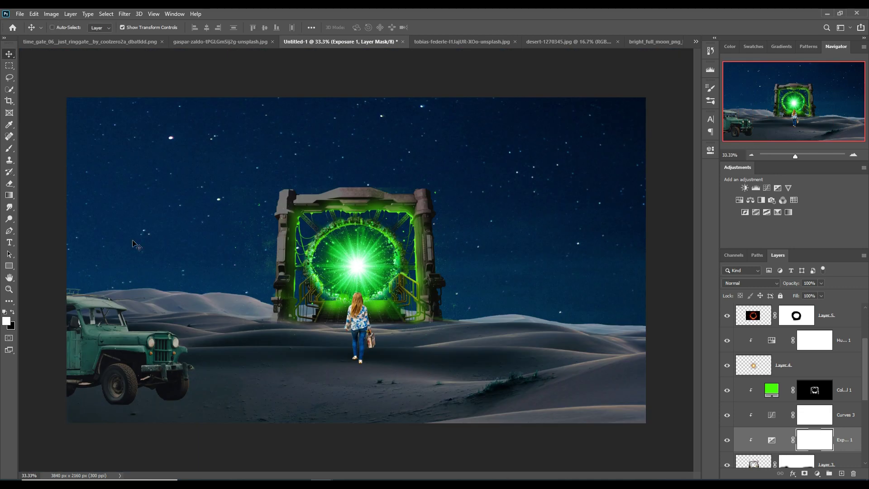
{"action": "scroll", "coordinate": [814, 347], "scroll_direction": "up", "scroll_amount": 3}
{"action": "left_click", "coordinate": [814, 348]}
{"action": "left_click", "coordinate": [842, 473]}
{"action": "left_click", "coordinate": [9, 148]}
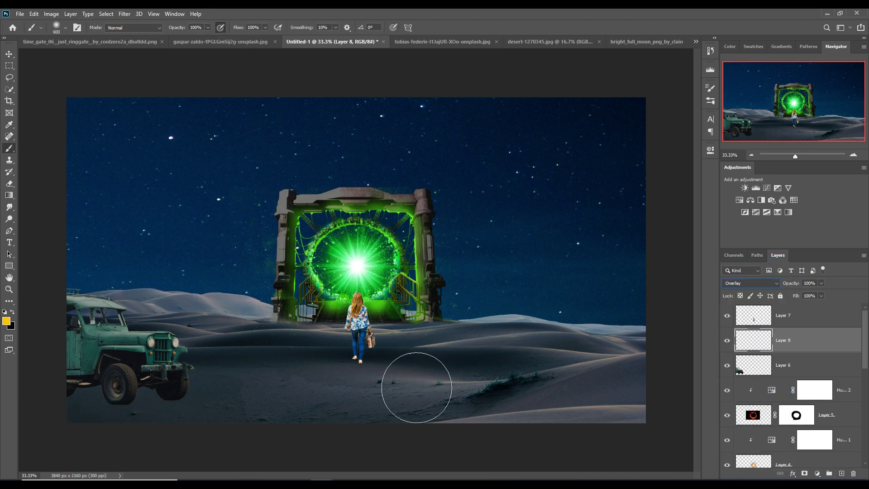
Paint a green glow around the girl's feet and stretch it upward toward the gate.
{"action": "left_click", "coordinate": [6, 321]}
{"action": "left_click", "coordinate": [662, 364]}
{"action": "left_click", "coordinate": [750, 288]}
{"action": "mouse_move", "coordinate": [344, 335]}
{"action": "left_mouse_down"}
{"action": "mouse_move", "coordinate": [379, 369]}
{"action": "mouse_move", "coordinate": [358, 385]}
{"action": "left_mouse_up"}
{"action": "key", "text": "ctrl+t"}
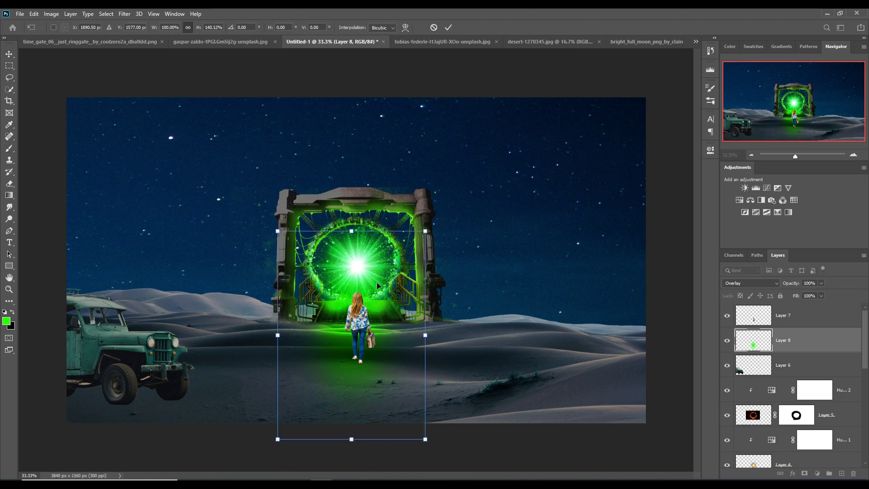
{"action": "left_click_drag", "start_coordinate": [351, 330], "coordinate": [355, 254]}
{"action": "key", "text": "Return"}
Target the green fill's mask and set the brush to 300 px.
{"action": "scroll", "coordinate": [825, 369], "scroll_direction": "down", "scroll_amount": 3}
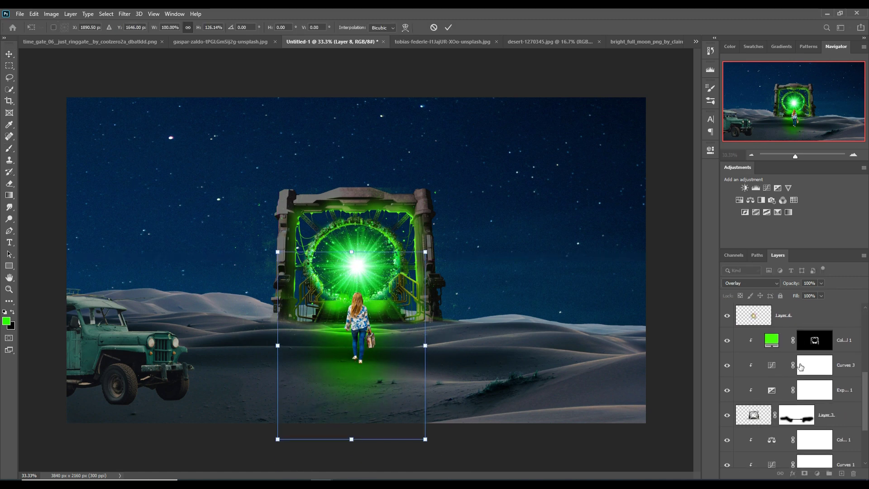
{"action": "left_click", "coordinate": [825, 368]}
{"action": "scroll", "coordinate": [825, 367], "scroll_direction": "up", "scroll_amount": 1}
{"action": "left_click", "coordinate": [815, 315]}
{"action": "key", "text": "b"}
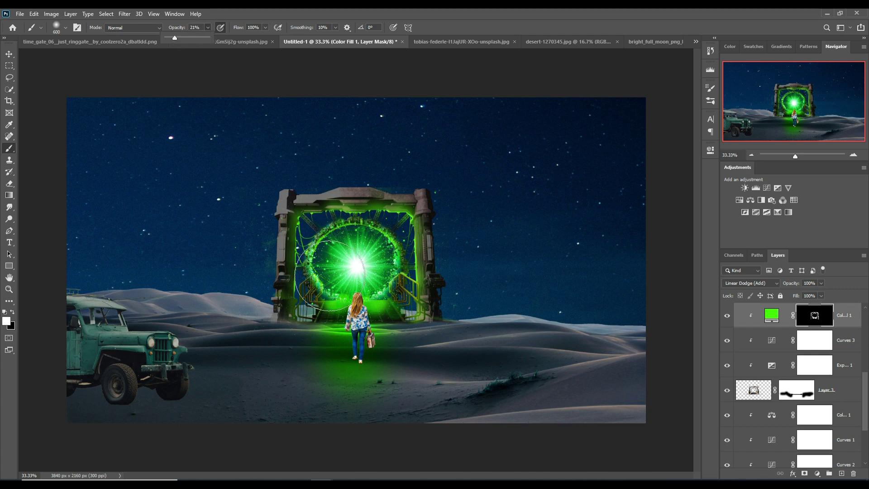
{"action": "key", "text": "bracketleft"}
{"action": "key", "text": "bracketleft"}
{"action": "key", "text": "bracketleft"}
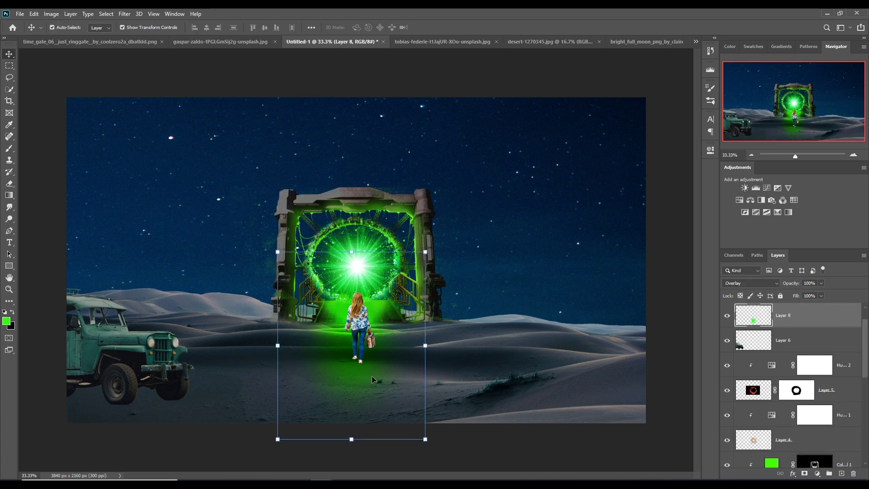
Add an Exposure adjustment at -1.00 above the desert dunes layer.
{"action": "scroll", "coordinate": [792, 425], "scroll_direction": "down", "scroll_amount": 3}
{"action": "scroll", "coordinate": [793, 425], "scroll_direction": "down", "scroll_amount": 2}
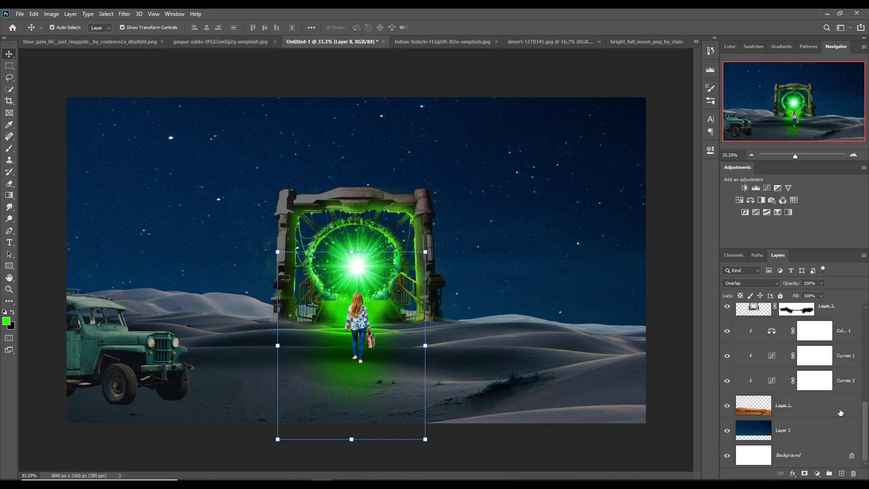
{"action": "left_click", "coordinate": [841, 410]}
{"action": "left_click", "coordinate": [818, 473]}
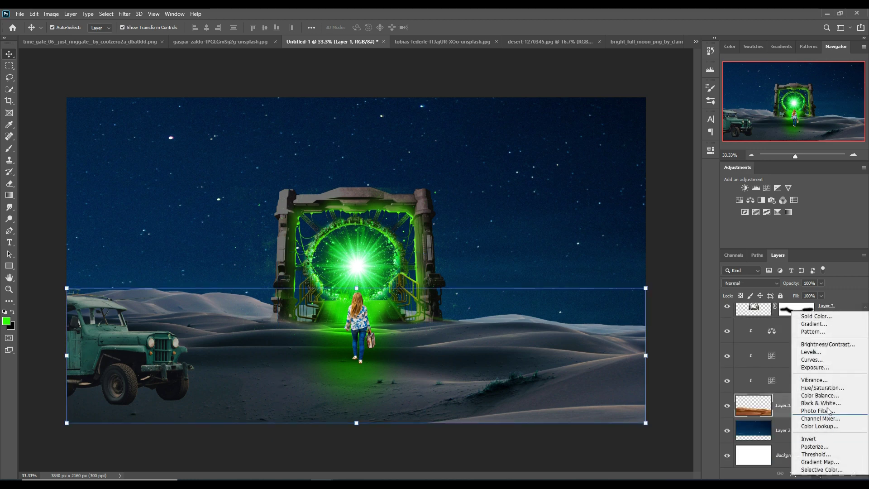
{"action": "left_click", "coordinate": [827, 372]}
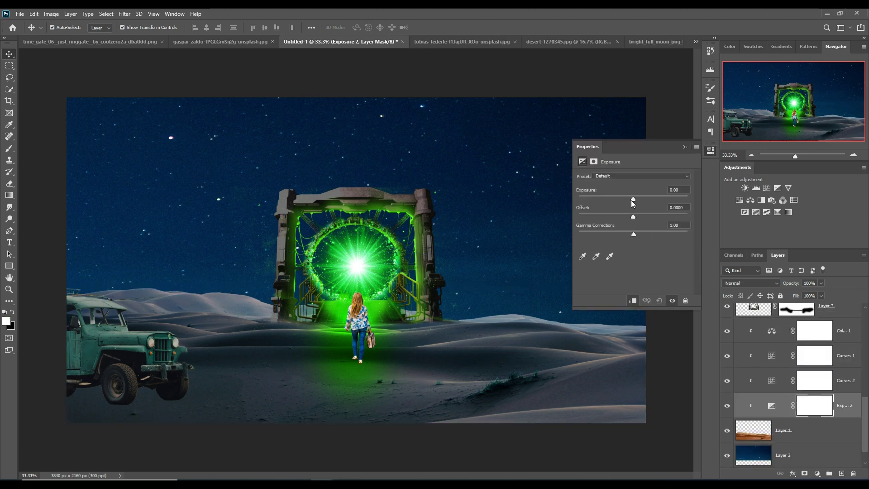
{"action": "left_click_drag", "start_coordinate": [633, 200], "coordinate": [625, 199]}
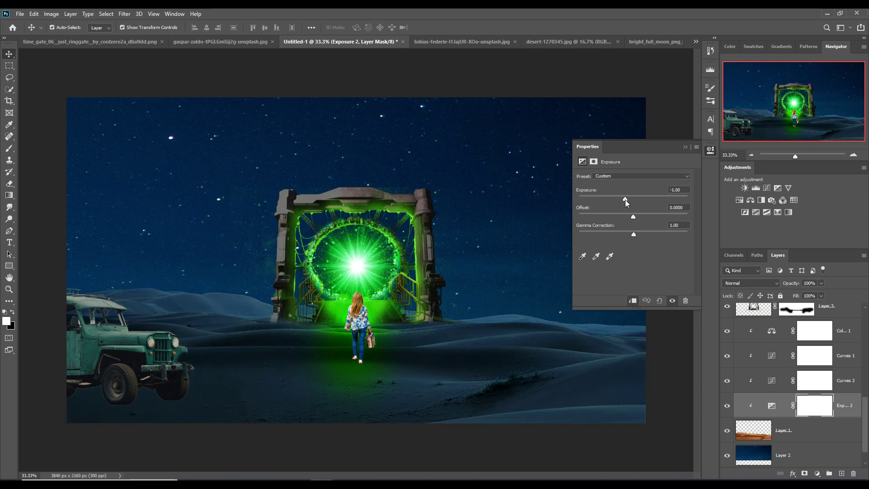
{"action": "left_click", "coordinate": [684, 147]}
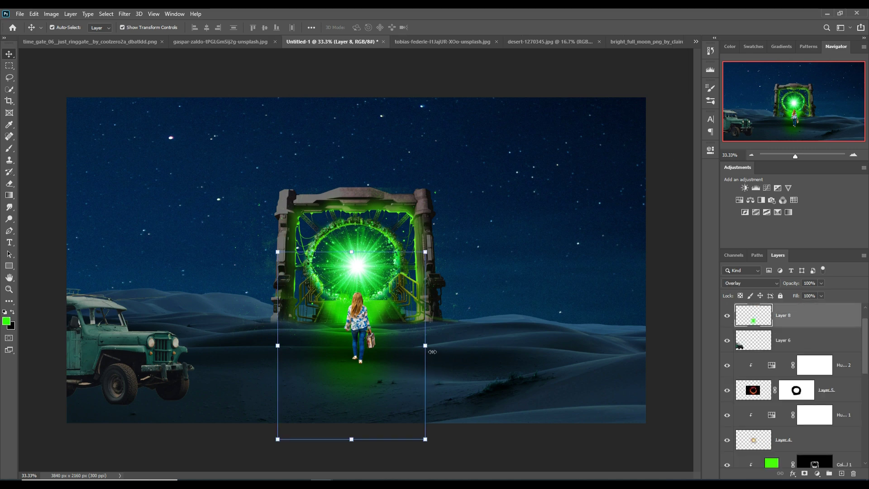
Widen the green ground glow to both sides and commit the transform.
{"action": "left_click_drag", "start_coordinate": [433, 352], "coordinate": [500, 352]}
{"action": "left_click_drag", "start_coordinate": [285, 352], "coordinate": [211, 355]}
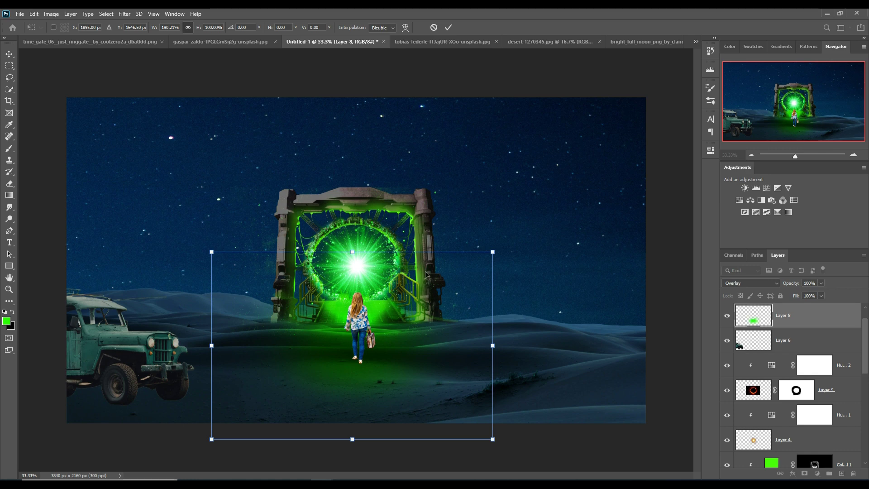
{"action": "left_click", "coordinate": [448, 27]}
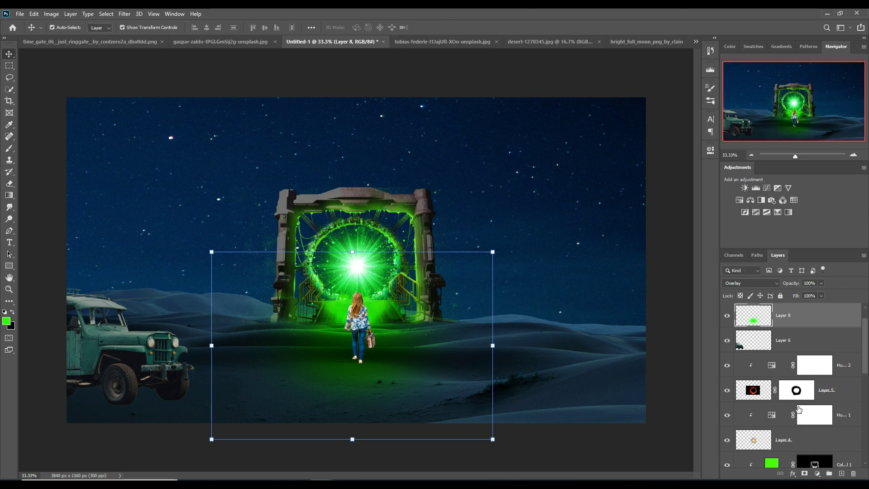
Add a new layer above the girl with a small soft round pressure-opacity brush.
{"action": "scroll", "coordinate": [802, 346], "scroll_direction": "up", "scroll_amount": 1}
{"action": "scroll", "coordinate": [801, 349], "scroll_direction": "down", "scroll_amount": 3}
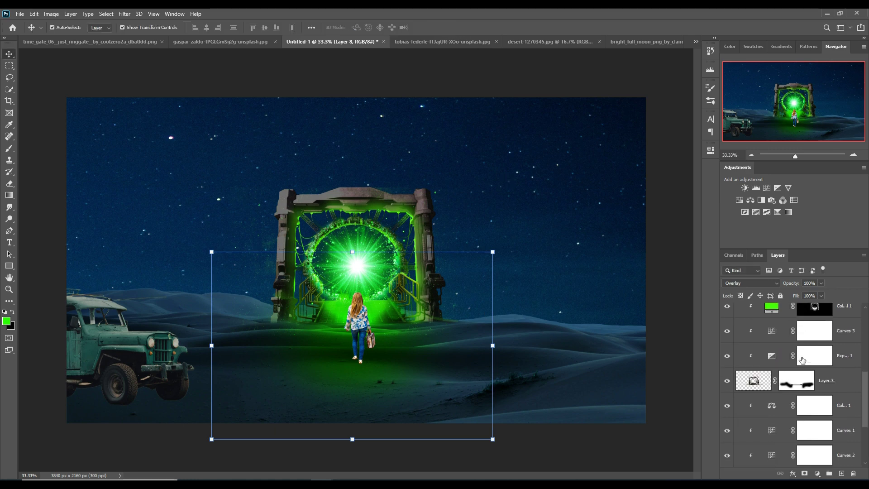
{"action": "scroll", "coordinate": [803, 358], "scroll_direction": "up", "scroll_amount": 3}
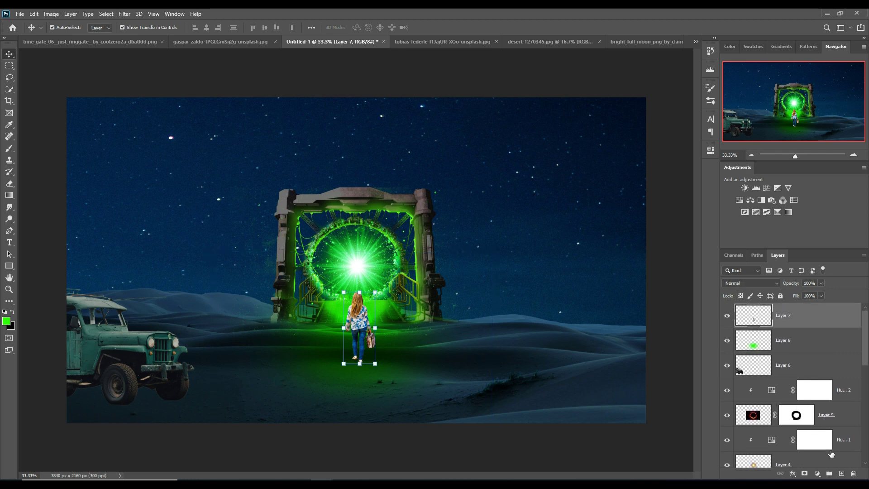
{"action": "left_click", "coordinate": [841, 474]}
{"action": "left_click", "coordinate": [9, 148]}
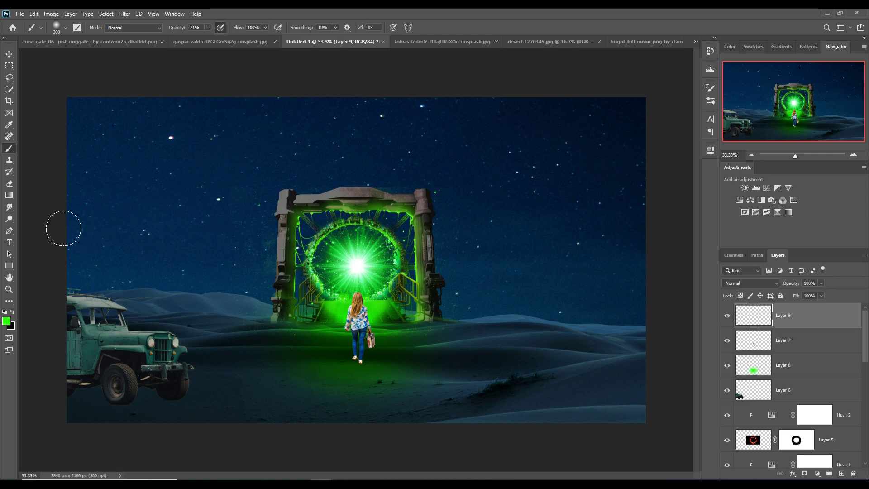
{"action": "left_click", "coordinate": [65, 28]}
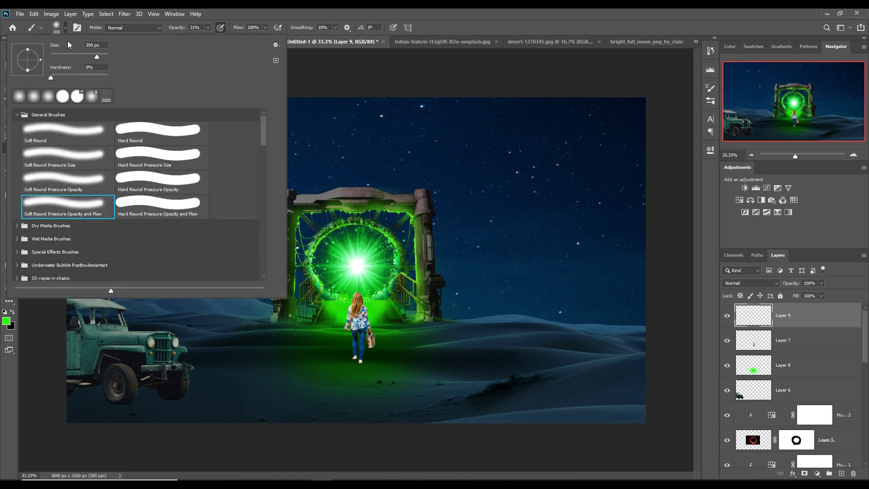
{"action": "left_click", "coordinate": [91, 186]}
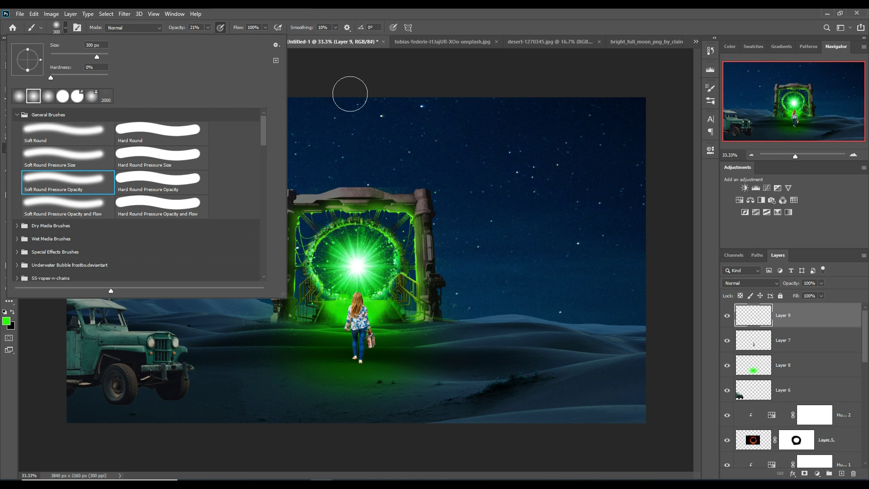
{"action": "left_click", "coordinate": [348, 136]}
{"action": "key", "text": "bracketleft"}
{"action": "key", "text": "bracketleft"}
{"action": "key", "text": "bracketleft"}
{"action": "key", "text": "bracketleft"}
{"action": "key", "text": "bracketleft"}
{"action": "key", "text": "bracketleft"}
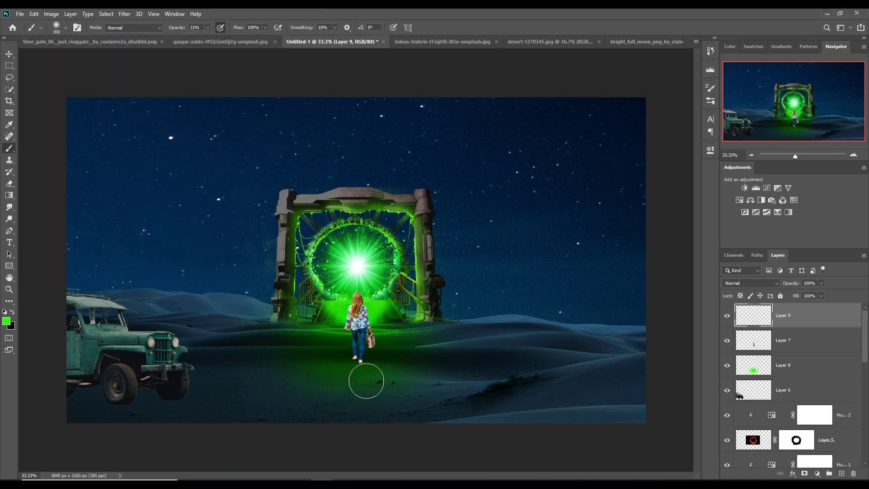
{"action": "key", "text": "bracketleft"}
{"action": "key", "text": "bracketleft"}
{"action": "key", "text": "bracketleft"}
Paint a faint black shadow below the girl's feet with a soft round brush.
{"action": "left_click", "coordinate": [13, 312]}
{"action": "left_click", "coordinate": [59, 30]}
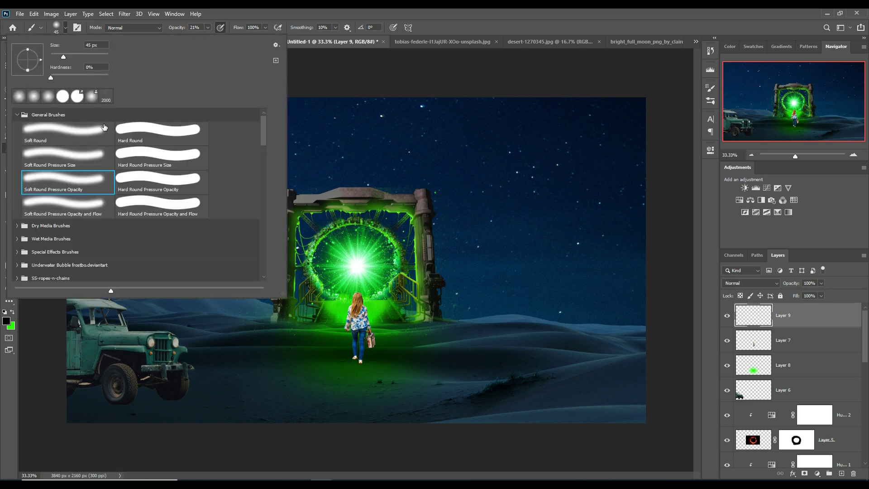
{"action": "left_click", "coordinate": [92, 214]}
{"action": "left_click", "coordinate": [382, 328]}
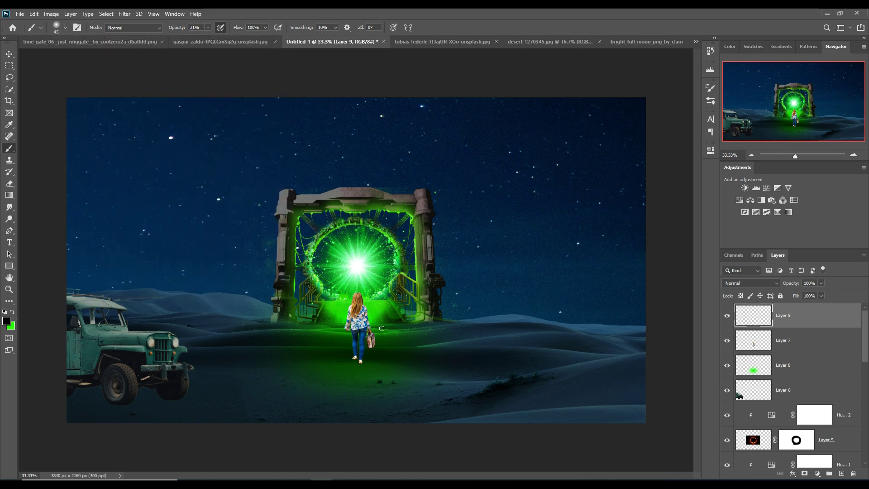
{"action": "left_click_drag", "start_coordinate": [359, 361], "coordinate": [355, 364]}
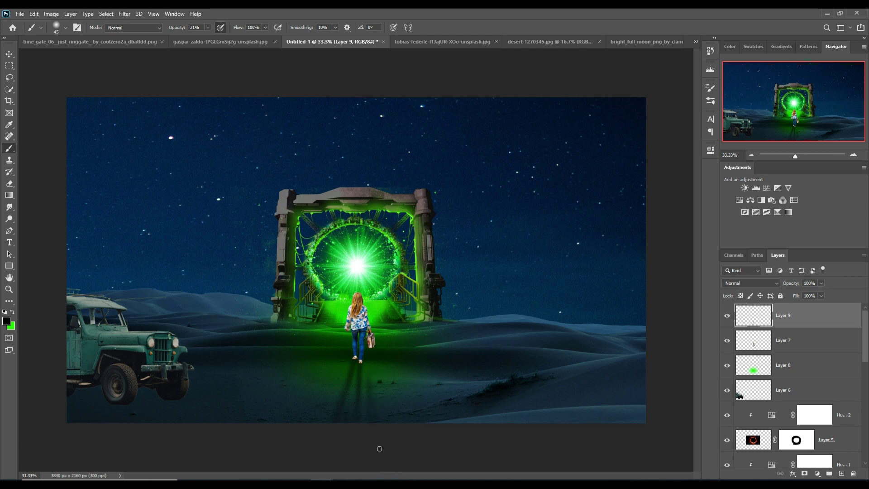
{"action": "left_click", "coordinate": [793, 344]}
{"action": "left_click", "coordinate": [822, 475]}
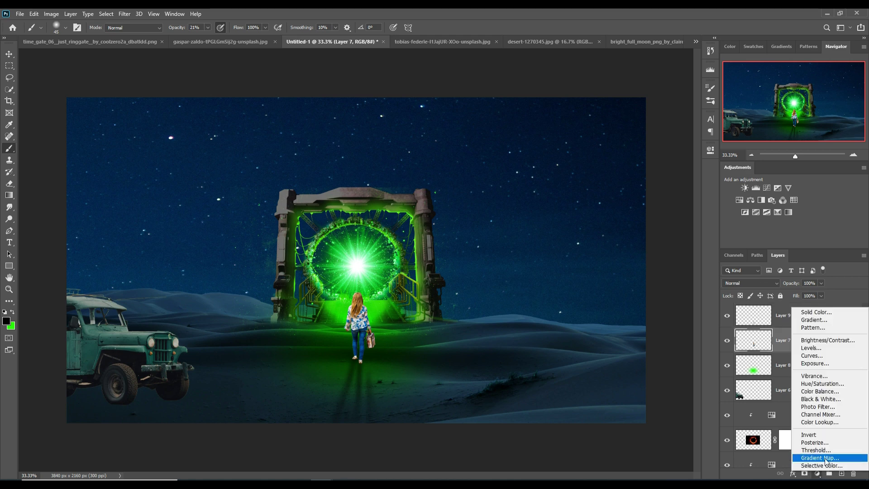
Clip a Curves adjustment to the girl, lowering the RGB midtones and the Red channel.
{"action": "left_click", "coordinate": [818, 358]}
{"action": "left_click", "coordinate": [633, 301]}
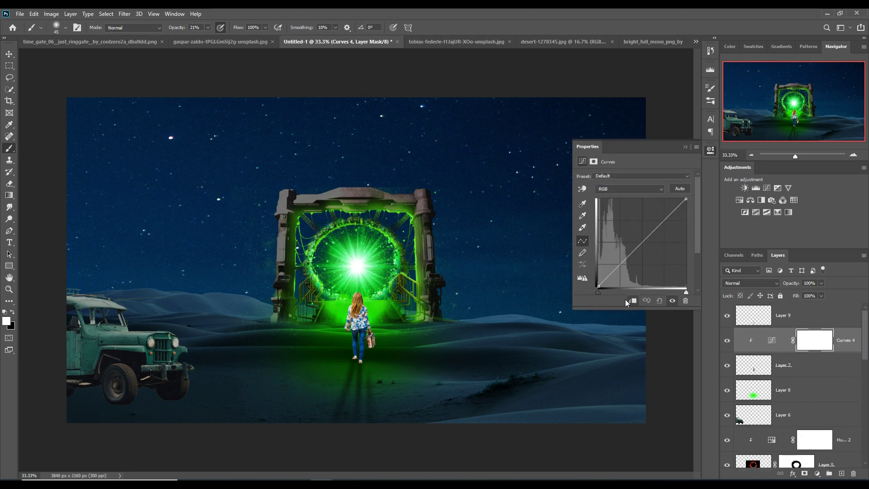
{"action": "left_click_drag", "start_coordinate": [647, 246], "coordinate": [651, 254]}
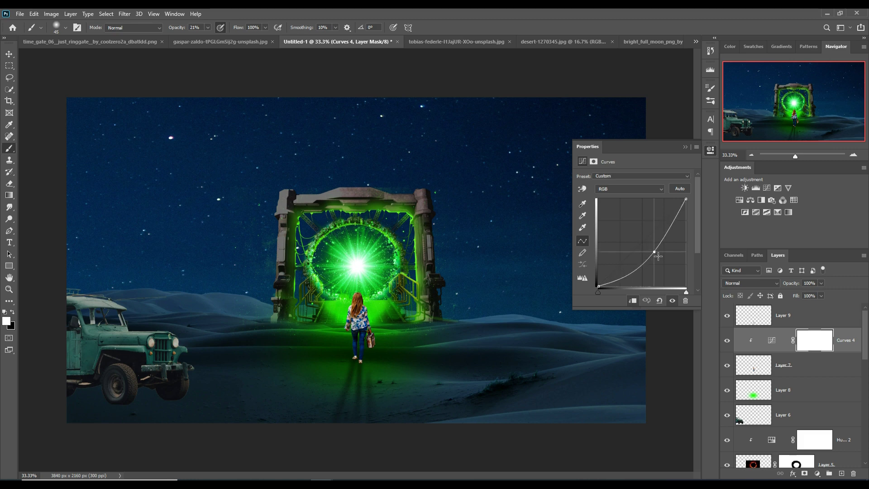
{"action": "left_click", "coordinate": [645, 189]}
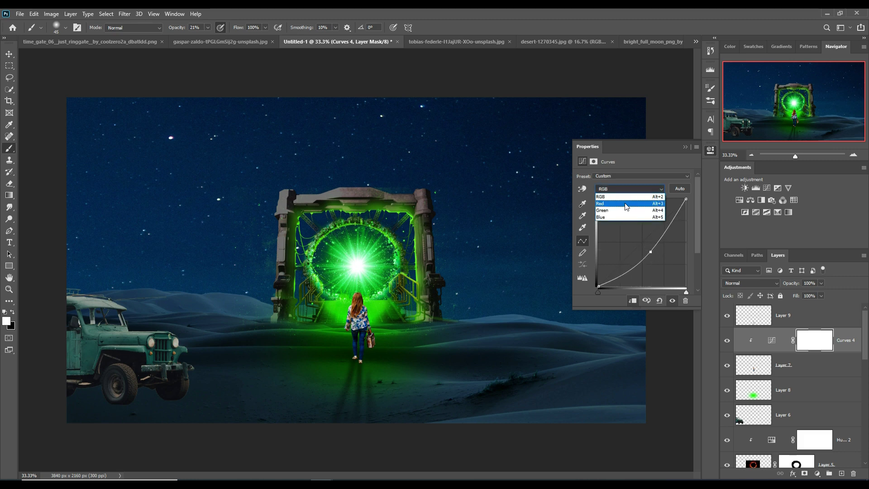
{"action": "left_click", "coordinate": [625, 204]}
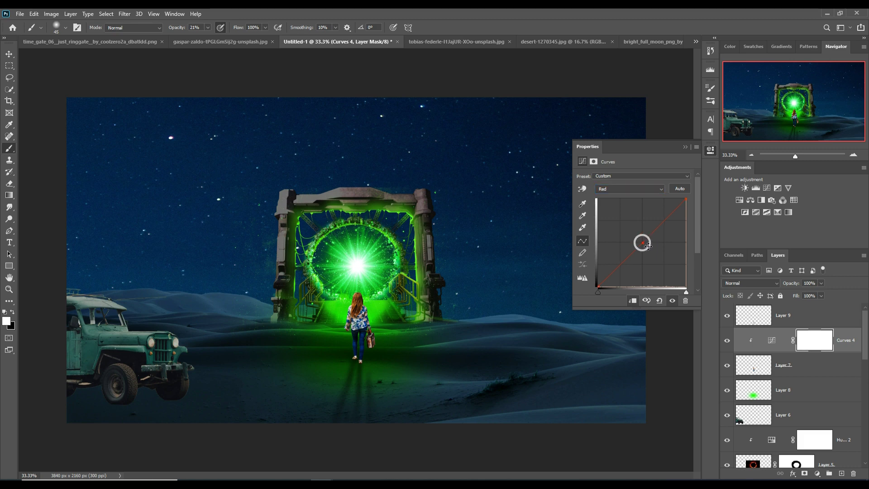
{"action": "left_click_drag", "start_coordinate": [648, 247], "coordinate": [652, 256]}
Add Layer 10 above the curves, clipped to the girl, in Linear Dodge (Add) mode.
{"action": "left_click", "coordinate": [687, 144]}
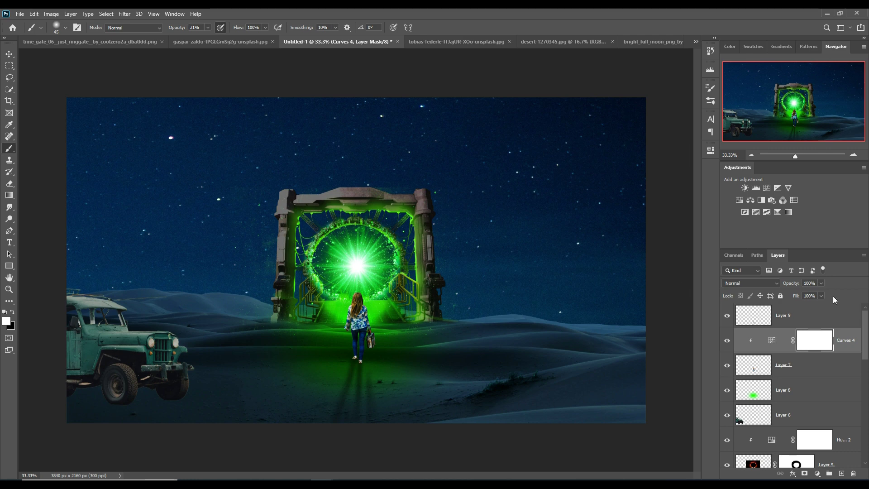
{"action": "left_click", "coordinate": [824, 378]}
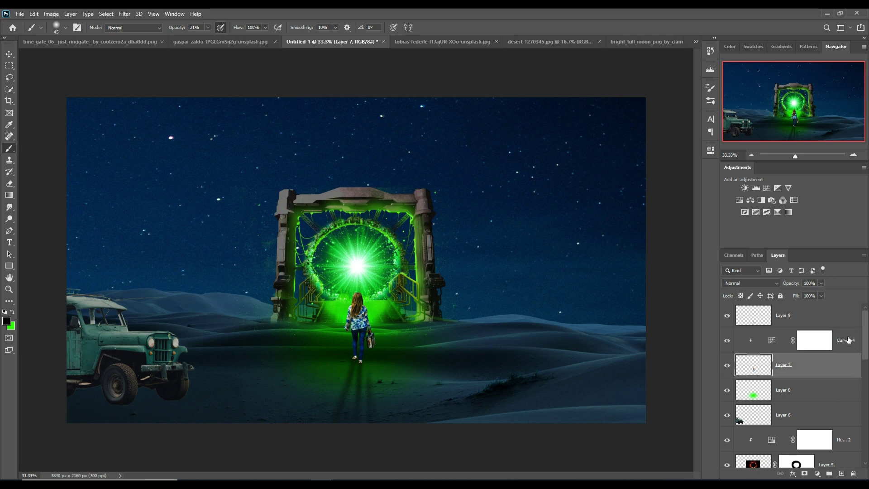
{"action": "left_click", "coordinate": [849, 342]}
{"action": "left_click", "coordinate": [843, 473]}
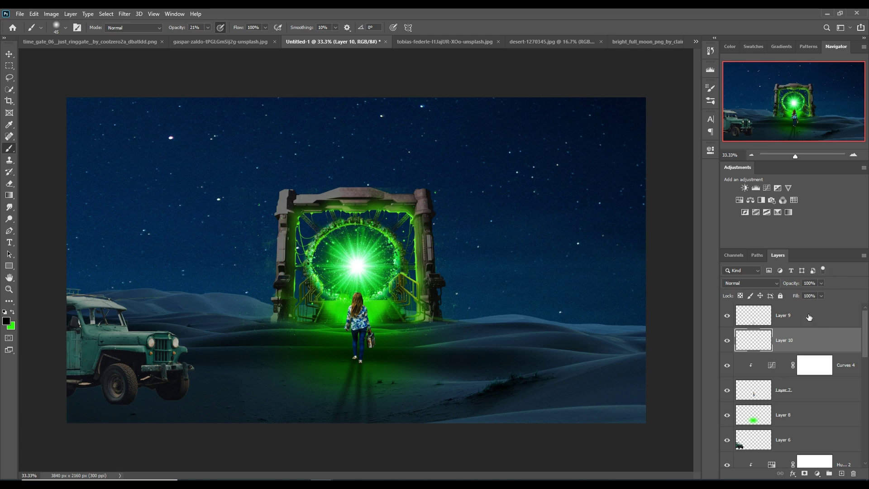
{"action": "right_click", "coordinate": [835, 340]}
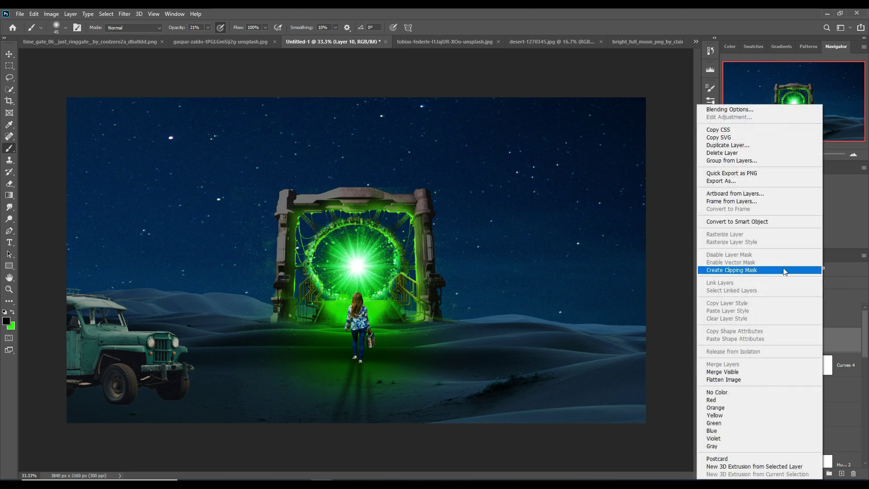
{"action": "left_click", "coordinate": [739, 271]}
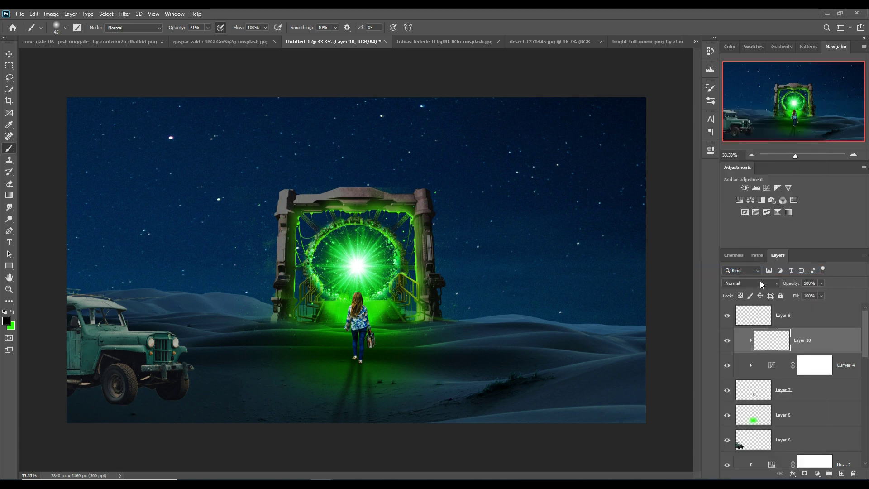
{"action": "left_click", "coordinate": [751, 283]}
{"action": "left_click", "coordinate": [756, 348]}
{"action": "left_click", "coordinate": [818, 474]}
Add a Solid Color fill sampled from the portal green (#23d906) and invert its mask.
{"action": "left_click", "coordinate": [810, 317]}
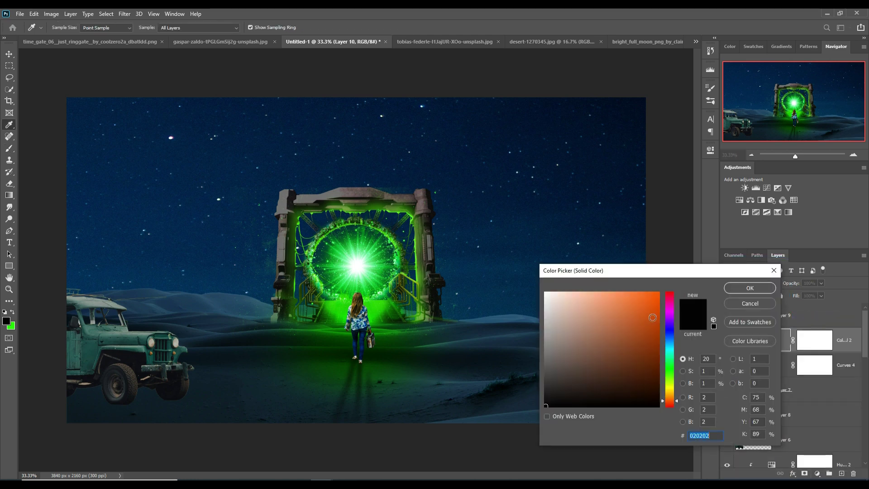
{"action": "left_click", "coordinate": [372, 313]}
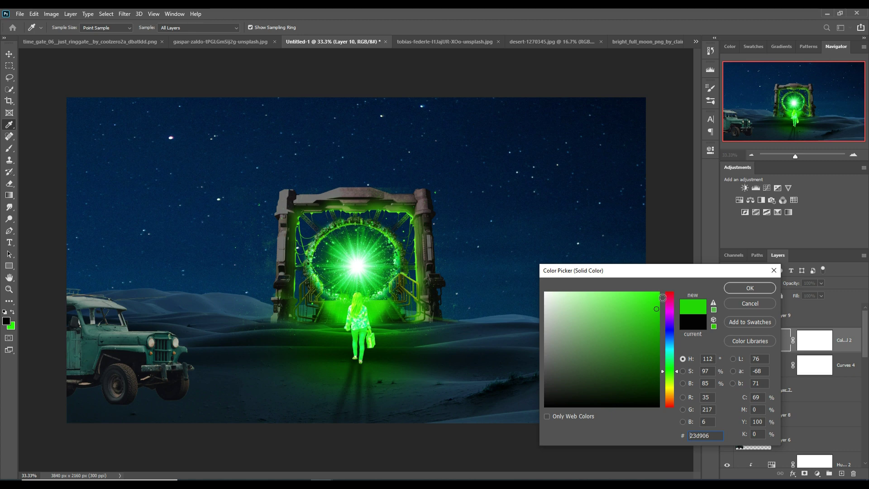
{"action": "left_click", "coordinate": [746, 290]}
{"action": "left_click", "coordinate": [818, 348]}
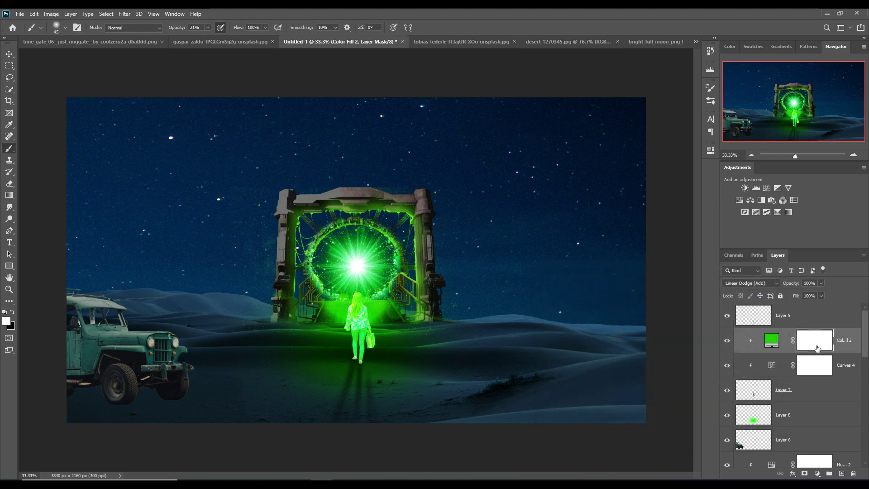
{"action": "key", "text": "ctrl+i"}
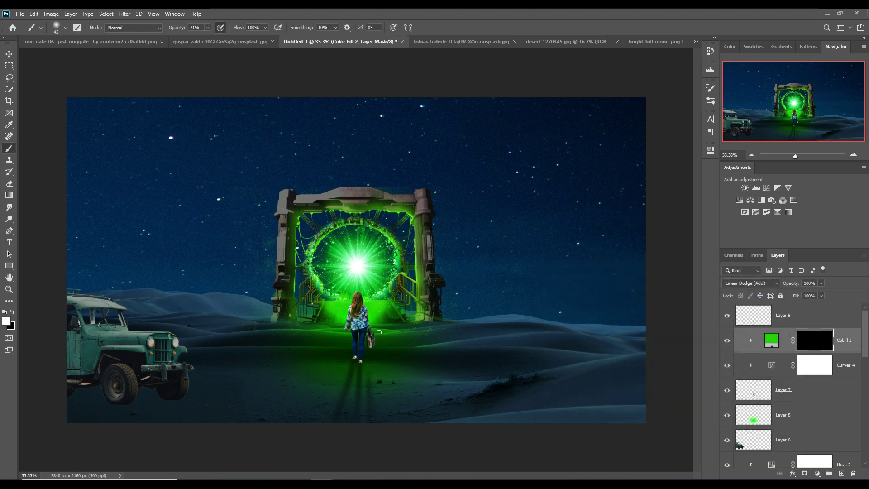
Paint white on the mask with a 9 px brush at 100% opacity along the hair and blouse edges.
{"action": "key", "text": "ctrl+plus"}
{"action": "key", "text": "ctrl+plus"}
{"action": "key", "text": "ctrl+plus"}
{"action": "key", "text": "ctrl+plus"}
{"action": "key", "text": "ctrl+plus"}
{"action": "left_click_drag", "start_coordinate": [392, 378], "coordinate": [384, 287]}
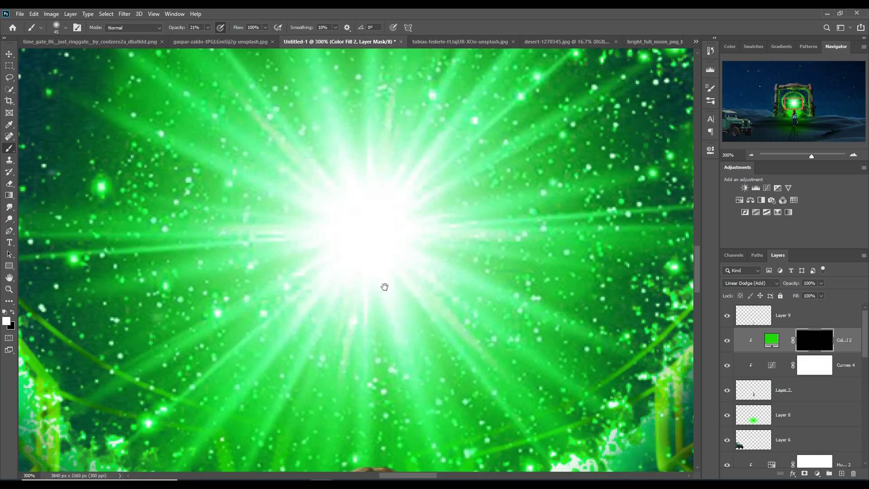
{"action": "scroll", "coordinate": [384, 286], "scroll_direction": "down", "scroll_amount": 4}
{"action": "scroll", "coordinate": [394, 271], "scroll_direction": "down", "scroll_amount": 2}
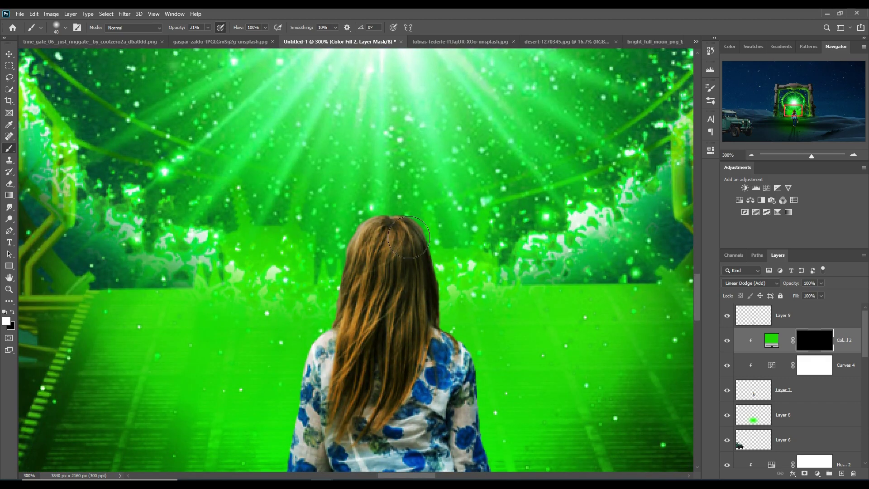
{"action": "key", "text": "bracketleft"}
{"action": "key", "text": "bracketleft"}
{"action": "key", "text": "bracketleft"}
{"action": "left_click", "coordinate": [12, 312]}
{"action": "left_click", "coordinate": [13, 312]}
{"action": "left_click", "coordinate": [207, 28]}
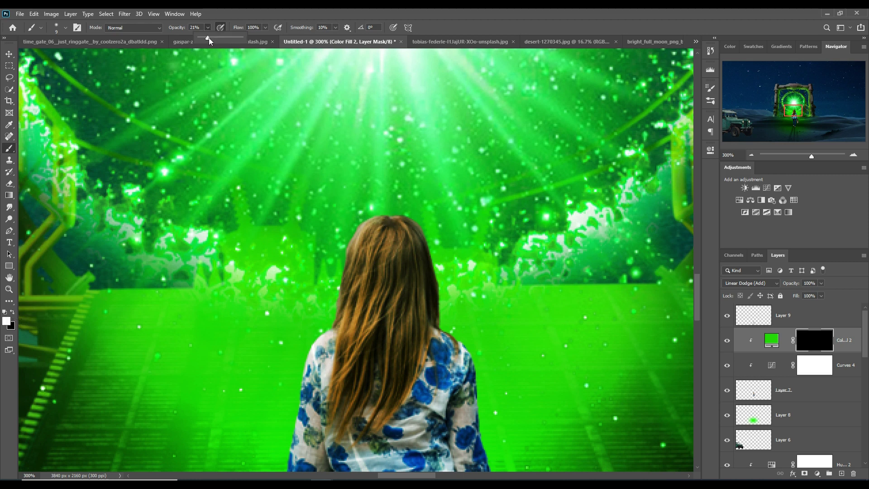
{"action": "left_click", "coordinate": [392, 217]}
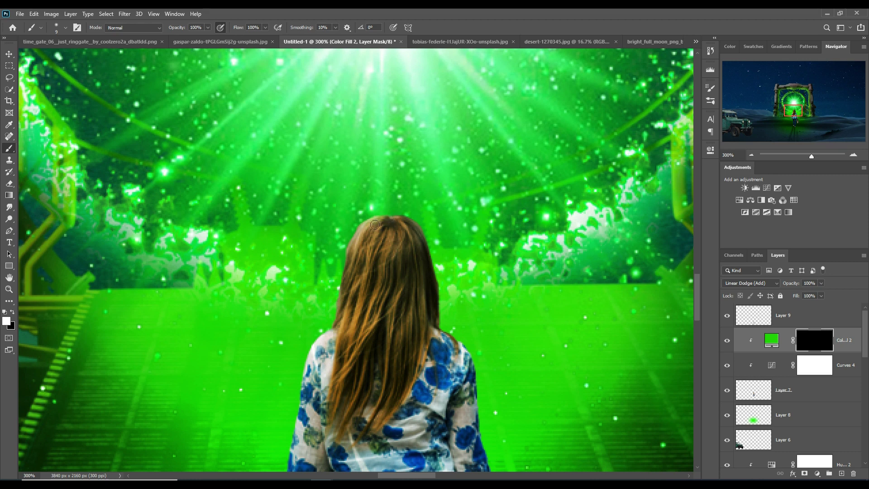
{"action": "mouse_move", "coordinate": [361, 239]}
{"action": "left_mouse_down"}
{"action": "mouse_move", "coordinate": [338, 329]}
{"action": "mouse_move", "coordinate": [308, 373]}
{"action": "left_mouse_up"}
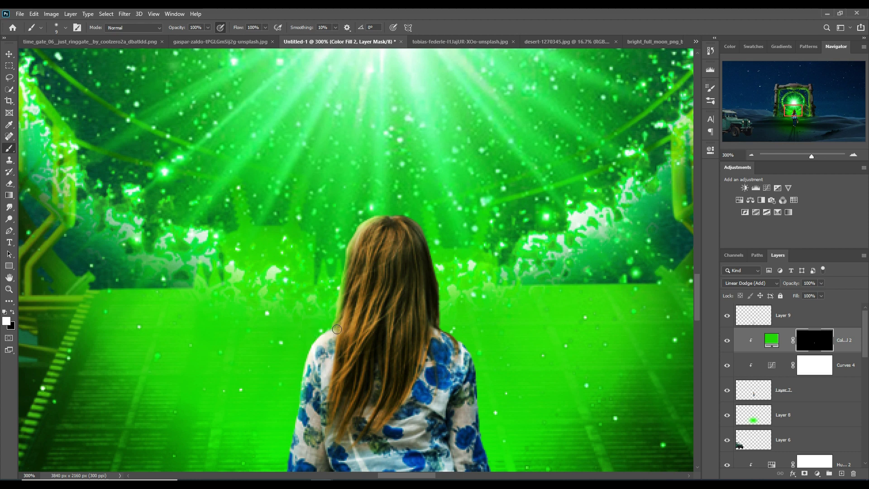
{"action": "left_click_drag", "start_coordinate": [314, 370], "coordinate": [303, 424]}
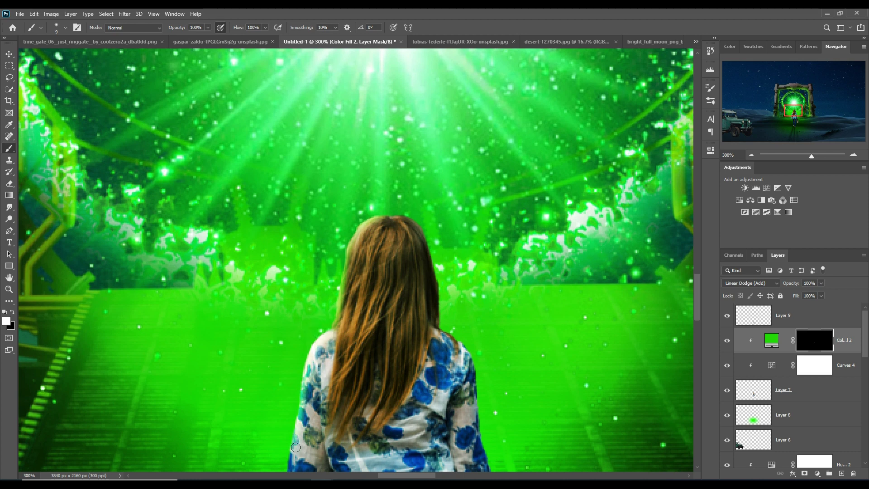
With a hard round brush, paint green rim light along the left sleeve and shirt's back edge.
{"action": "left_click", "coordinate": [67, 30]}
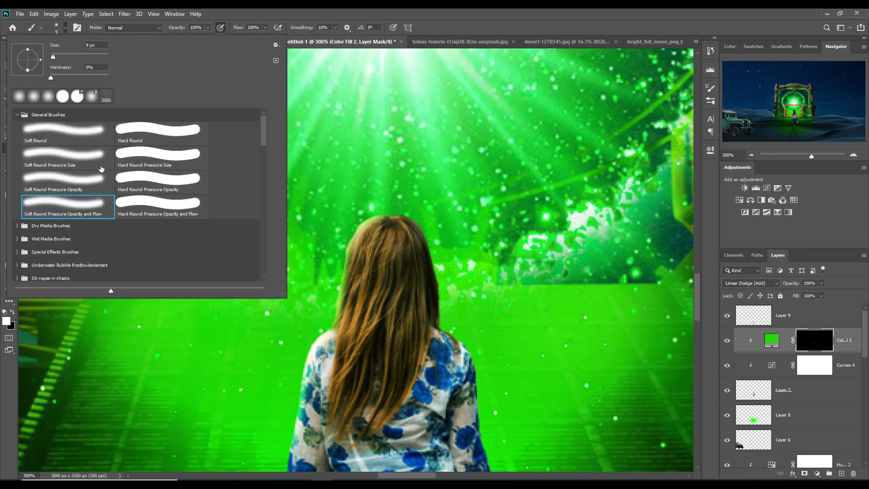
{"action": "left_click", "coordinate": [139, 180]}
{"action": "left_click", "coordinate": [348, 99]}
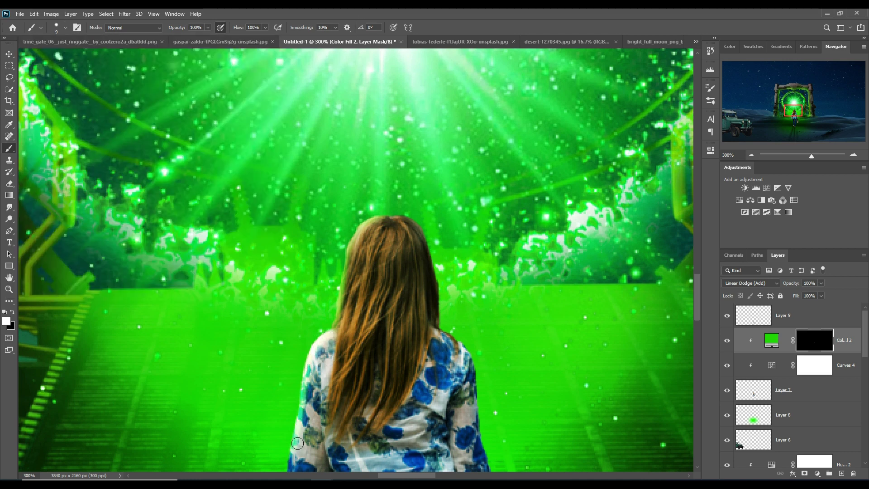
{"action": "scroll", "coordinate": [299, 308], "scroll_direction": "down", "scroll_amount": 2}
{"action": "scroll", "coordinate": [309, 207], "scroll_direction": "down", "scroll_amount": 3}
{"action": "left_click_drag", "start_coordinate": [311, 293], "coordinate": [293, 378]}
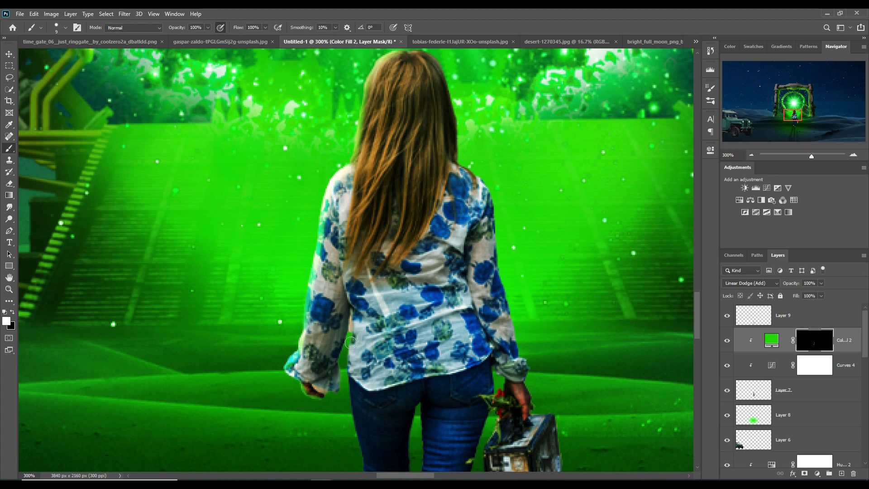
{"action": "mouse_move", "coordinate": [352, 365]}
{"action": "left_mouse_down"}
{"action": "mouse_move", "coordinate": [358, 357]}
{"action": "mouse_move", "coordinate": [339, 390]}
{"action": "left_mouse_up"}
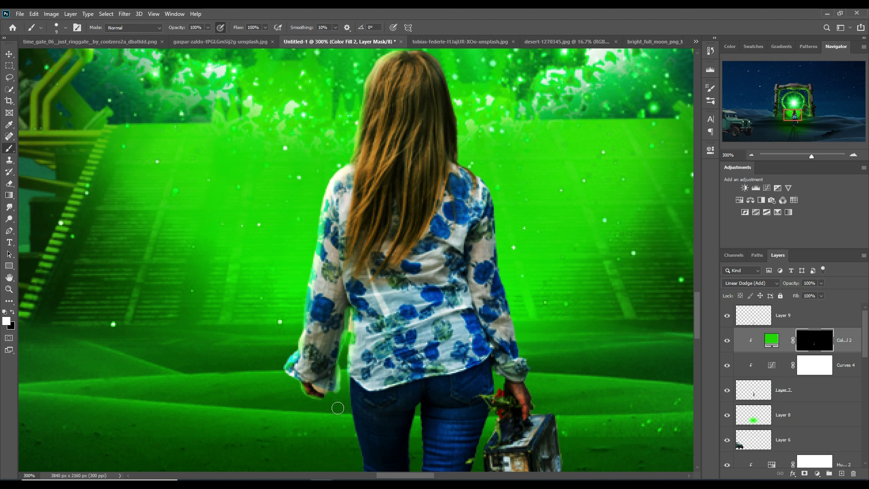
Paint green glow along the jeans' left edge with a Hard Round Pressure Size brush.
{"action": "left_click", "coordinate": [64, 27]}
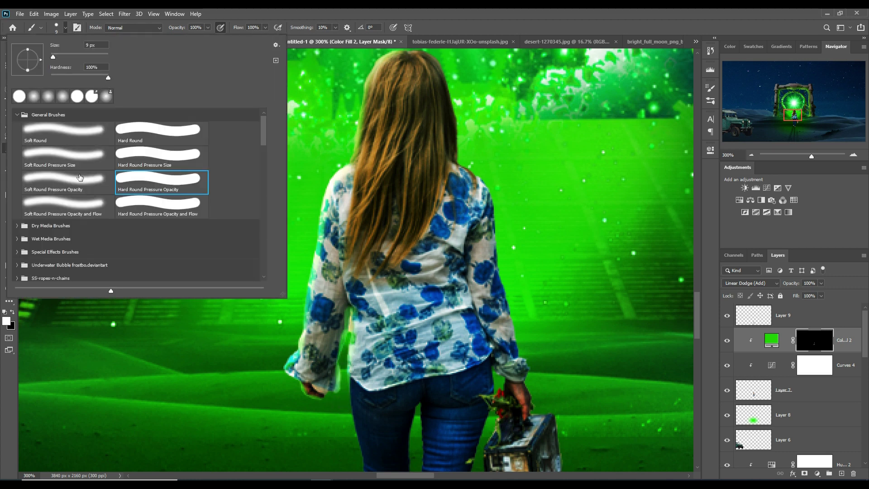
{"action": "left_click", "coordinate": [150, 160]}
{"action": "left_click", "coordinate": [351, 297]}
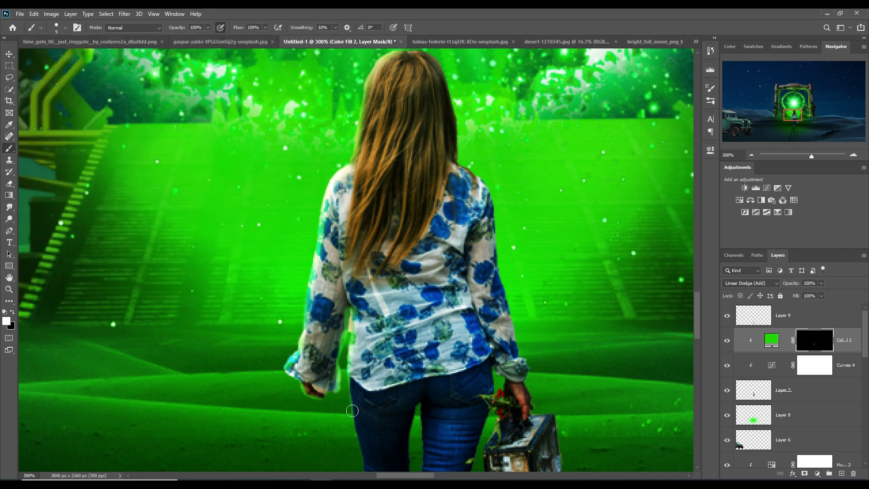
{"action": "left_click_drag", "start_coordinate": [357, 406], "coordinate": [353, 402]}
Paint green rim glow down the left leg and between the legs to the shoe.
{"action": "scroll", "coordinate": [379, 414], "scroll_direction": "down", "scroll_amount": 5}
{"action": "scroll", "coordinate": [330, 272], "scroll_direction": "down", "scroll_amount": 2}
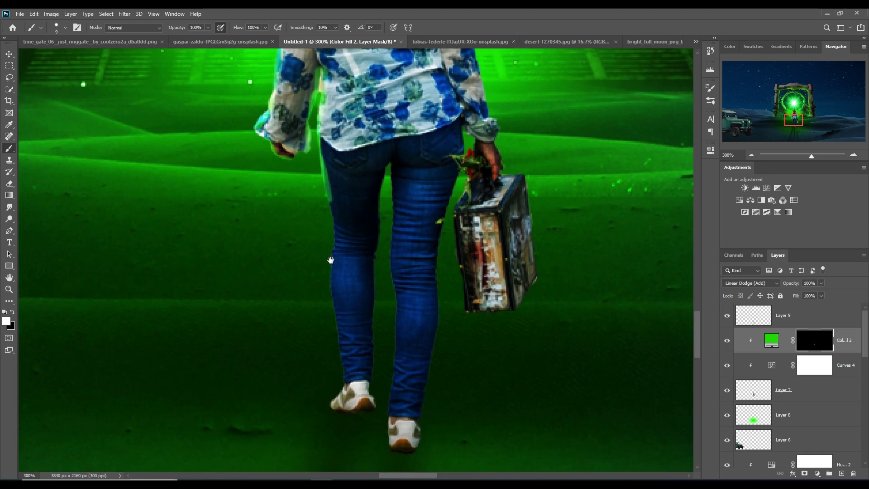
{"action": "left_click_drag", "start_coordinate": [328, 188], "coordinate": [336, 217]}
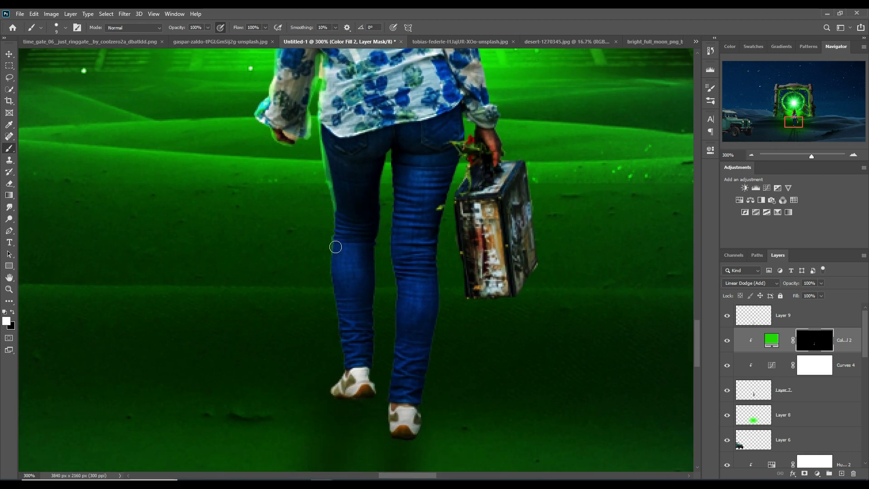
{"action": "left_click_drag", "start_coordinate": [339, 283], "coordinate": [345, 367]}
{"action": "mouse_move", "coordinate": [389, 149]}
{"action": "left_mouse_down"}
{"action": "mouse_move", "coordinate": [383, 323]}
{"action": "mouse_move", "coordinate": [382, 293]}
{"action": "left_mouse_up"}
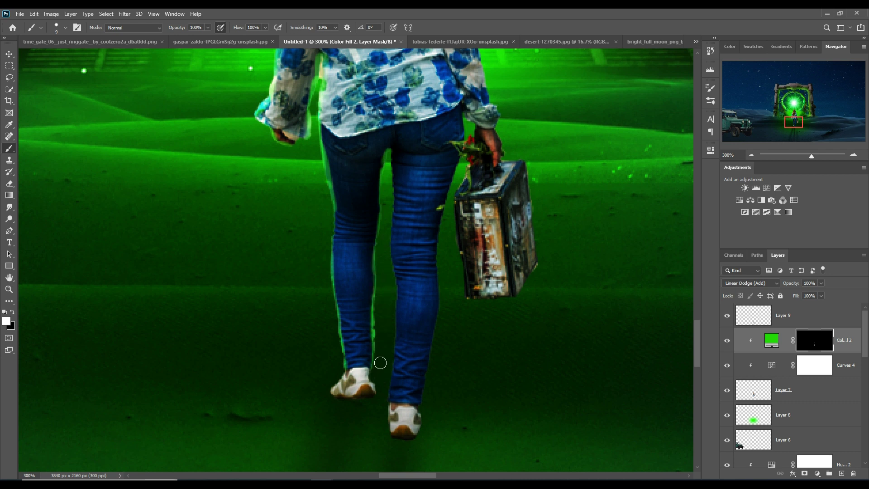
{"action": "left_click_drag", "start_coordinate": [380, 361], "coordinate": [376, 376]}
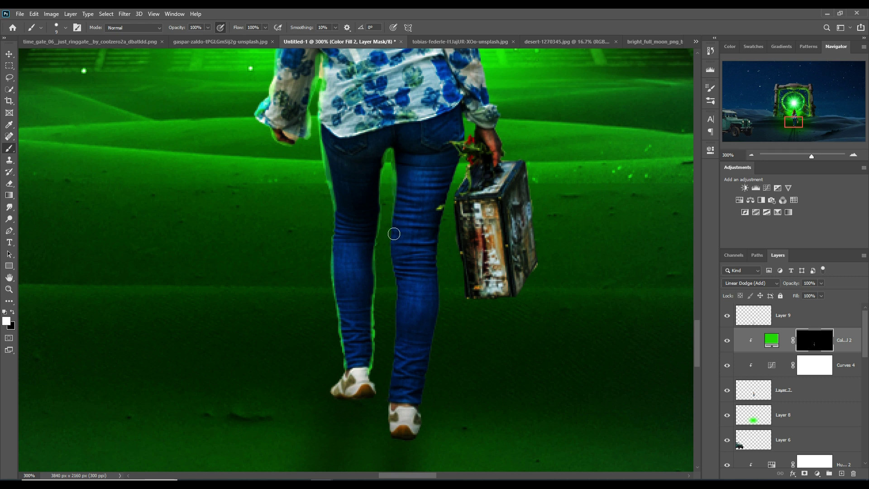
Extend the glow along the right leg, hand, suitcase edge, right sleeve and hair edge.
{"action": "left_click_drag", "start_coordinate": [397, 281], "coordinate": [394, 413]}
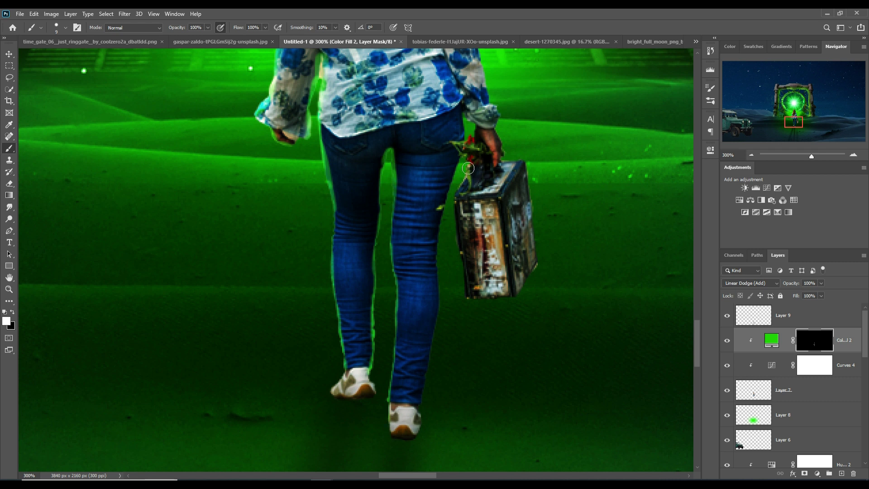
{"action": "mouse_move", "coordinate": [468, 168]}
{"action": "left_mouse_down"}
{"action": "mouse_move", "coordinate": [449, 224]}
{"action": "mouse_move", "coordinate": [432, 396]}
{"action": "left_mouse_up"}
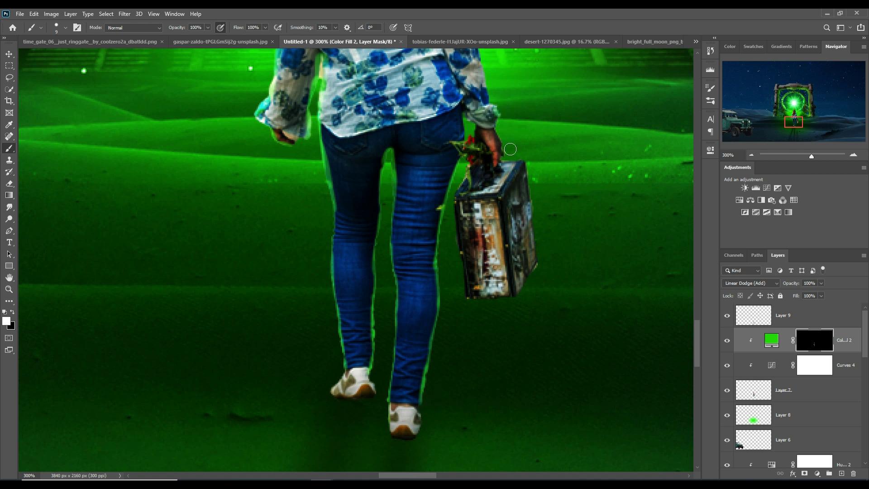
{"action": "mouse_move", "coordinate": [510, 149]}
{"action": "left_mouse_down"}
{"action": "mouse_move", "coordinate": [504, 161]}
{"action": "mouse_move", "coordinate": [533, 163]}
{"action": "mouse_move", "coordinate": [539, 177]}
{"action": "mouse_move", "coordinate": [541, 263]}
{"action": "left_mouse_up"}
{"action": "mouse_move", "coordinate": [538, 227]}
{"action": "left_mouse_down"}
{"action": "mouse_move", "coordinate": [545, 269]}
{"action": "mouse_move", "coordinate": [506, 331]}
{"action": "left_mouse_up"}
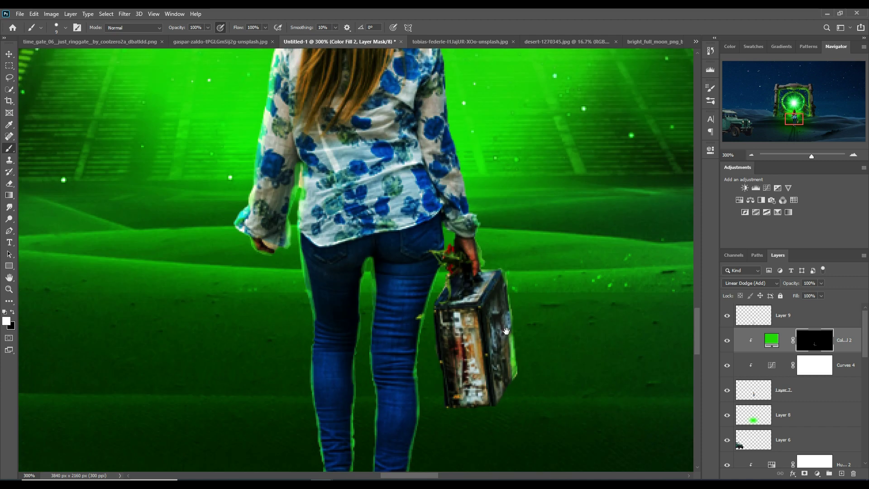
{"action": "left_click_drag", "start_coordinate": [512, 184], "coordinate": [484, 263]}
{"action": "mouse_move", "coordinate": [449, 291]}
{"action": "left_mouse_down"}
{"action": "mouse_move", "coordinate": [425, 146]}
{"action": "mouse_move", "coordinate": [400, 112]}
{"action": "mouse_move", "coordinate": [373, 134]}
{"action": "left_mouse_up"}
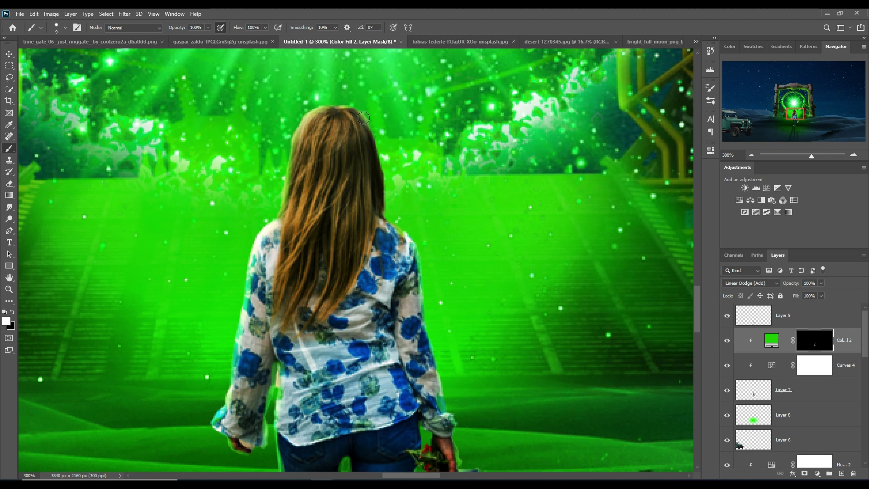
{"action": "mouse_move", "coordinate": [362, 113]}
{"action": "left_mouse_down"}
{"action": "mouse_move", "coordinate": [398, 189]}
{"action": "mouse_move", "coordinate": [393, 225]}
{"action": "mouse_move", "coordinate": [419, 239]}
{"action": "left_mouse_up"}
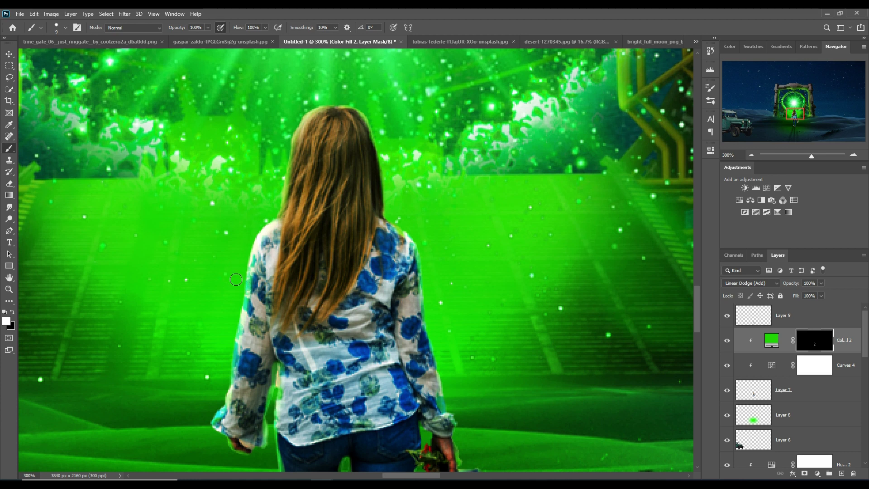
With a 45 px Soft Round brush, paint soft glow over the left sleeve, legs and suitcase side.
{"action": "left_click", "coordinate": [66, 28]}
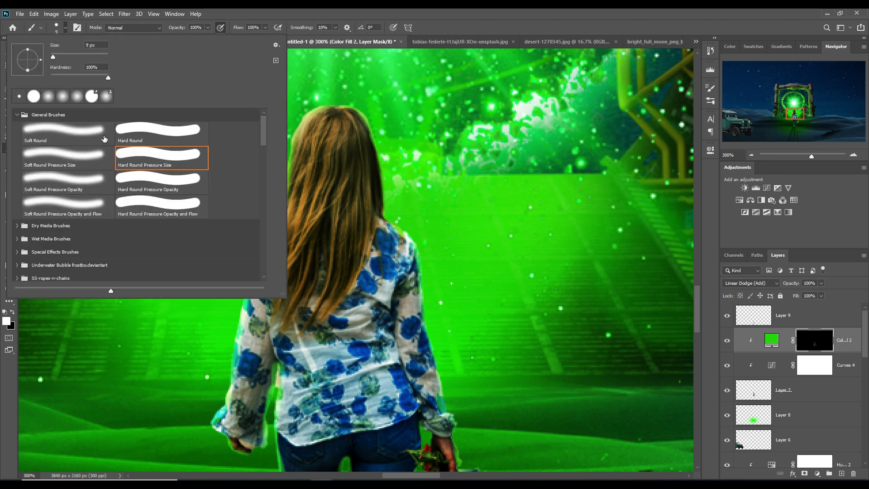
{"action": "left_click", "coordinate": [81, 214]}
{"action": "key", "text": "Return"}
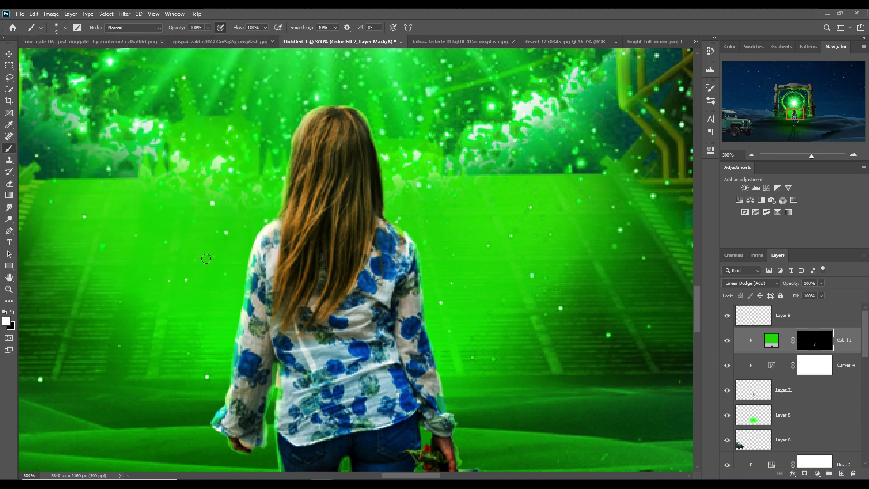
{"action": "key", "text": "bracketright"}
{"action": "key", "text": "bracketright"}
{"action": "key", "text": "bracketright"}
{"action": "left_click", "coordinate": [13, 316]}
{"action": "key", "text": "x"}
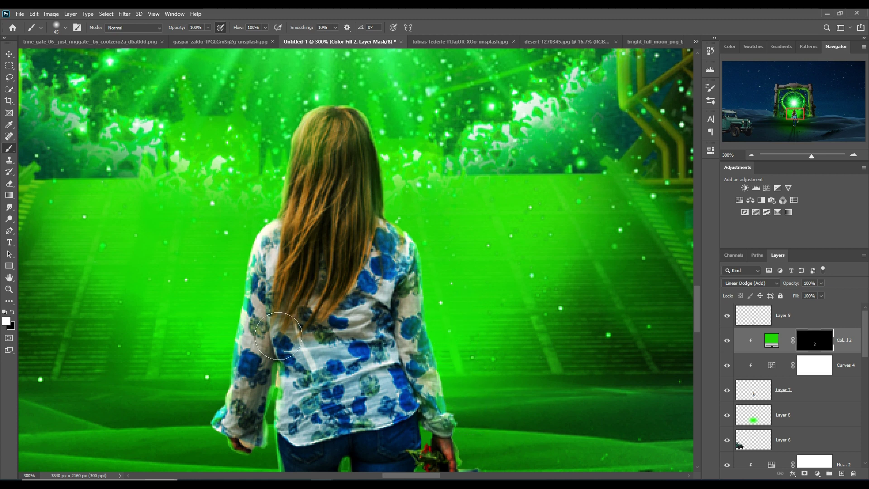
{"action": "mouse_move", "coordinate": [260, 297]}
{"action": "left_mouse_down"}
{"action": "mouse_move", "coordinate": [252, 386]}
{"action": "mouse_move", "coordinate": [237, 428]}
{"action": "left_mouse_up"}
{"action": "scroll", "coordinate": [245, 407], "scroll_direction": "down", "scroll_amount": 5}
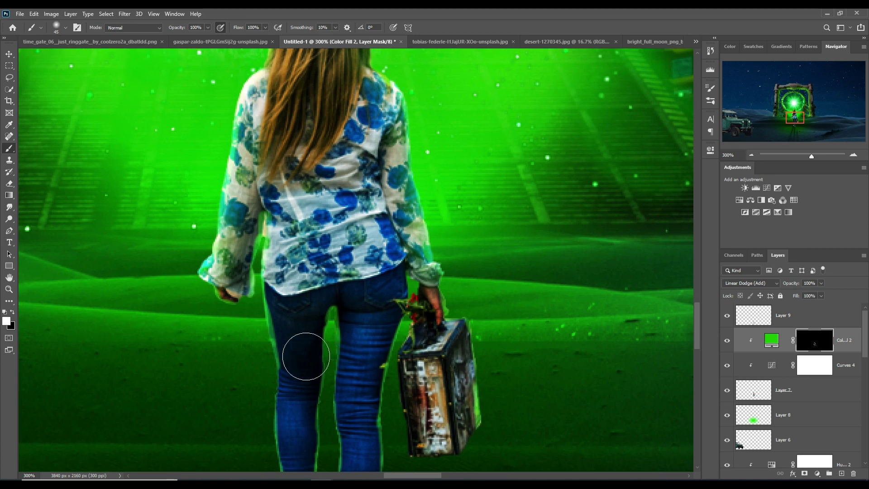
{"action": "mouse_move", "coordinate": [271, 290]}
{"action": "left_mouse_down"}
{"action": "mouse_move", "coordinate": [271, 414]}
{"action": "mouse_move", "coordinate": [252, 469]}
{"action": "mouse_move", "coordinate": [281, 439]}
{"action": "left_mouse_up"}
{"action": "scroll", "coordinate": [290, 417], "scroll_direction": "down", "scroll_amount": 5}
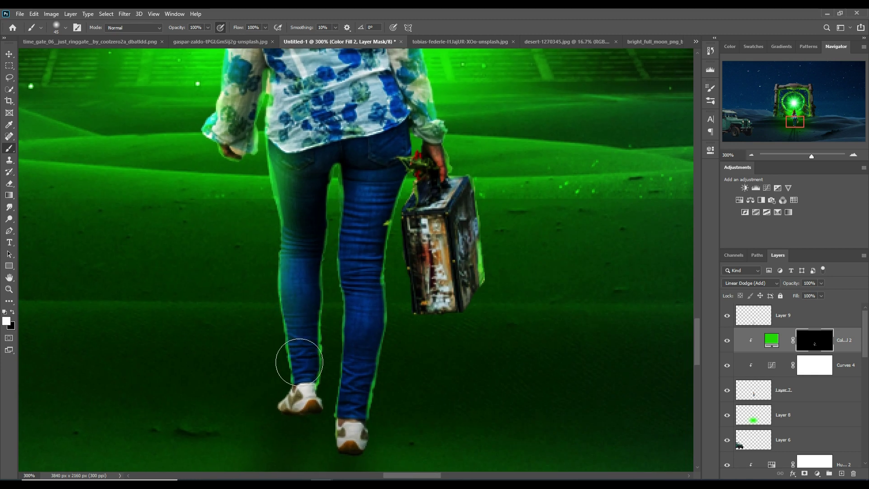
{"action": "mouse_move", "coordinate": [385, 208]}
{"action": "left_mouse_down"}
{"action": "mouse_move", "coordinate": [424, 253]}
{"action": "mouse_move", "coordinate": [414, 323]}
{"action": "mouse_move", "coordinate": [422, 430]}
{"action": "mouse_move", "coordinate": [415, 414]}
{"action": "left_mouse_up"}
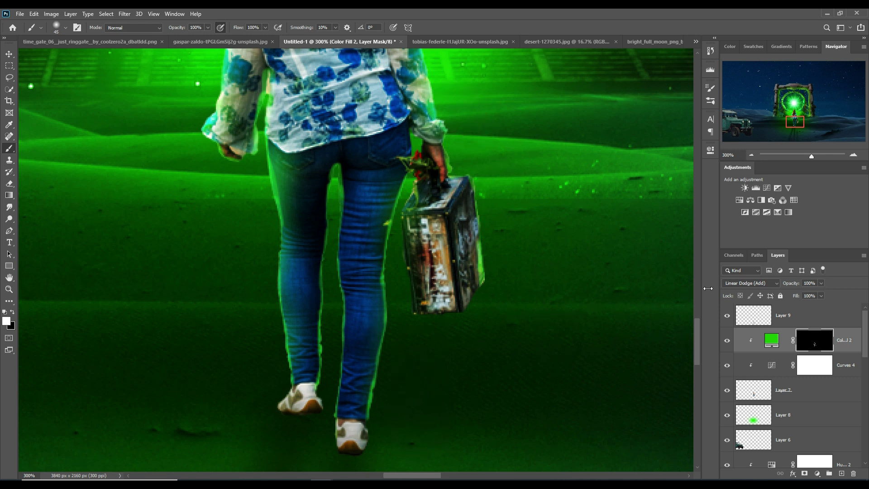
Add a new layer clipped to Layer 7 and paint the shoes and soles dark.
{"action": "left_click", "coordinate": [824, 392]}
{"action": "left_click", "coordinate": [842, 474]}
{"action": "key", "text": "ctrl+alt+g"}
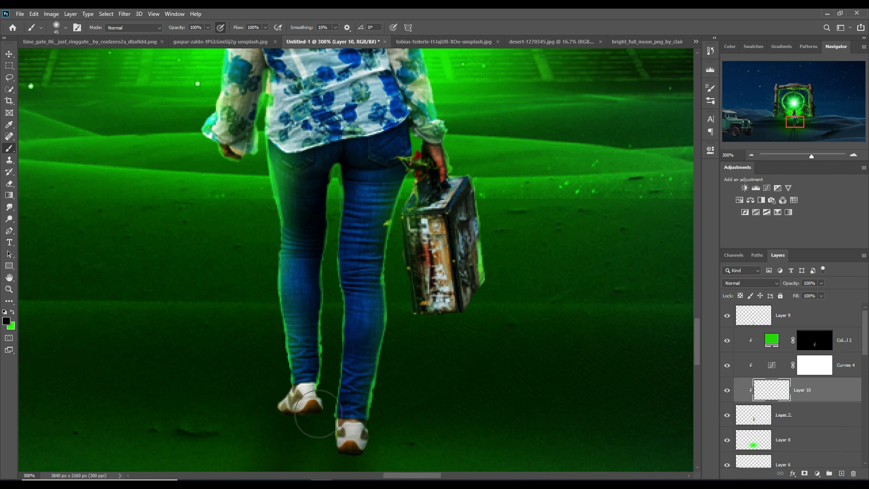
{"action": "mouse_move", "coordinate": [335, 450]}
{"action": "left_mouse_down"}
{"action": "mouse_move", "coordinate": [397, 480]}
{"action": "mouse_move", "coordinate": [331, 474]}
{"action": "left_mouse_up"}
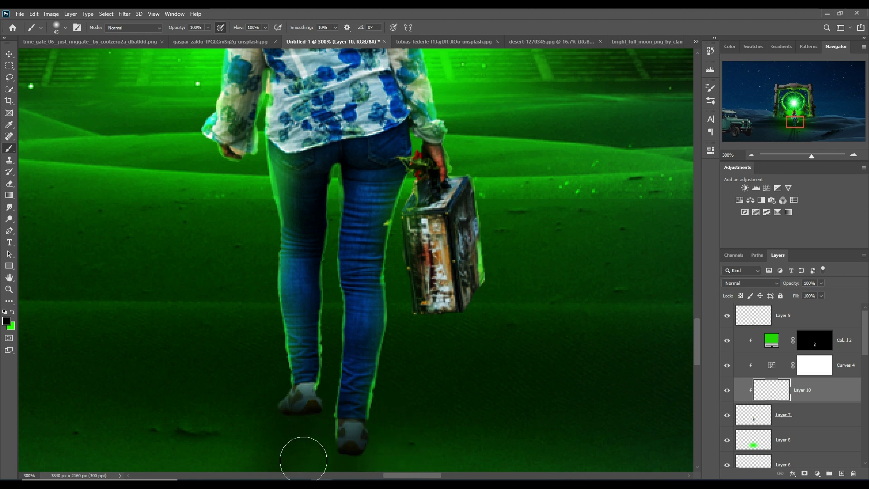
{"action": "scroll", "coordinate": [414, 349], "scroll_direction": "down", "scroll_amount": 2}
{"action": "scroll", "coordinate": [413, 349], "scroll_direction": "down", "scroll_amount": 3}
On Layer 7 with a 15 px brush, paint dark shadows trailing from both feet across the sand.
{"action": "left_click", "coordinate": [743, 415]}
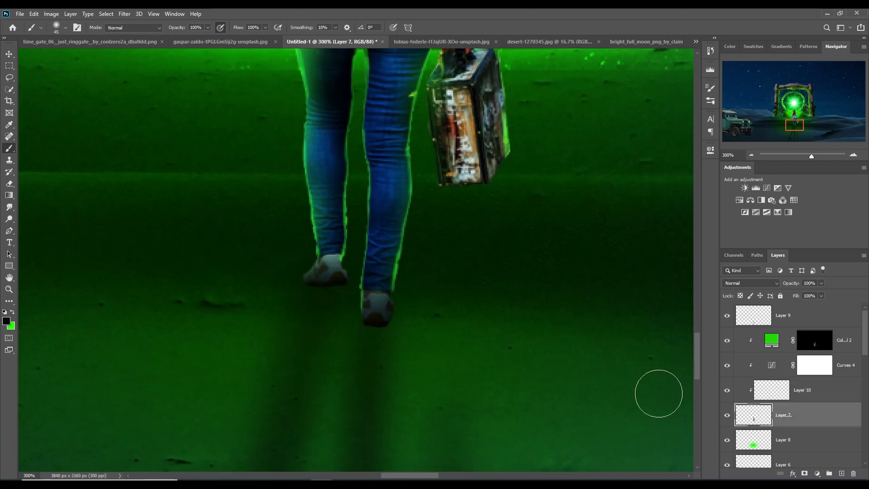
{"action": "key", "text": "bracketleft"}
{"action": "key", "text": "bracketleft"}
{"action": "key", "text": "bracketleft"}
{"action": "left_click_drag", "start_coordinate": [334, 322], "coordinate": [351, 286]}
{"action": "mouse_move", "coordinate": [313, 344]}
{"action": "left_mouse_down"}
{"action": "mouse_move", "coordinate": [324, 287]}
{"action": "mouse_move", "coordinate": [309, 406]}
{"action": "left_mouse_up"}
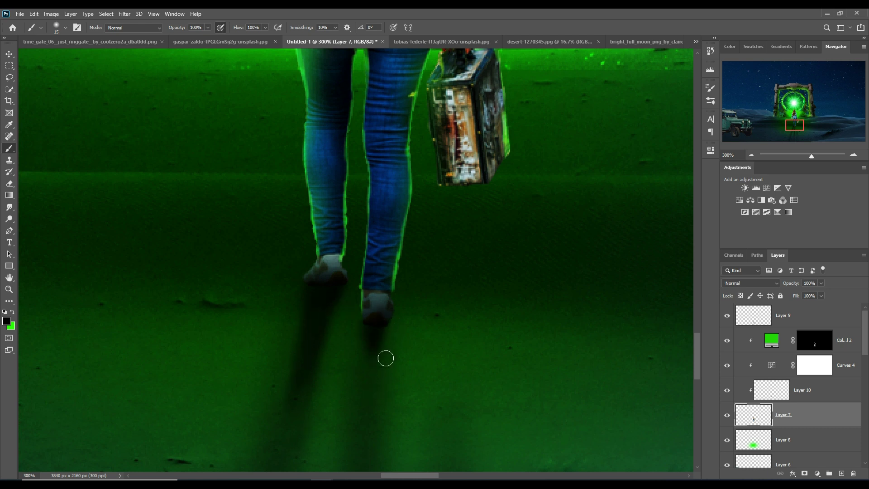
{"action": "scroll", "coordinate": [390, 306], "scroll_direction": "down", "scroll_amount": 3}
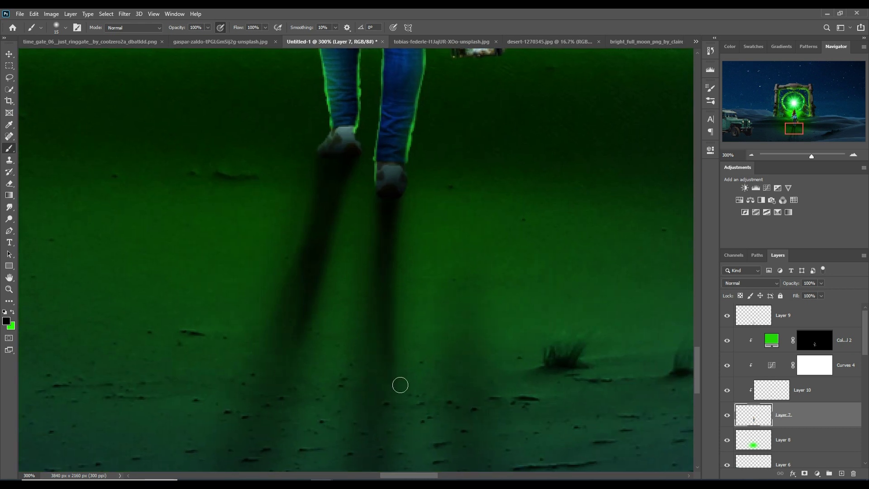
{"action": "left_click_drag", "start_coordinate": [401, 271], "coordinate": [401, 328]}
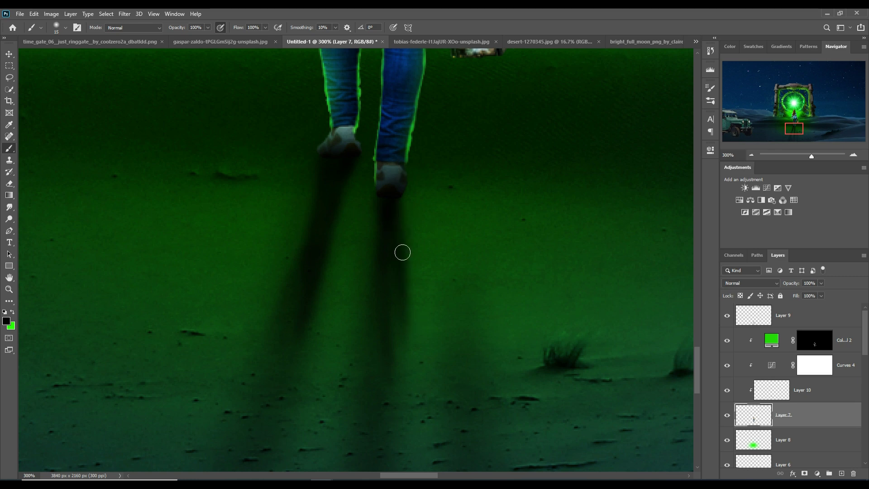
{"action": "scroll", "coordinate": [402, 355], "scroll_direction": "down", "scroll_amount": 2}
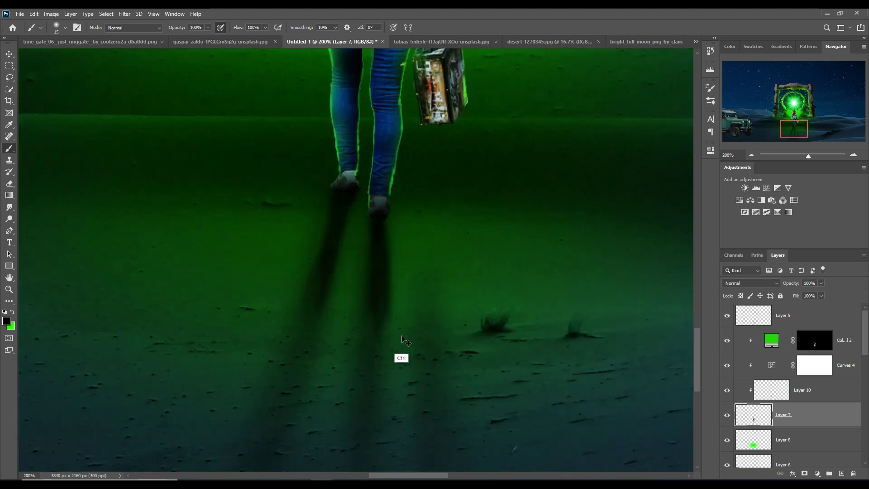
{"action": "scroll", "coordinate": [406, 338], "scroll_direction": "down", "scroll_amount": 2}
{"action": "scroll", "coordinate": [405, 339], "scroll_direction": "down", "scroll_amount": 1}
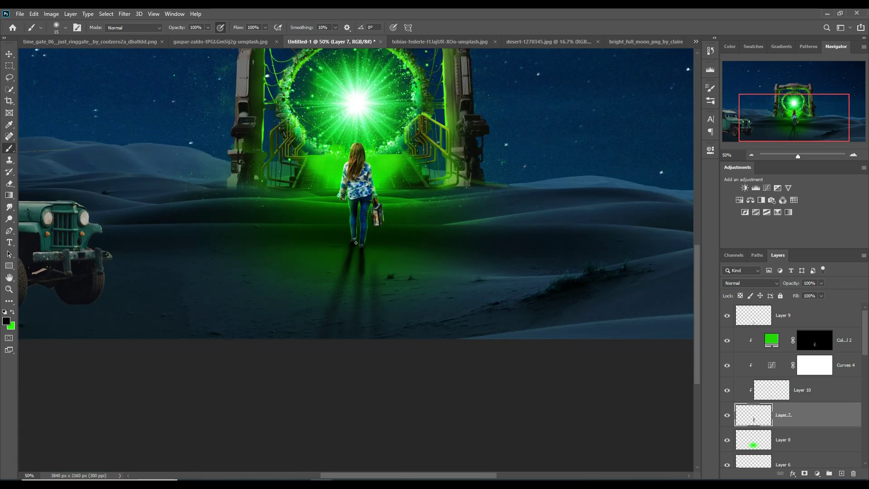
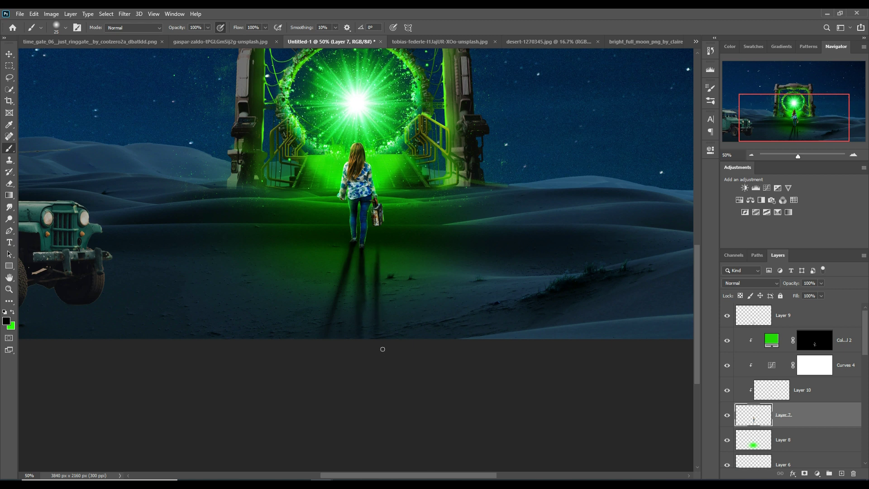
Add a Curves adjustment clipped to Layer 2, pulling the midpoint down to darken the starry sky.
{"action": "left_click", "coordinate": [8, 54]}
{"action": "key", "text": "ctrl+minus"}
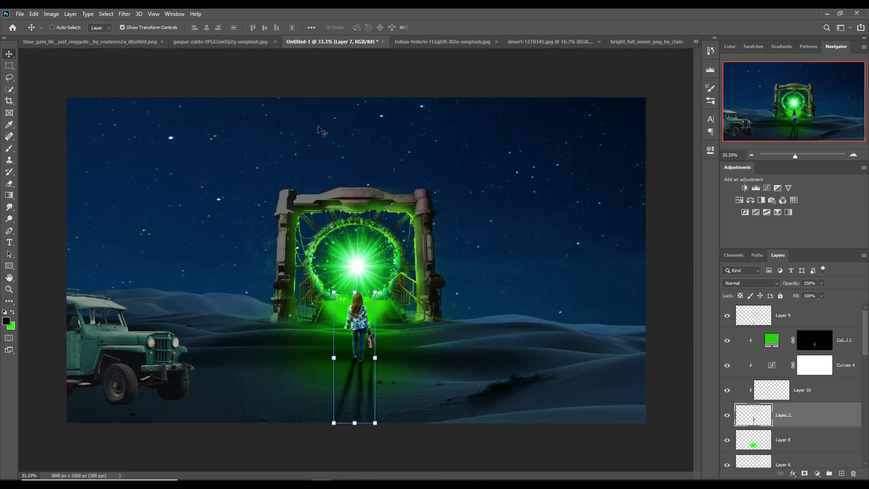
{"action": "scroll", "coordinate": [832, 441], "scroll_direction": "down", "scroll_amount": 5}
{"action": "scroll", "coordinate": [832, 392], "scroll_direction": "down", "scroll_amount": 5}
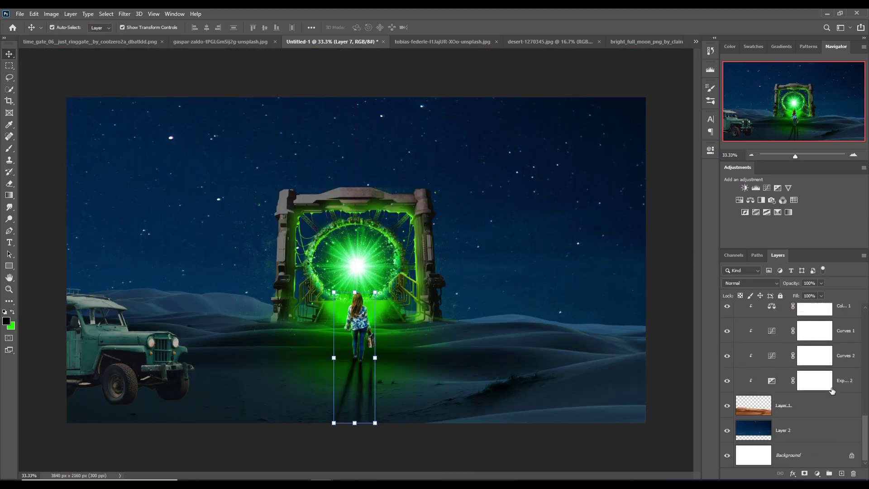
{"action": "left_click", "coordinate": [825, 435]}
{"action": "left_click", "coordinate": [823, 474]}
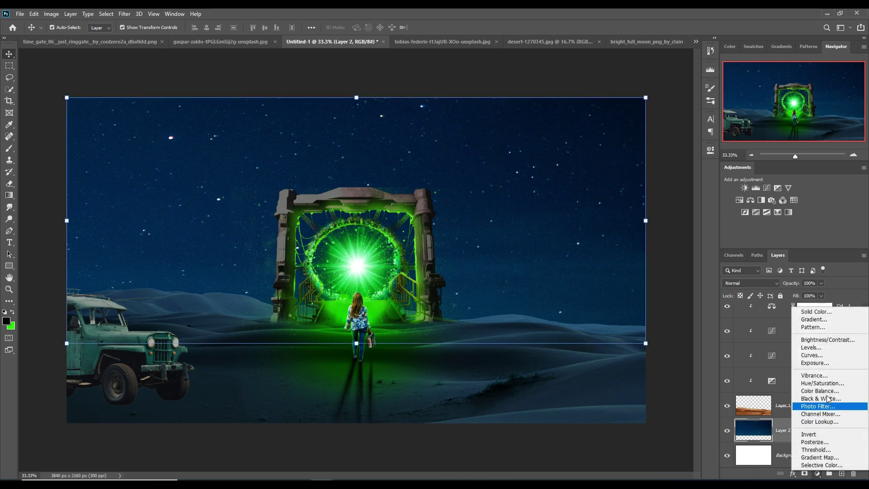
{"action": "left_click", "coordinate": [815, 352]}
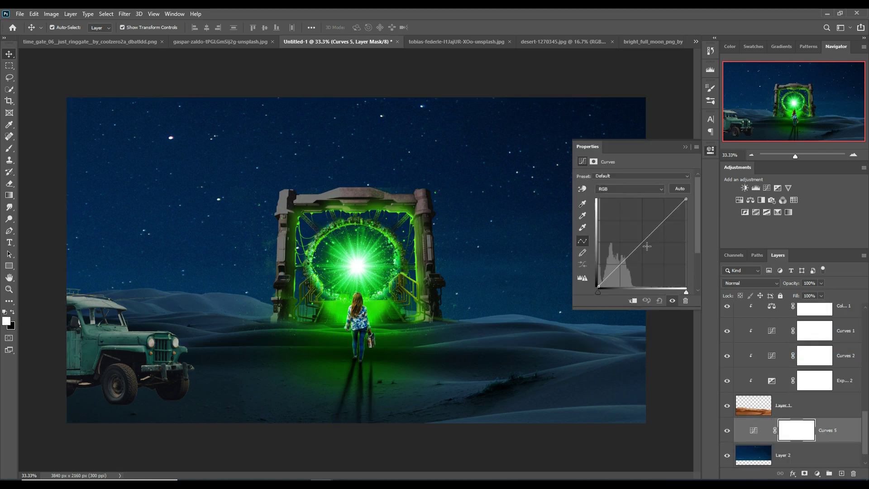
{"action": "left_click", "coordinate": [635, 301]}
{"action": "left_click_drag", "start_coordinate": [647, 249], "coordinate": [648, 247]}
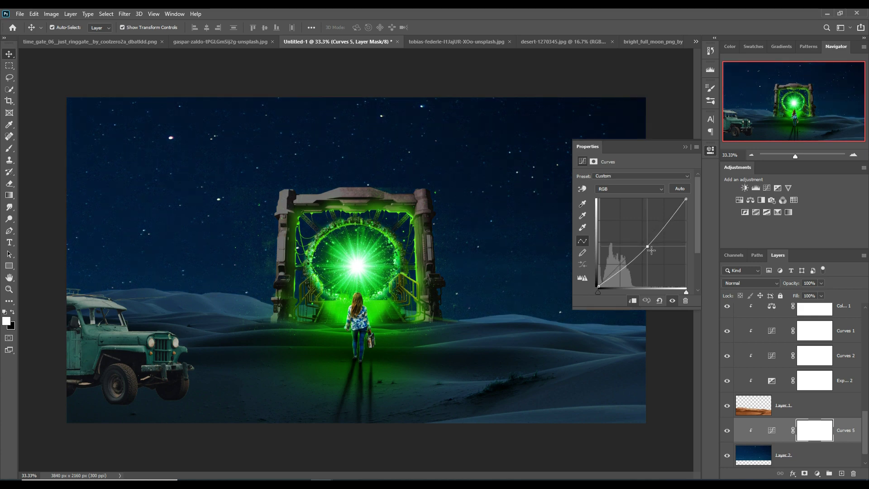
{"action": "left_click", "coordinate": [685, 148]}
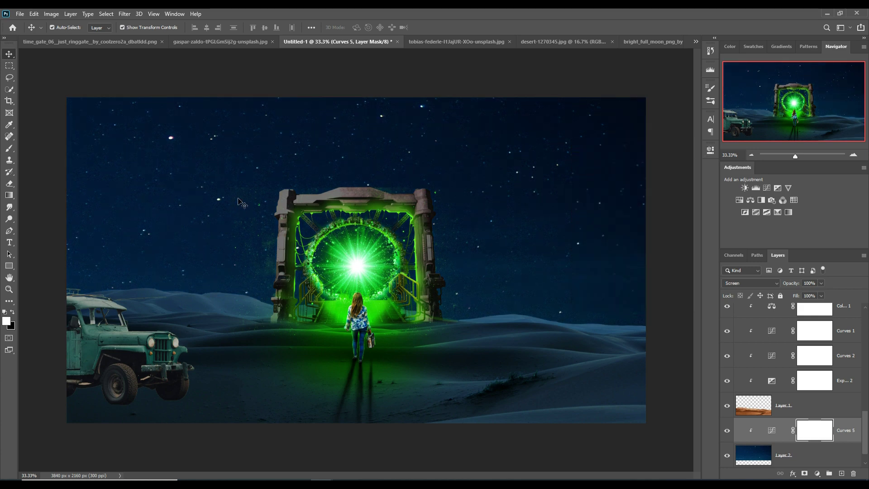
Paint black with a 500 px brush on Layer 5's mask, hiding haze left of the gate and near the ground.
{"action": "left_click", "coordinate": [809, 318]}
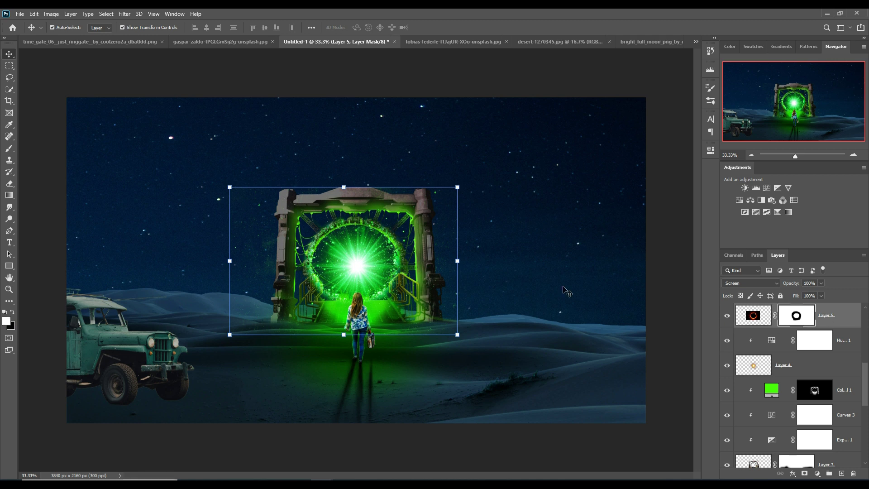
{"action": "left_click", "coordinate": [10, 149]}
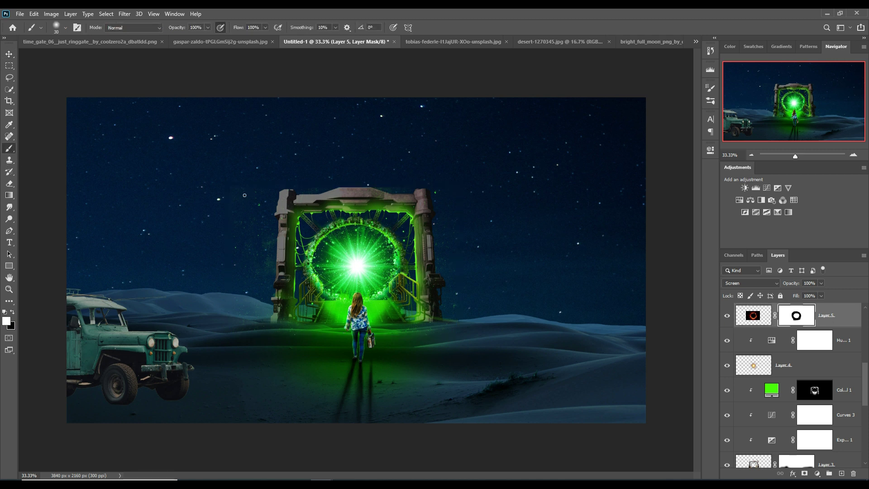
{"action": "key", "text": "bracketright"}
{"action": "key", "text": "bracketright"}
{"action": "key", "text": "bracketright"}
{"action": "key", "text": "bracketright"}
{"action": "key", "text": "bracketright"}
{"action": "key", "text": "bracketright"}
{"action": "key", "text": "bracketright"}
{"action": "key", "text": "x"}
{"action": "mouse_move", "coordinate": [276, 255]}
{"action": "left_mouse_down"}
{"action": "mouse_move", "coordinate": [277, 196]}
{"action": "mouse_move", "coordinate": [285, 207]}
{"action": "mouse_move", "coordinate": [435, 193]}
{"action": "mouse_move", "coordinate": [500, 201]}
{"action": "mouse_move", "coordinate": [485, 202]}
{"action": "left_mouse_up"}
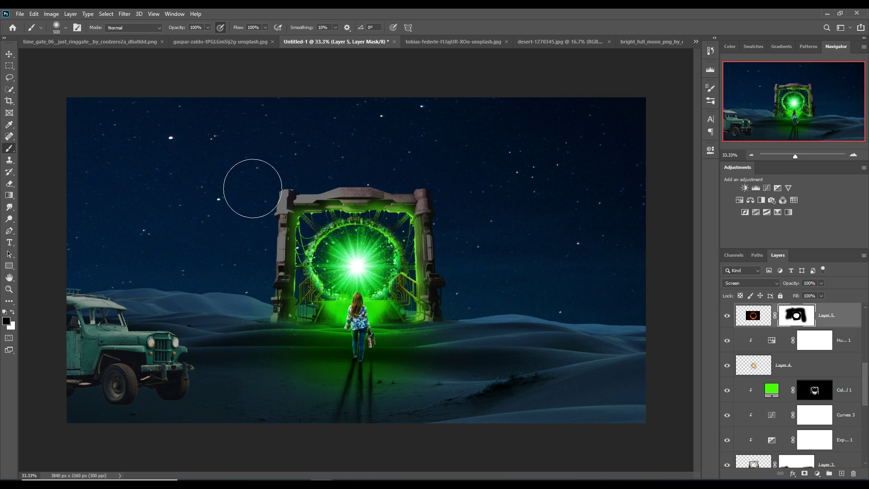
{"action": "left_click_drag", "start_coordinate": [255, 344], "coordinate": [268, 352]}
Draw a thin rectangular selection running right from the jeep's headlight and add empty Layer 11.
{"action": "left_click", "coordinate": [8, 56]}
{"action": "left_click", "coordinate": [9, 66]}
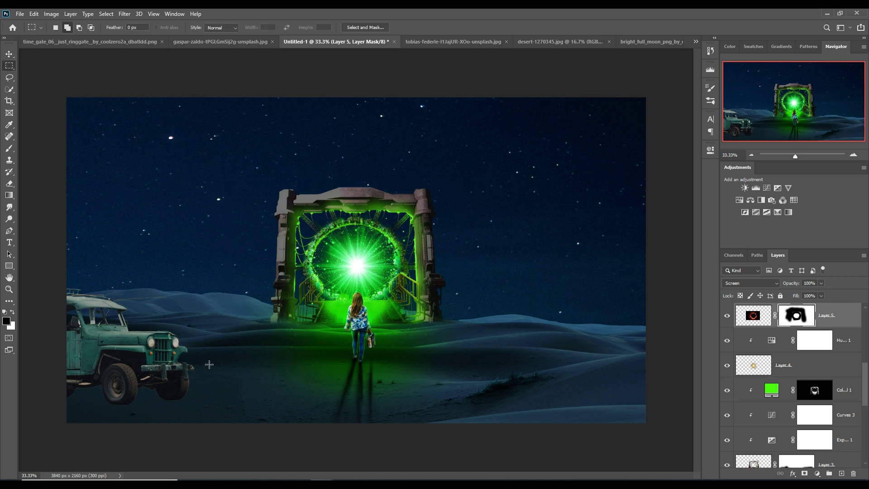
{"action": "left_click_drag", "start_coordinate": [180, 344], "coordinate": [288, 352]}
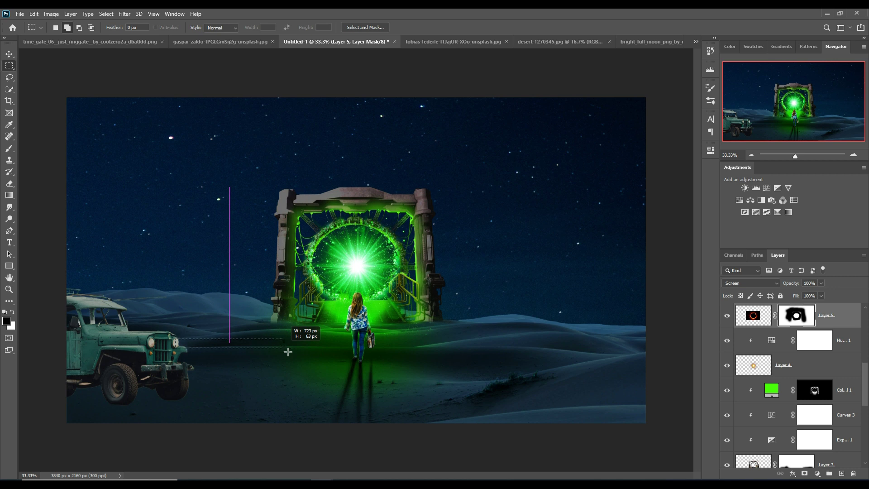
{"action": "left_click_drag", "start_coordinate": [288, 352], "coordinate": [296, 351]}
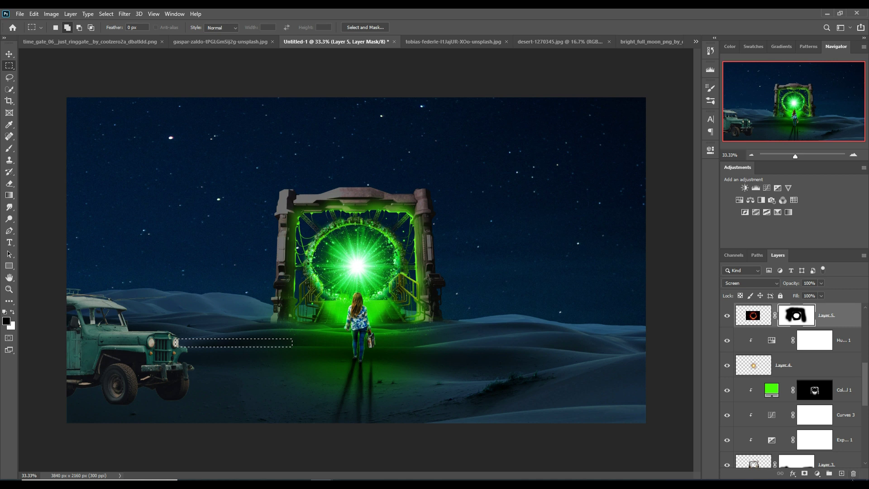
{"action": "left_click", "coordinate": [843, 474]}
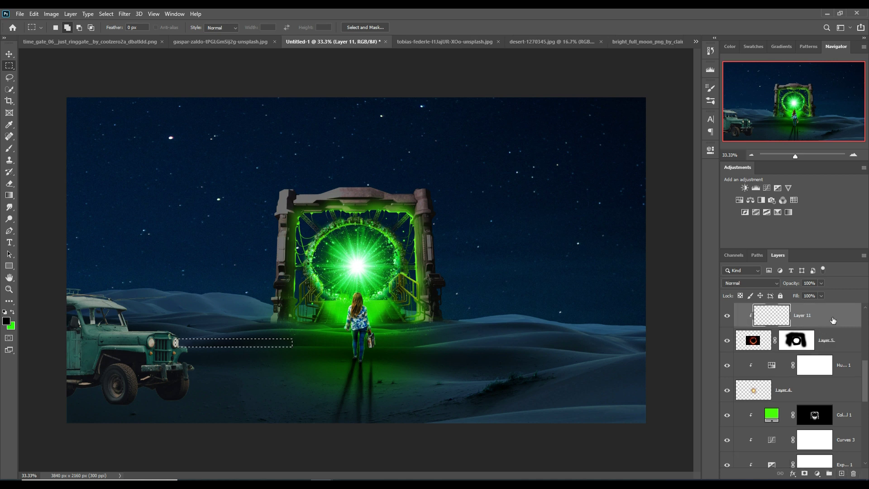
Move Layer 11 between Layer 8 and Layer 6, trying a Gradient Overlay but discarding it.
{"action": "left_click_drag", "start_coordinate": [833, 320], "coordinate": [826, 434]}
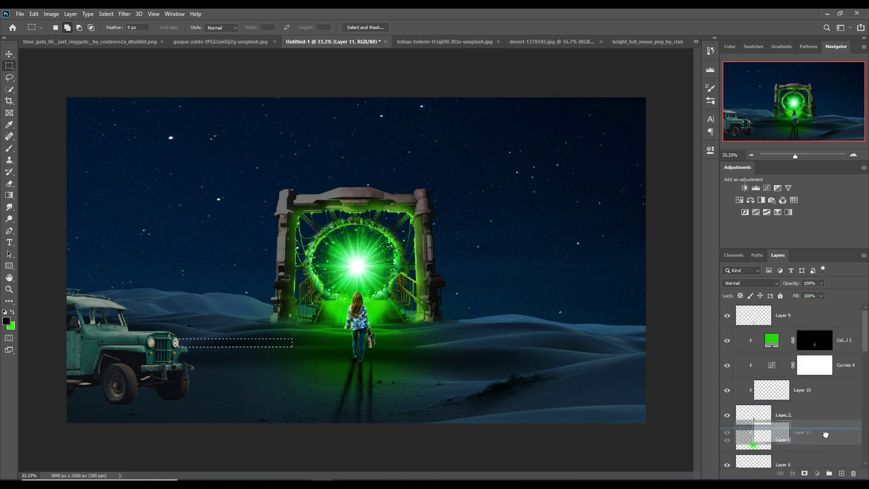
{"action": "left_click_drag", "start_coordinate": [826, 434], "coordinate": [835, 393]}
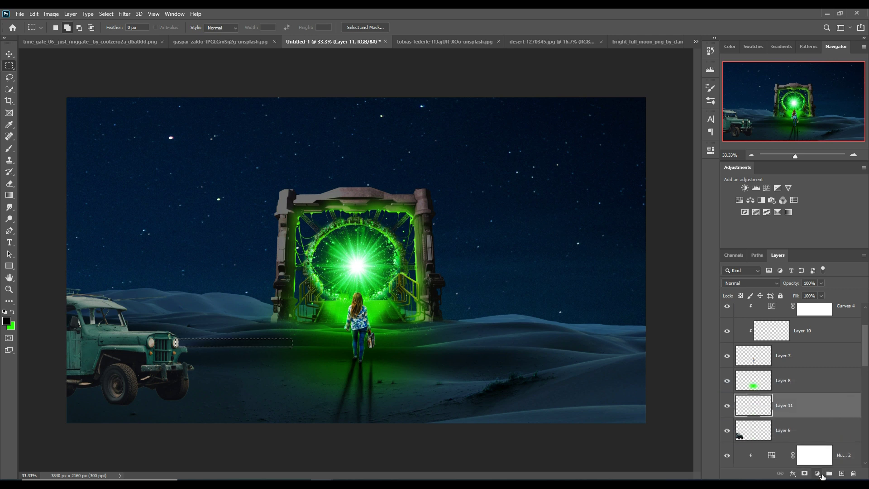
{"action": "left_click", "coordinate": [793, 473]}
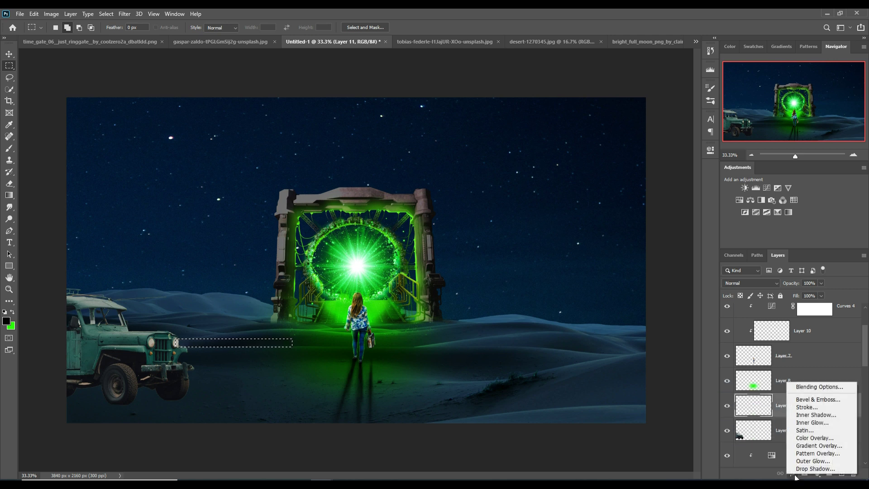
{"action": "left_click", "coordinate": [821, 445]}
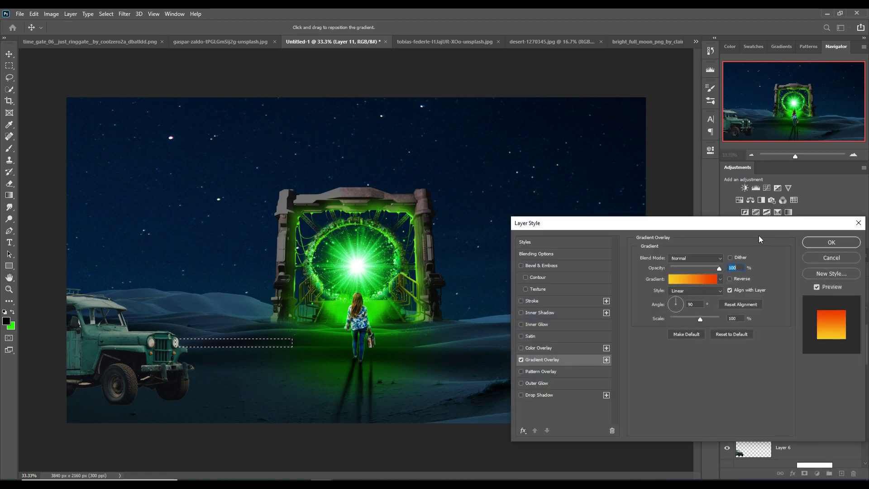
{"action": "mouse_move", "coordinate": [767, 223]}
{"action": "left_mouse_down"}
{"action": "mouse_move", "coordinate": [474, 243]}
{"action": "mouse_move", "coordinate": [588, 249]}
{"action": "left_mouse_up"}
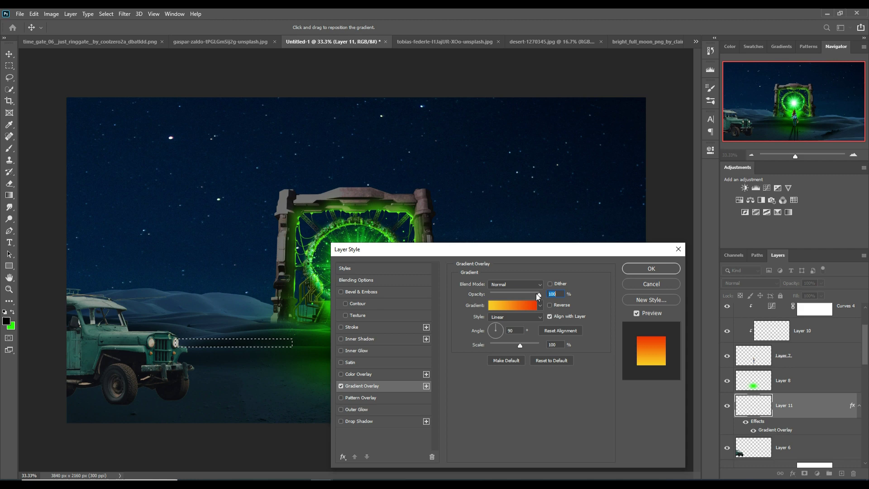
{"action": "left_click", "coordinate": [512, 307]}
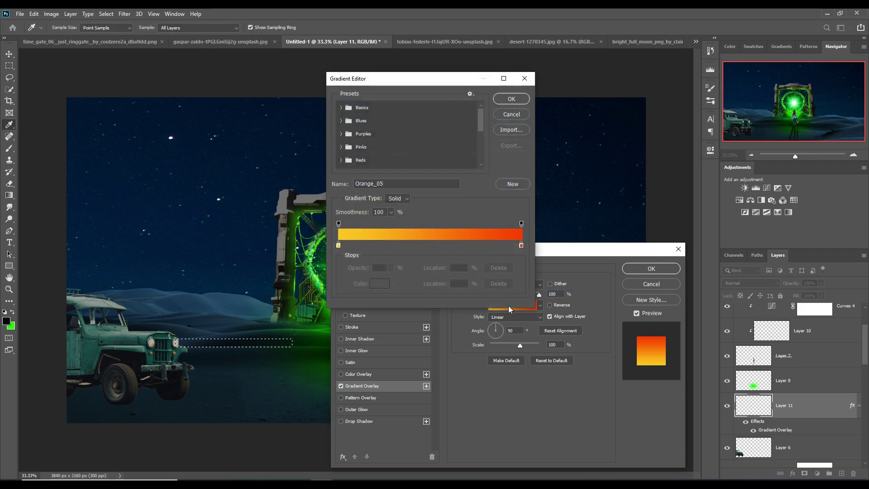
{"action": "left_click", "coordinate": [525, 79]}
{"action": "left_click", "coordinate": [678, 250]}
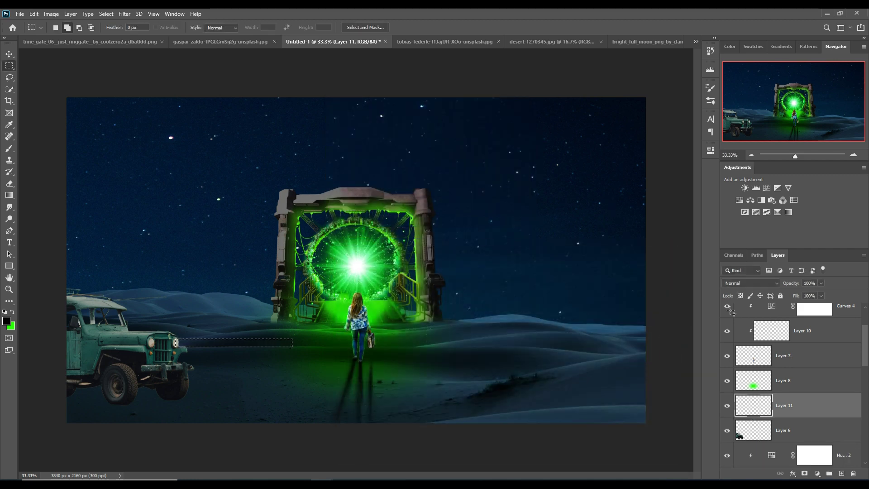
{"action": "left_click", "coordinate": [817, 473]}
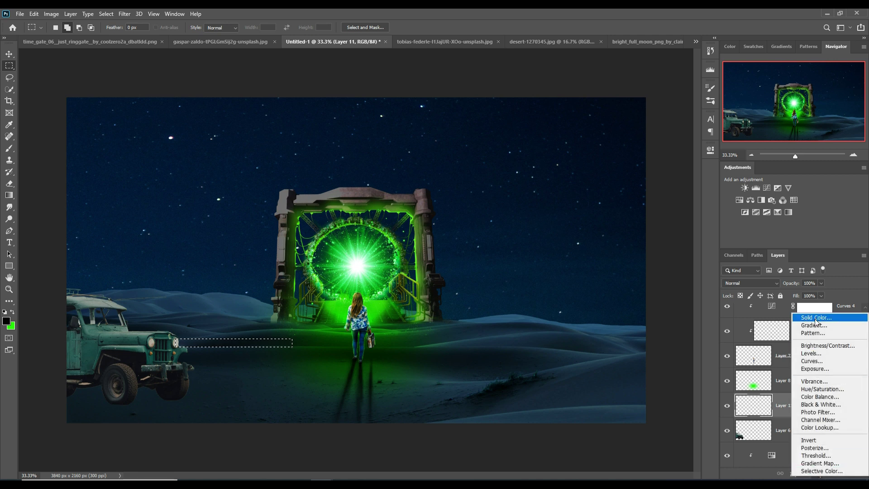
Add a Gradient Fill layer with an orange (fea802) to transparent gradient.
{"action": "left_click", "coordinate": [815, 326]}
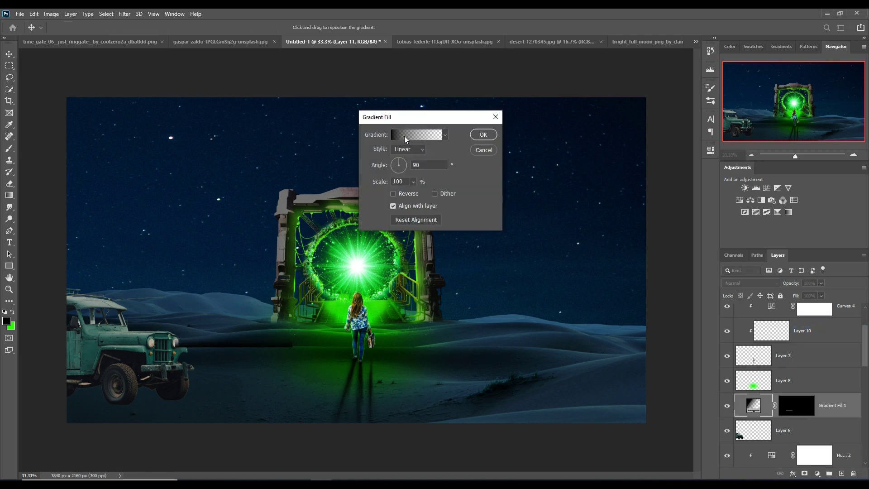
{"action": "left_click", "coordinate": [404, 136]}
{"action": "left_click", "coordinate": [522, 224]}
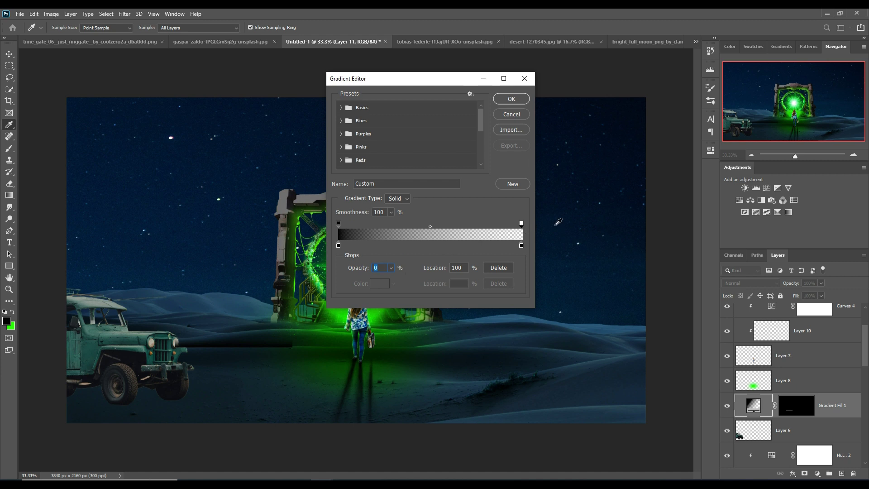
{"action": "left_click", "coordinate": [339, 246]}
{"action": "left_click", "coordinate": [380, 286]}
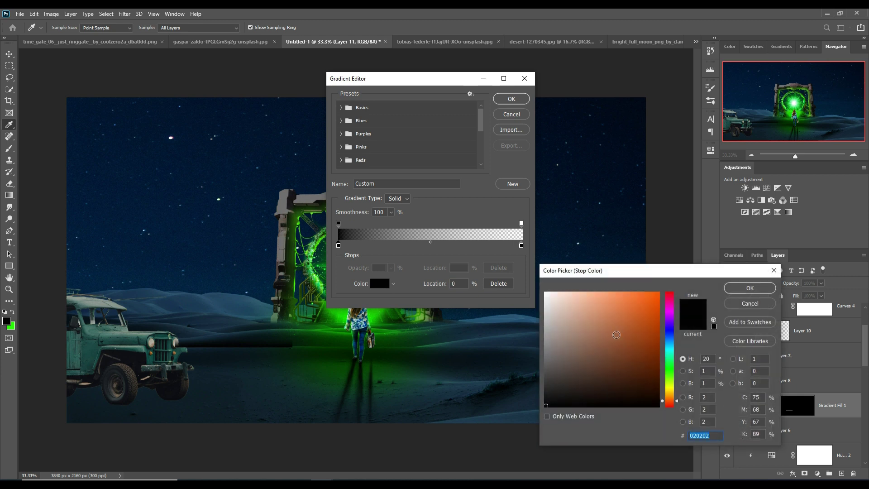
{"action": "left_click_drag", "start_coordinate": [671, 397], "coordinate": [673, 391]}
{"action": "left_click", "coordinate": [660, 294]}
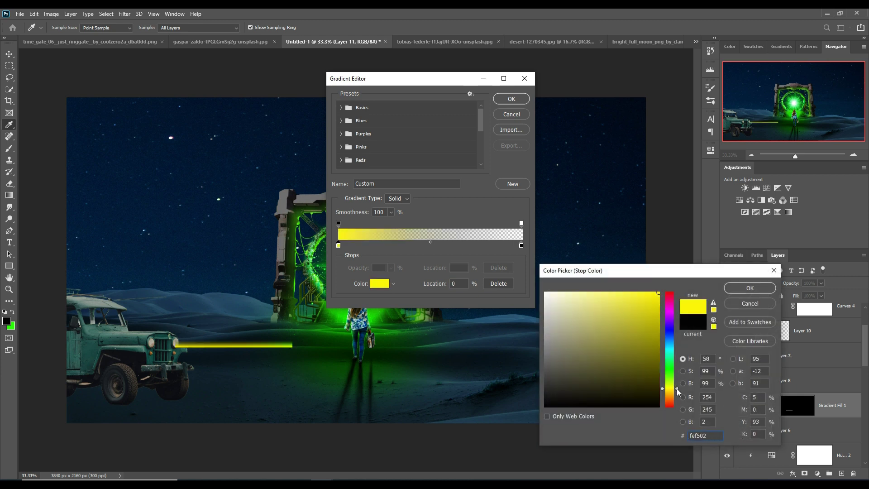
{"action": "left_click_drag", "start_coordinate": [675, 389], "coordinate": [678, 397]}
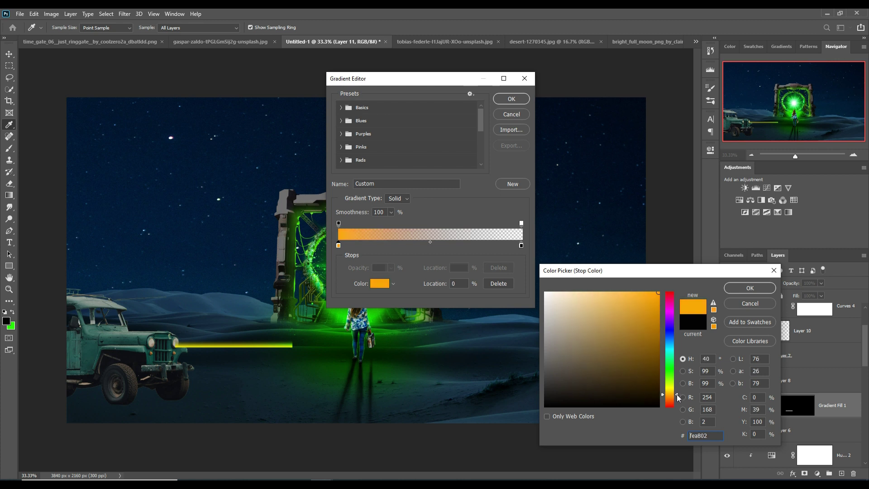
{"action": "left_click", "coordinate": [522, 226]}
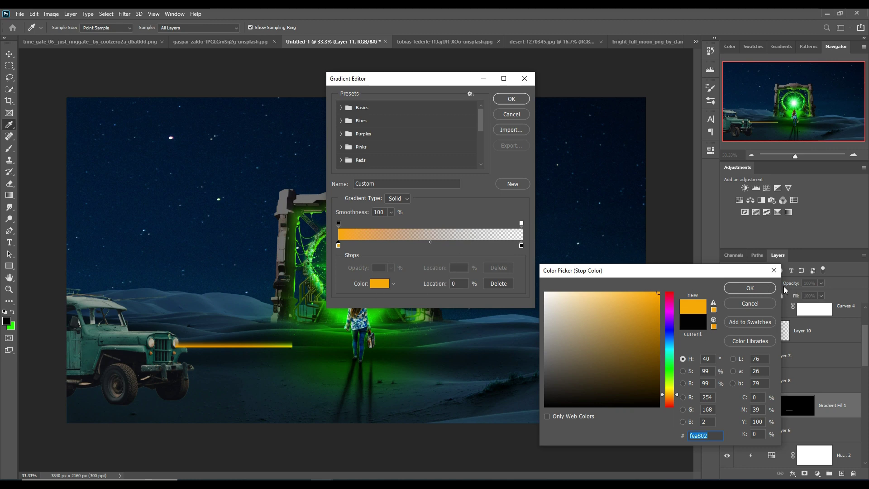
{"action": "left_click", "coordinate": [743, 289]}
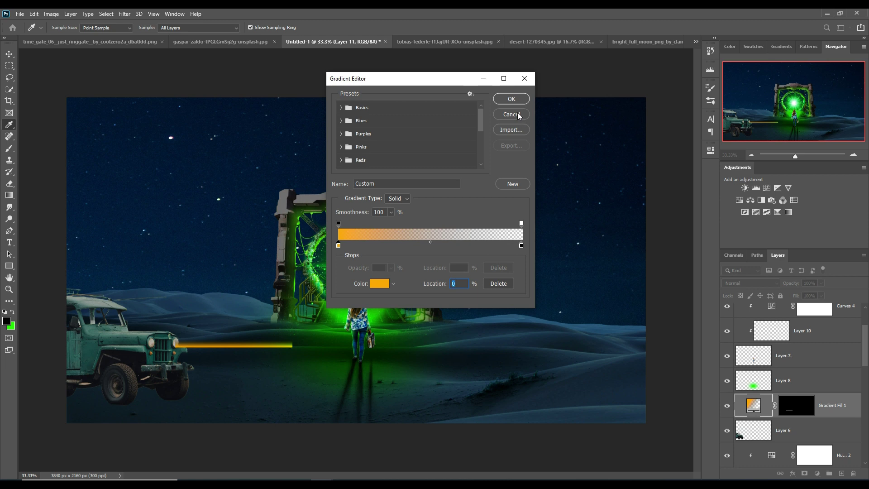
{"action": "left_click", "coordinate": [511, 99]}
Set the gradient fill angle to about 3.21° and apply it.
{"action": "left_click", "coordinate": [407, 161]}
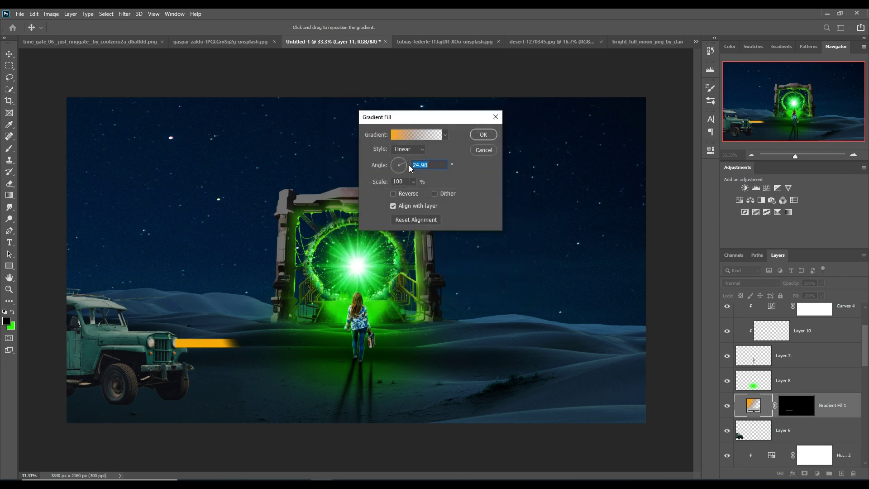
{"action": "left_click", "coordinate": [407, 165]}
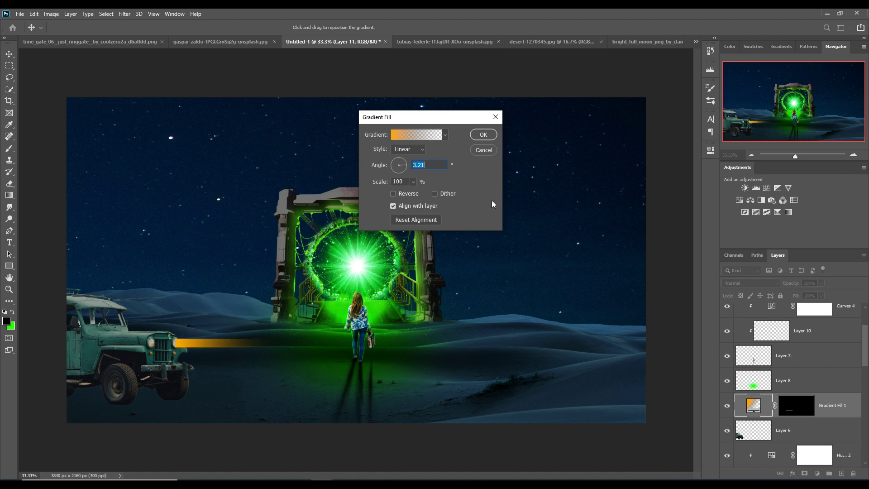
{"action": "left_click", "coordinate": [490, 137]}
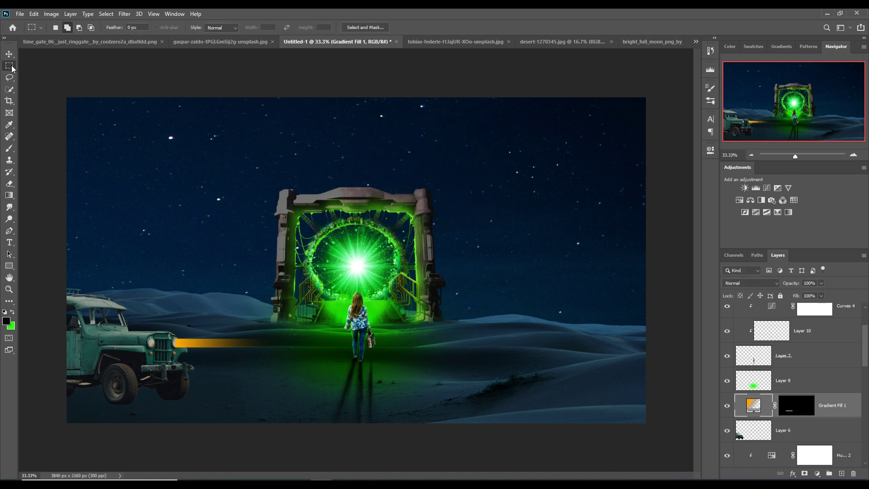
Distort the beam's far corners into a wide cone reaching toward the girl, then commit.
{"action": "key", "text": "ctrl"}
{"action": "left_click_drag", "start_coordinate": [294, 343], "coordinate": [292, 428]}
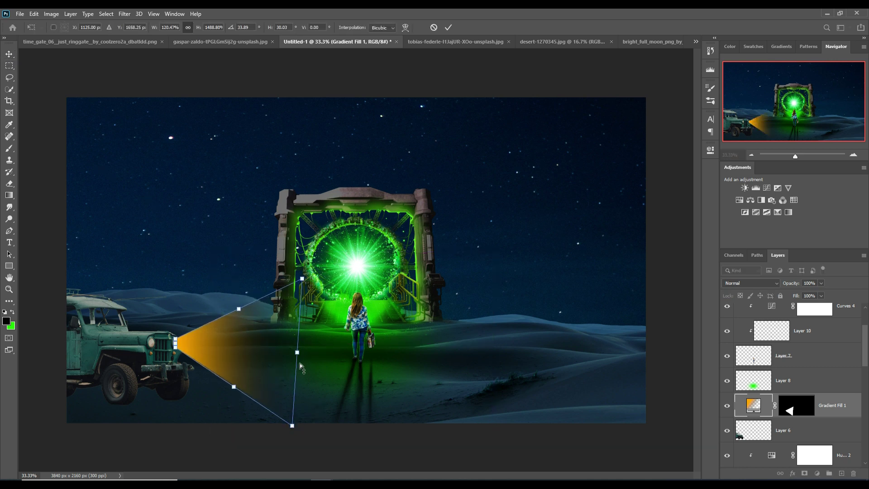
{"action": "left_click_drag", "start_coordinate": [302, 354], "coordinate": [375, 296]}
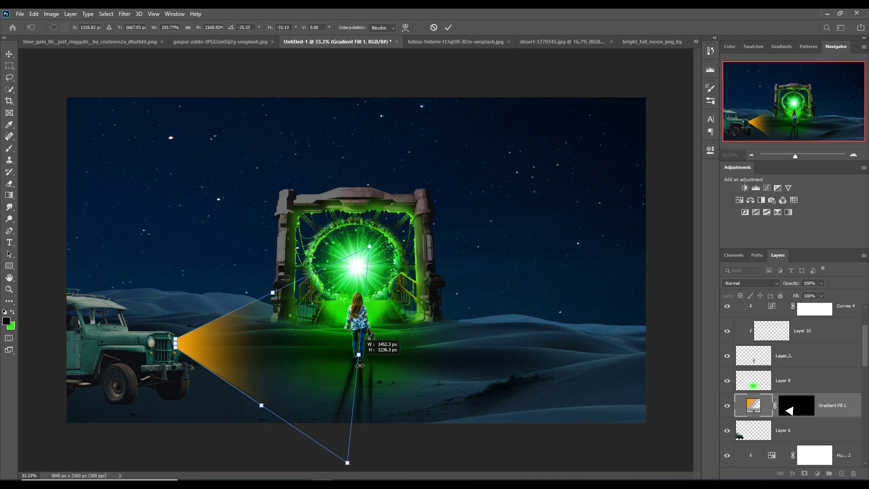
{"action": "left_click_drag", "start_coordinate": [350, 260], "coordinate": [347, 303]}
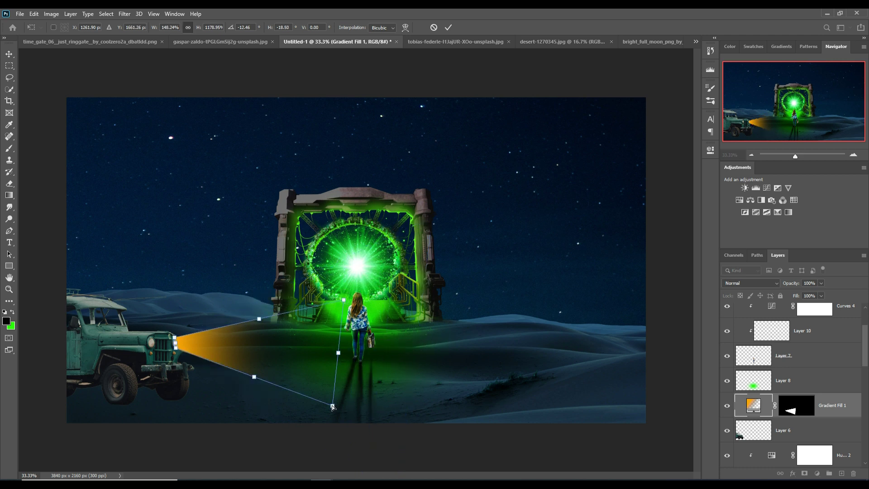
{"action": "left_click_drag", "start_coordinate": [333, 406], "coordinate": [335, 400]}
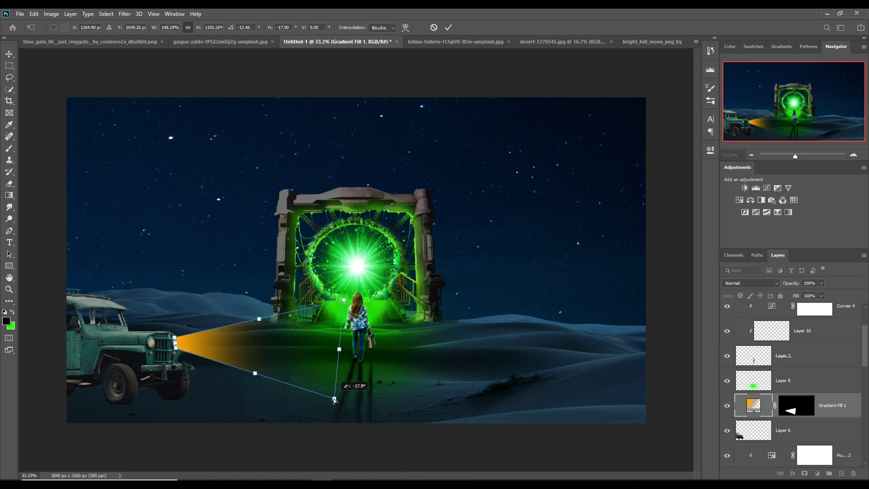
{"action": "left_click", "coordinate": [448, 27]}
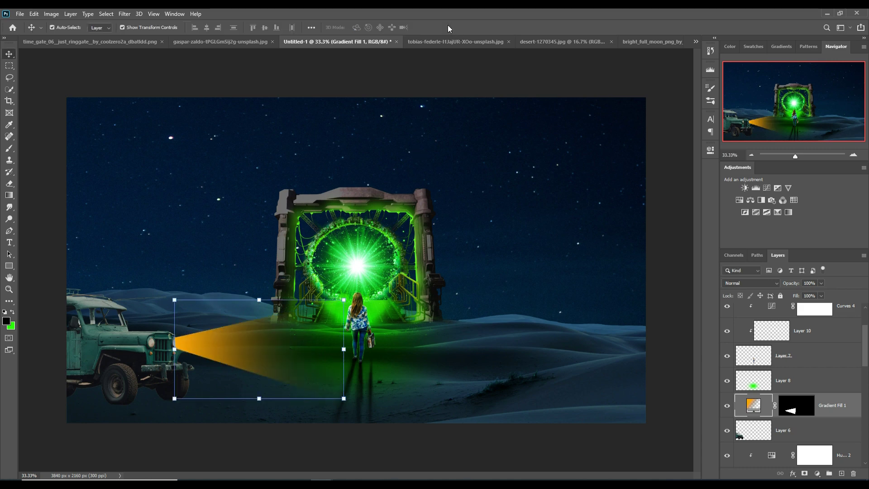
Duplicate Gradient Fill 1 and pull the copy's left corners inward for a narrower overlapping beam.
{"action": "right_click", "coordinate": [843, 409]}
{"action": "left_click", "coordinate": [765, 69]}
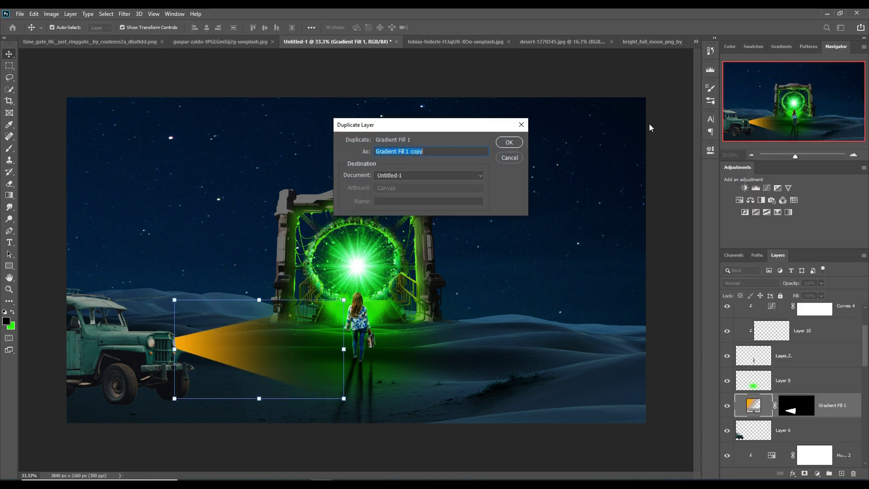
{"action": "left_click", "coordinate": [510, 142]}
{"action": "left_click_drag", "start_coordinate": [238, 338], "coordinate": [213, 339]}
{"action": "key", "text": "ctrl+plus"}
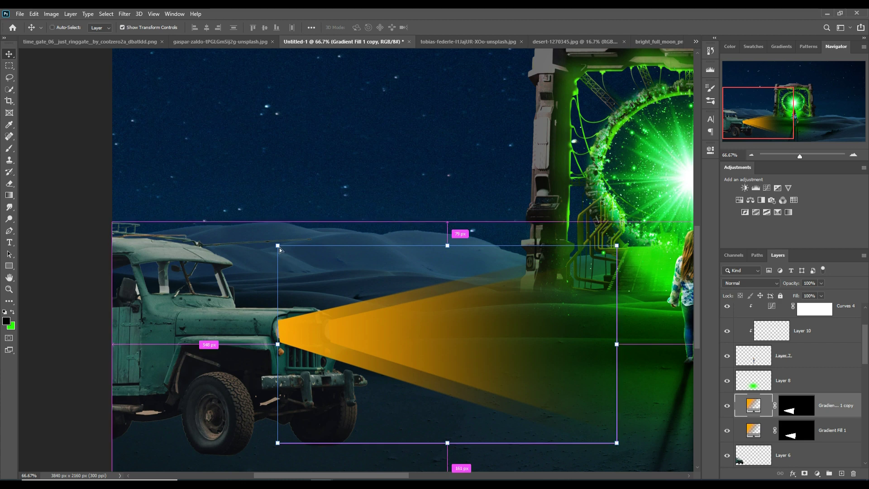
{"action": "left_click_drag", "start_coordinate": [278, 245], "coordinate": [278, 259]}
{"action": "left_click_drag", "start_coordinate": [280, 443], "coordinate": [278, 414]}
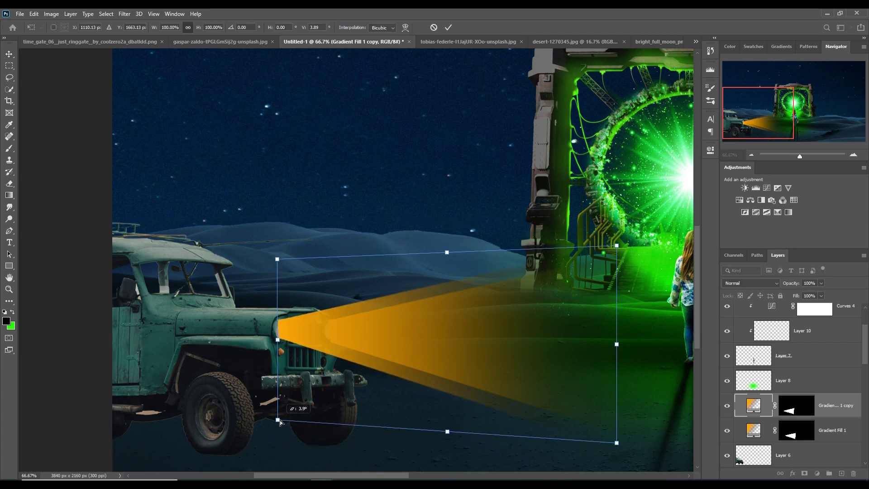
{"action": "left_click_drag", "start_coordinate": [278, 263], "coordinate": [278, 269]}
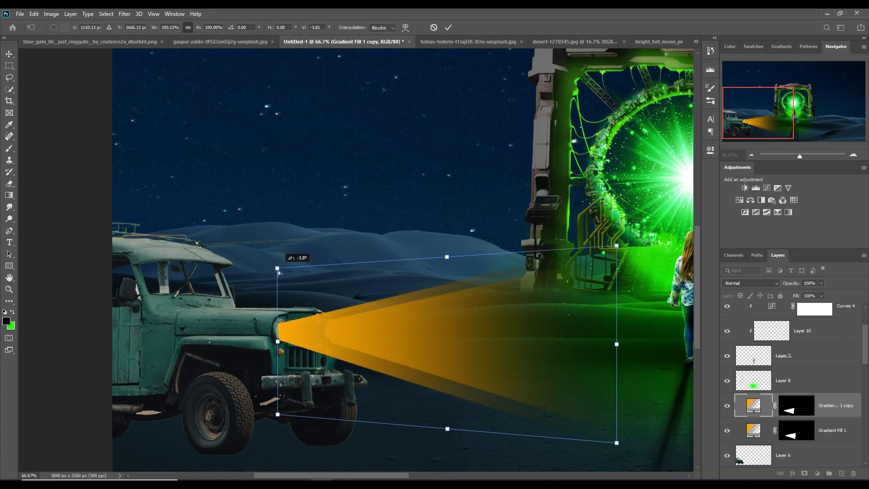
{"action": "left_click", "coordinate": [448, 27]}
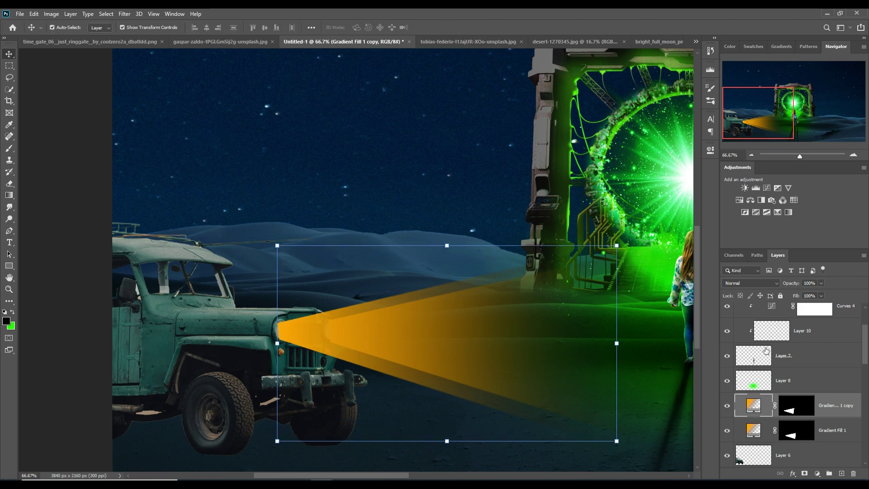
Add a new empty layer above the jeep's Layer 6.
{"action": "left_click", "coordinate": [827, 455]}
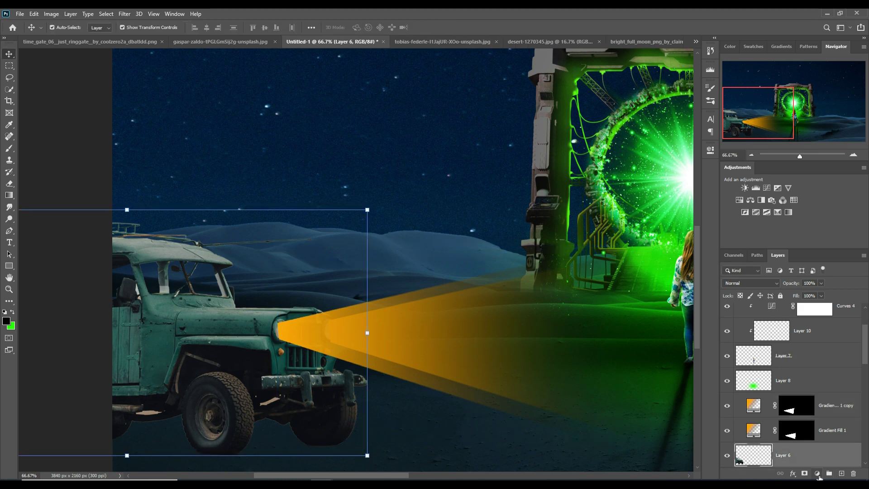
{"action": "left_click", "coordinate": [817, 474]}
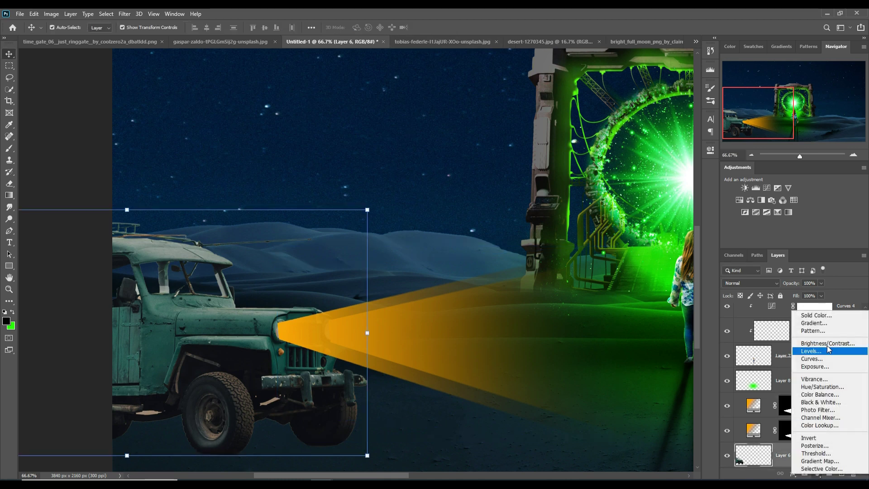
{"action": "left_click", "coordinate": [780, 459]}
{"action": "left_click", "coordinate": [842, 474]}
Clip the new empty layer to the jeep's Layer 6.
{"action": "scroll", "coordinate": [821, 457], "scroll_direction": "down", "scroll_amount": 3}
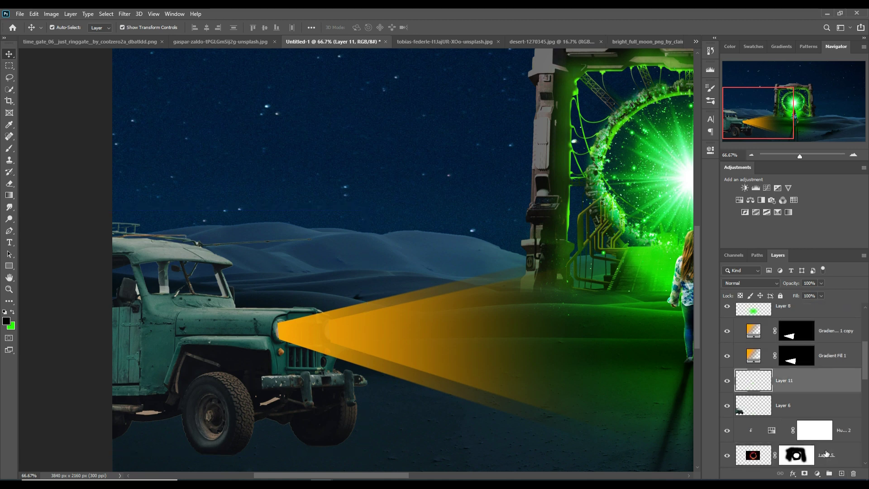
{"action": "right_click", "coordinate": [818, 380]}
{"action": "left_click", "coordinate": [725, 269]}
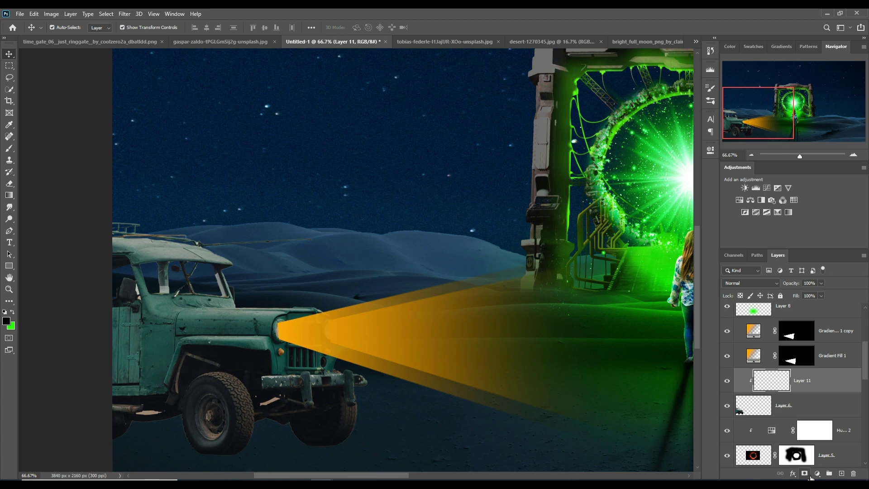
Try a colour fill, cancel it, and set the layer's blend mode to Linear Dodge (Add).
{"action": "left_click", "coordinate": [810, 476]}
{"action": "left_click", "coordinate": [821, 317]}
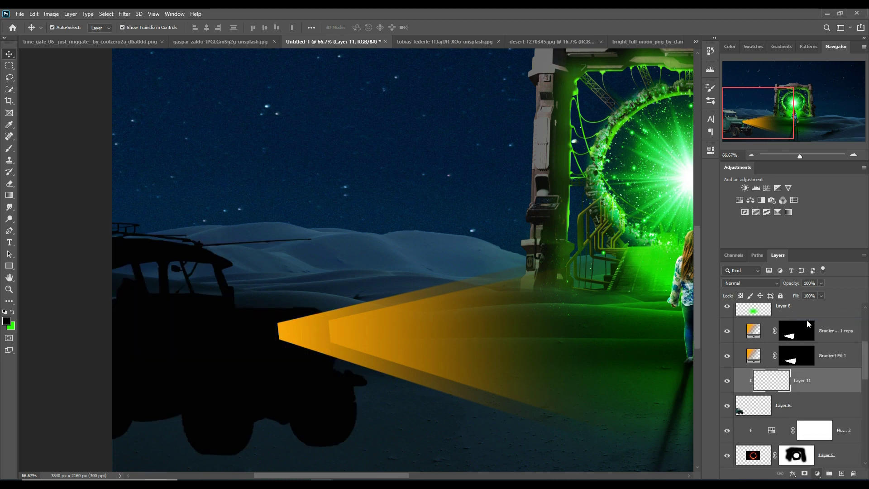
{"action": "left_click", "coordinate": [659, 295]}
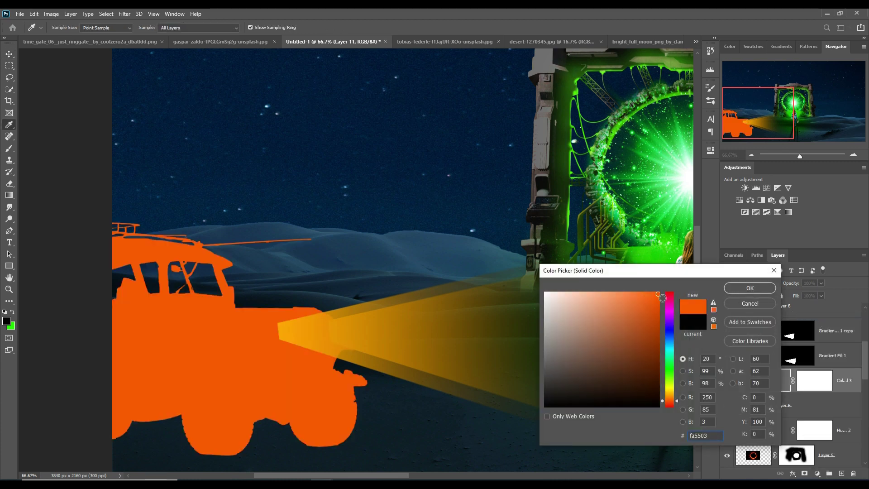
{"action": "left_click", "coordinate": [774, 271]}
{"action": "left_click", "coordinate": [769, 284]}
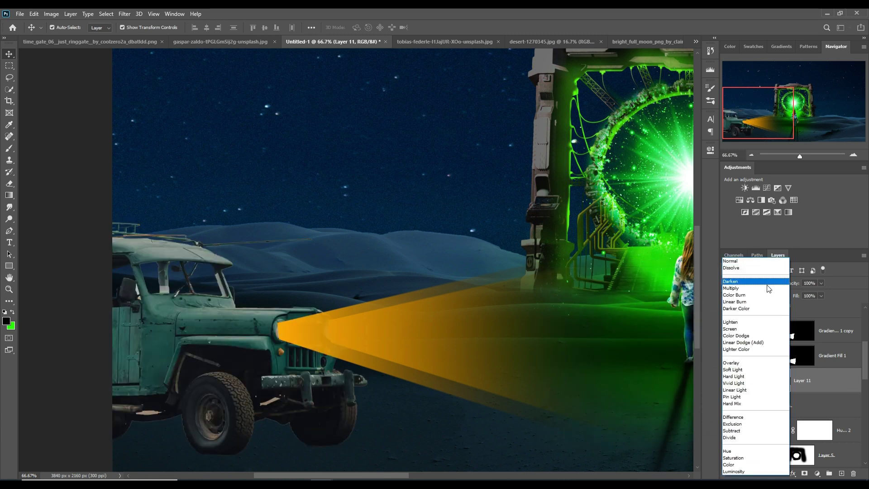
{"action": "left_click", "coordinate": [743, 342]}
Add Color Fill 3 over the jeep in deep orange (fc6500).
{"action": "left_click", "coordinate": [818, 474]}
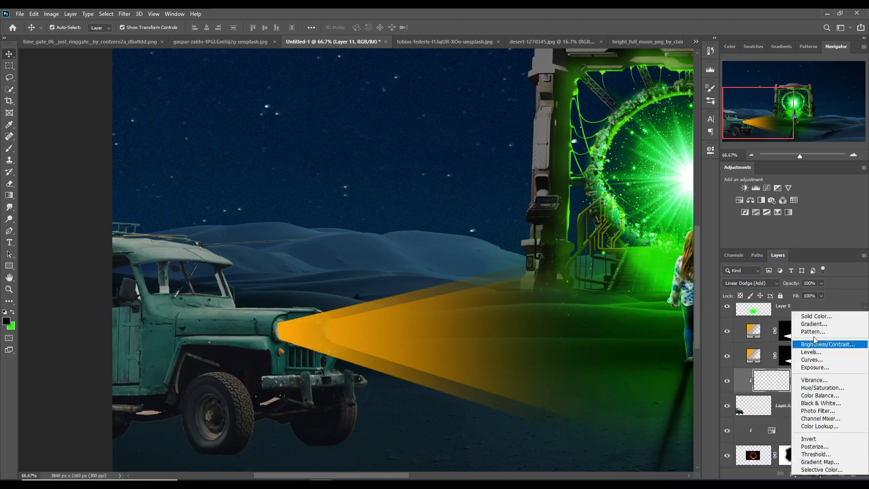
{"action": "left_click", "coordinate": [811, 319]}
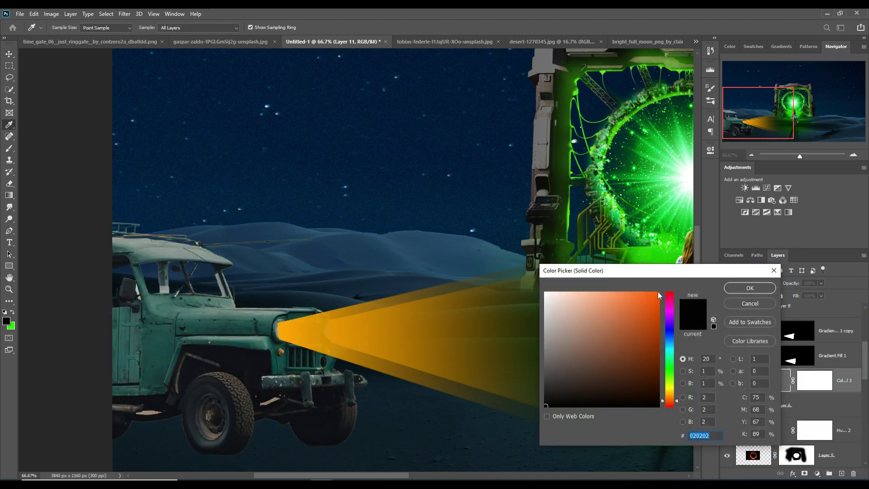
{"action": "left_click", "coordinate": [659, 294]}
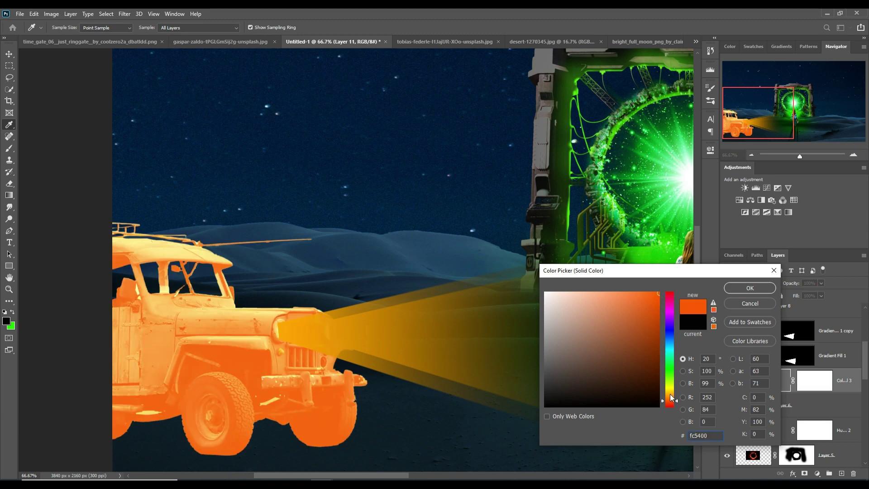
{"action": "left_click_drag", "start_coordinate": [672, 399], "coordinate": [671, 395]}
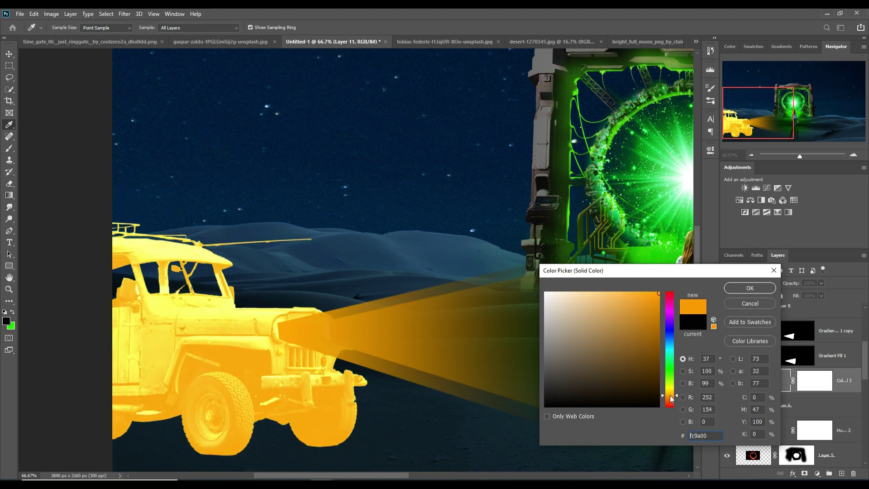
{"action": "left_click_drag", "start_coordinate": [670, 395], "coordinate": [671, 401]}
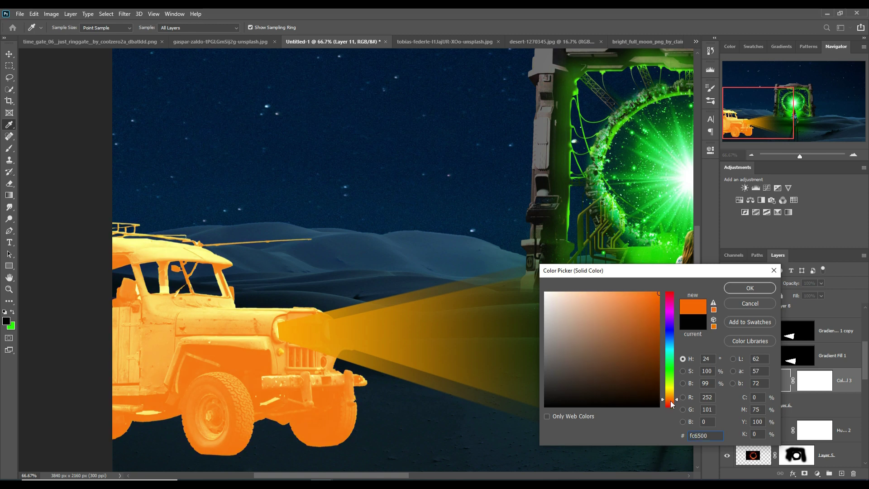
{"action": "left_click", "coordinate": [754, 287]}
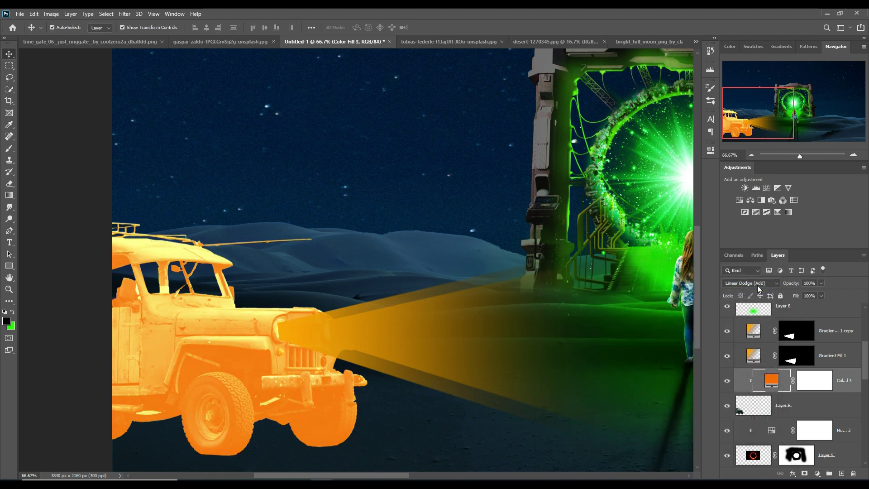
Invert Color Fill 3's mask and paint white to reveal an orange glow on the headlight.
{"action": "left_click", "coordinate": [813, 385]}
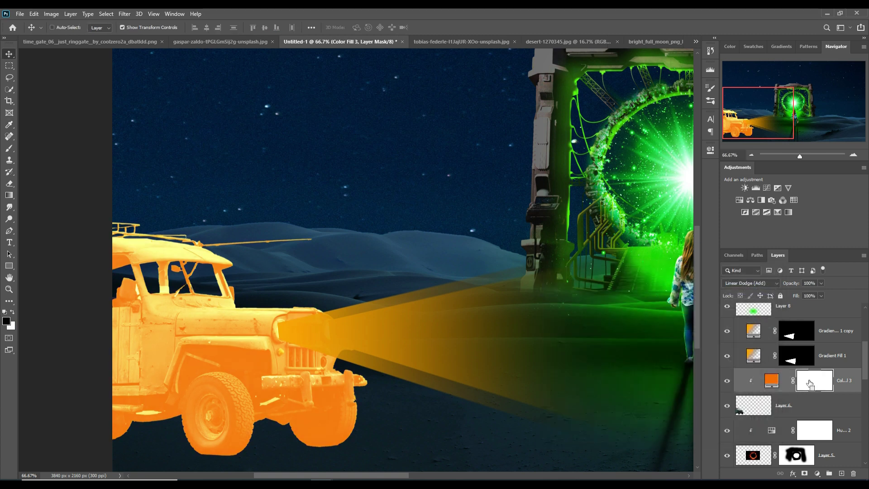
{"action": "key", "text": "ctrl+i"}
{"action": "left_click", "coordinate": [9, 148]}
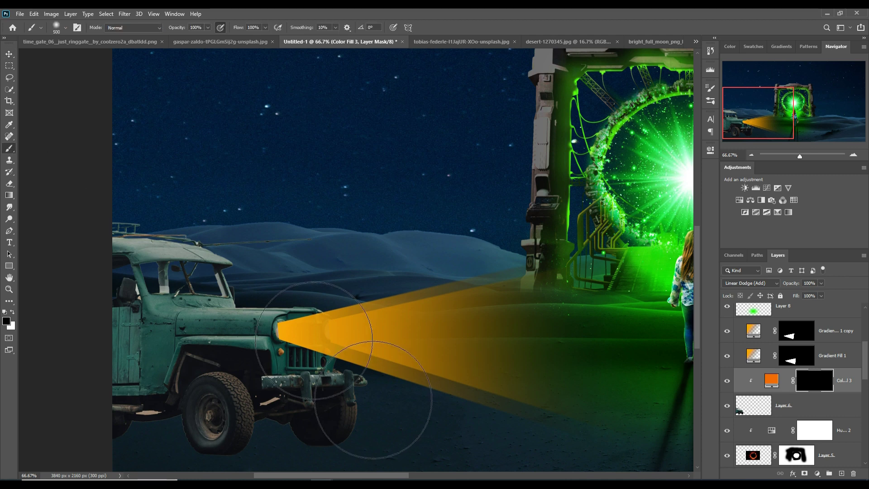
{"action": "key", "text": "bracketleft"}
{"action": "key", "text": "bracketleft"}
{"action": "key", "text": "bracketleft"}
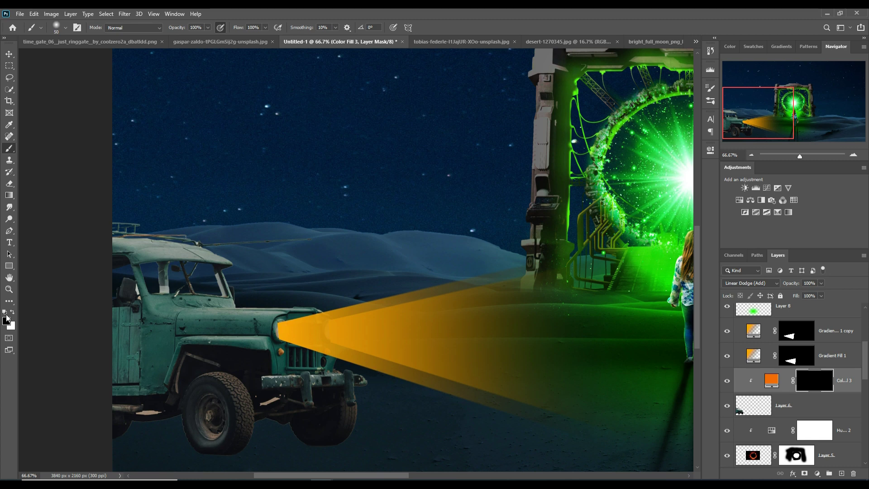
{"action": "left_click", "coordinate": [13, 312]}
{"action": "left_click_drag", "start_coordinate": [276, 328], "coordinate": [287, 339]}
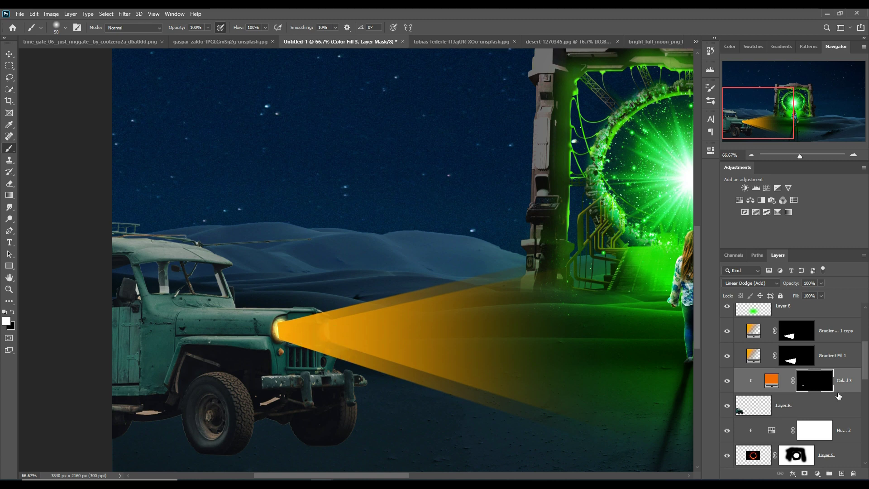
Paint black on the beam copy's mask to trim it around the headlight.
{"action": "left_click", "coordinate": [793, 360]}
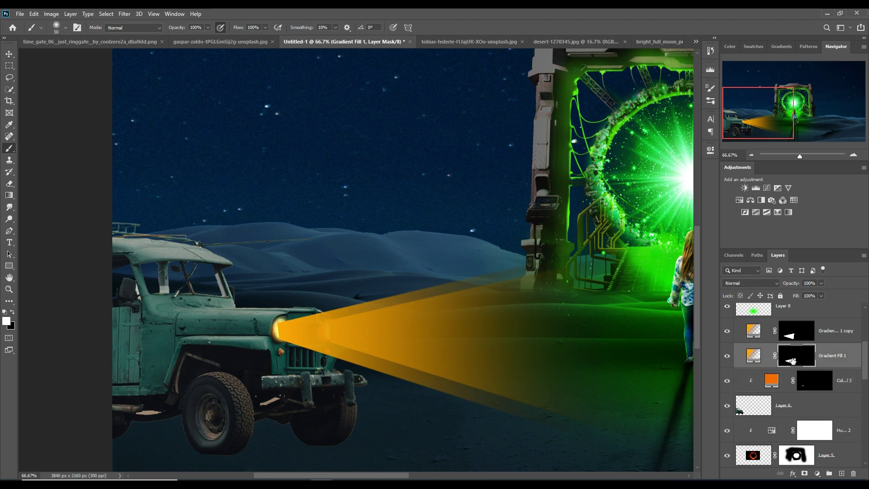
{"action": "left_click", "coordinate": [728, 331]}
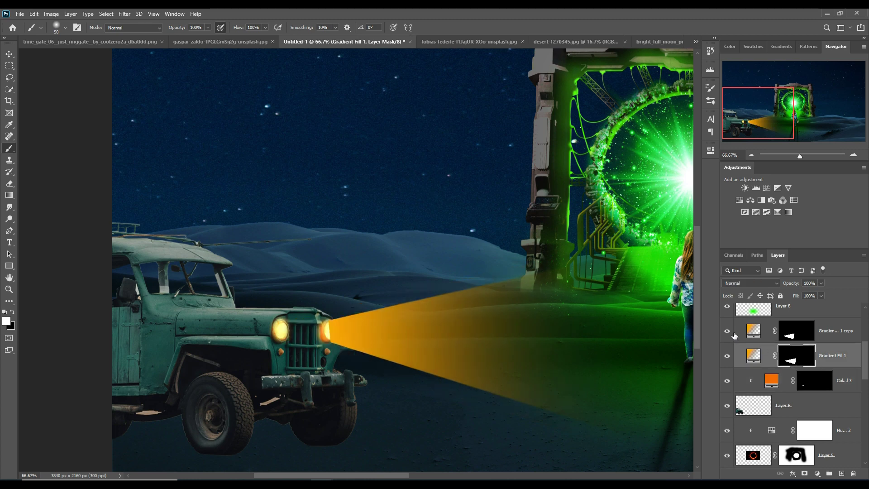
{"action": "left_click", "coordinate": [797, 330]}
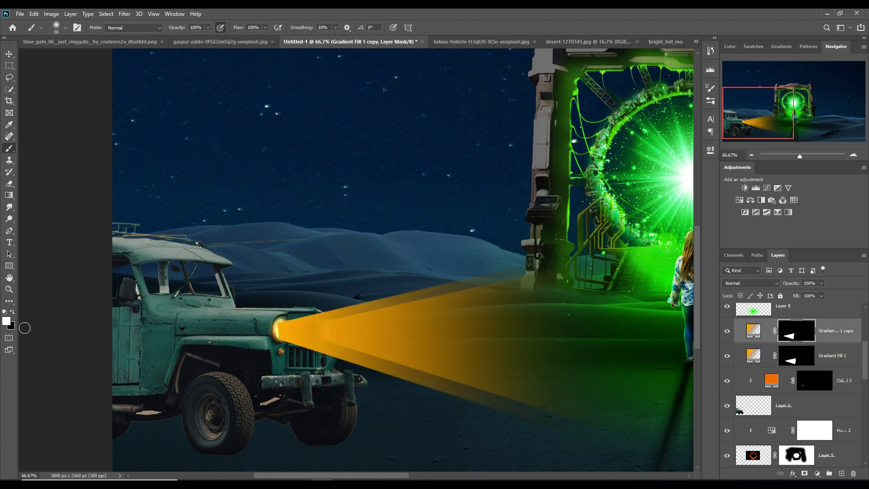
{"action": "left_click", "coordinate": [13, 313]}
{"action": "left_click_drag", "start_coordinate": [281, 336], "coordinate": [280, 349]}
{"action": "left_click", "coordinate": [9, 55]}
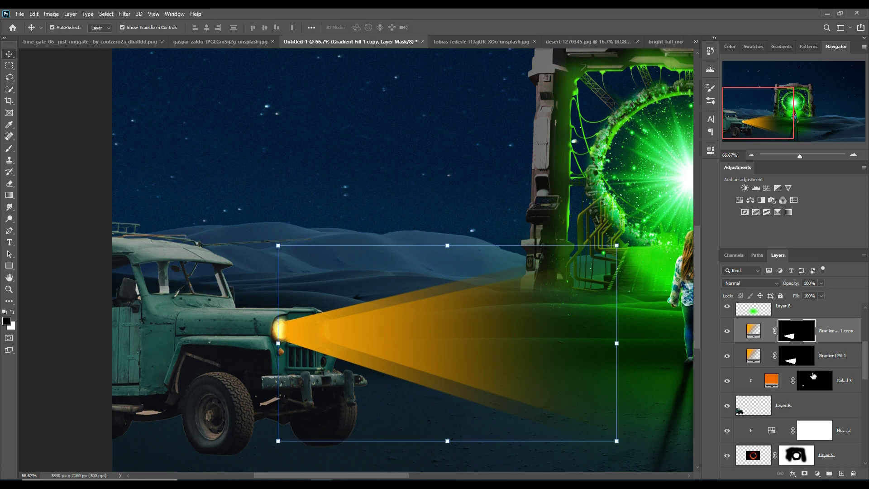
{"action": "left_click", "coordinate": [814, 376]}
{"action": "left_click", "coordinate": [9, 148]}
Zoom to 300% and paint a fine 6 px orange rim along the headlight edge.
{"action": "mouse_move", "coordinate": [357, 259]}
{"action": "left_mouse_down"}
{"action": "mouse_move", "coordinate": [436, 240]}
{"action": "mouse_move", "coordinate": [566, 113]}
{"action": "left_mouse_up"}
{"action": "key", "text": "bracketleft"}
{"action": "key", "text": "bracketleft"}
{"action": "key", "text": "bracketleft"}
{"action": "key", "text": "x"}
{"action": "mouse_move", "coordinate": [319, 189]}
{"action": "left_mouse_down"}
{"action": "mouse_move", "coordinate": [253, 195]}
{"action": "mouse_move", "coordinate": [221, 331]}
{"action": "left_mouse_up"}
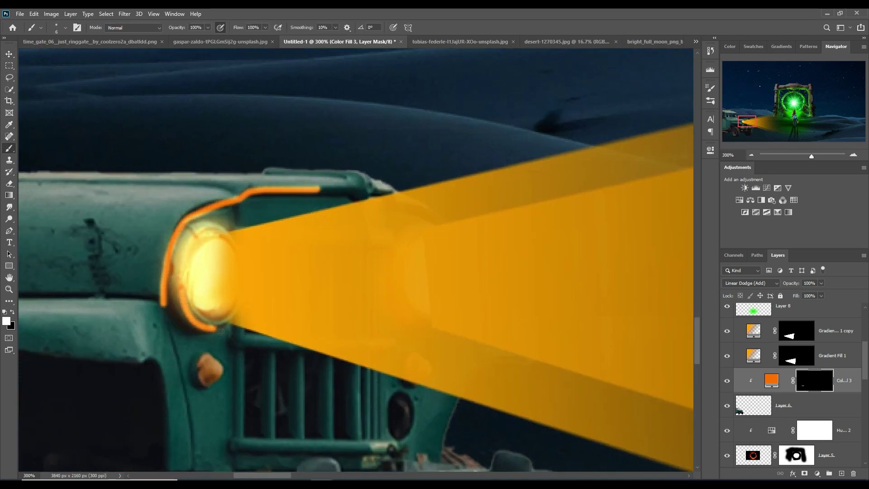
{"action": "left_click_drag", "start_coordinate": [223, 290], "coordinate": [58, 368]}
{"action": "mouse_move", "coordinate": [304, 308]}
{"action": "left_mouse_down"}
{"action": "mouse_move", "coordinate": [338, 161]}
{"action": "mouse_move", "coordinate": [395, 143]}
{"action": "left_mouse_up"}
Trace orange rim lines along the grille top, four grille bars, grille bottom, bumper and fender.
{"action": "mouse_move", "coordinate": [159, 248]}
{"action": "left_mouse_down"}
{"action": "mouse_move", "coordinate": [195, 248]}
{"action": "mouse_move", "coordinate": [157, 351]}
{"action": "left_mouse_up"}
{"action": "left_click_drag", "start_coordinate": [192, 261], "coordinate": [191, 352]}
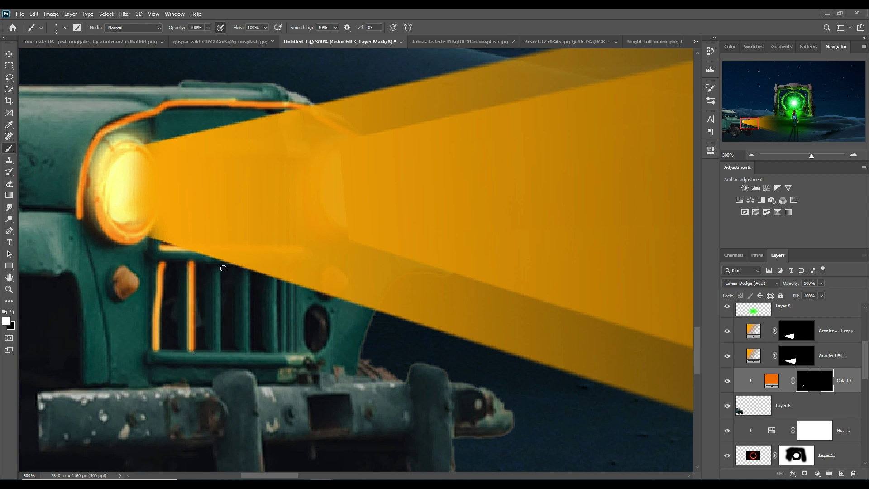
{"action": "left_click_drag", "start_coordinate": [221, 263], "coordinate": [221, 353]}
{"action": "left_click_drag", "start_coordinate": [247, 271], "coordinate": [248, 355]}
{"action": "left_click_drag", "start_coordinate": [274, 276], "coordinate": [274, 356]}
{"action": "mouse_move", "coordinate": [157, 353]}
{"action": "left_mouse_down"}
{"action": "mouse_move", "coordinate": [312, 358]}
{"action": "mouse_move", "coordinate": [488, 325]}
{"action": "left_mouse_up"}
{"action": "mouse_move", "coordinate": [218, 359]}
{"action": "left_mouse_down"}
{"action": "mouse_move", "coordinate": [424, 340]}
{"action": "mouse_move", "coordinate": [633, 335]}
{"action": "mouse_move", "coordinate": [244, 324]}
{"action": "mouse_move", "coordinate": [295, 359]}
{"action": "mouse_move", "coordinate": [546, 441]}
{"action": "left_mouse_up"}
{"action": "left_click_drag", "start_coordinate": [113, 239], "coordinate": [146, 412]}
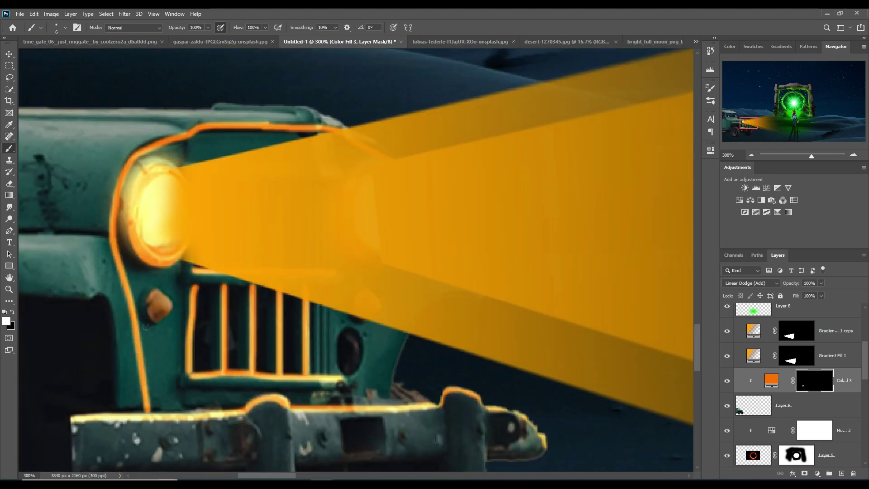
Paint a soft 60 px, 25% orange glow around the headlight, fender and bumper.
{"action": "key", "text": "2"}
{"action": "key", "text": "5"}
{"action": "key", "text": "bracketright"}
{"action": "key", "text": "bracketright"}
{"action": "key", "text": "bracketright"}
{"action": "mouse_move", "coordinate": [175, 200]}
{"action": "left_mouse_down"}
{"action": "mouse_move", "coordinate": [156, 301]}
{"action": "mouse_move", "coordinate": [192, 191]}
{"action": "left_mouse_up"}
{"action": "mouse_move", "coordinate": [100, 398]}
{"action": "left_mouse_down"}
{"action": "mouse_move", "coordinate": [291, 436]}
{"action": "mouse_move", "coordinate": [479, 440]}
{"action": "mouse_move", "coordinate": [81, 407]}
{"action": "left_mouse_up"}
{"action": "left_click_drag", "start_coordinate": [204, 349], "coordinate": [448, 390]}
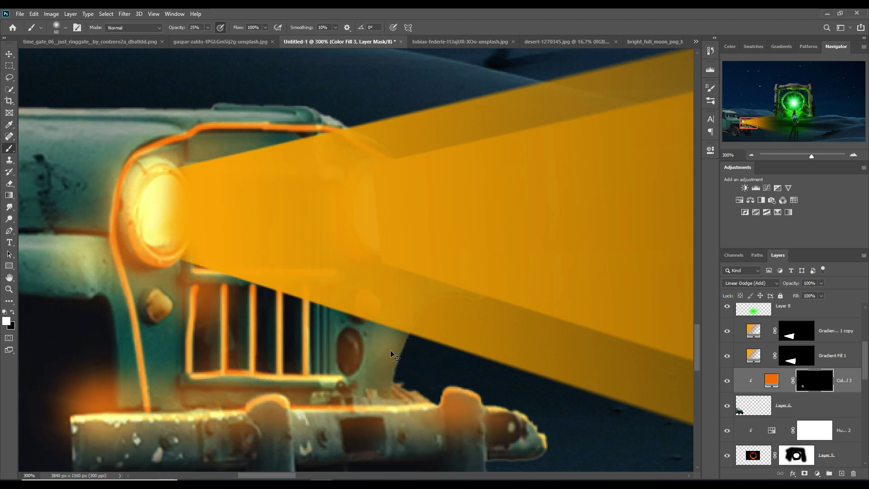
{"action": "key", "text": "ctrl+minus"}
{"action": "key", "text": "ctrl+minus"}
{"action": "key", "text": "ctrl+minus"}
{"action": "left_click_drag", "start_coordinate": [343, 239], "coordinate": [329, 247]}
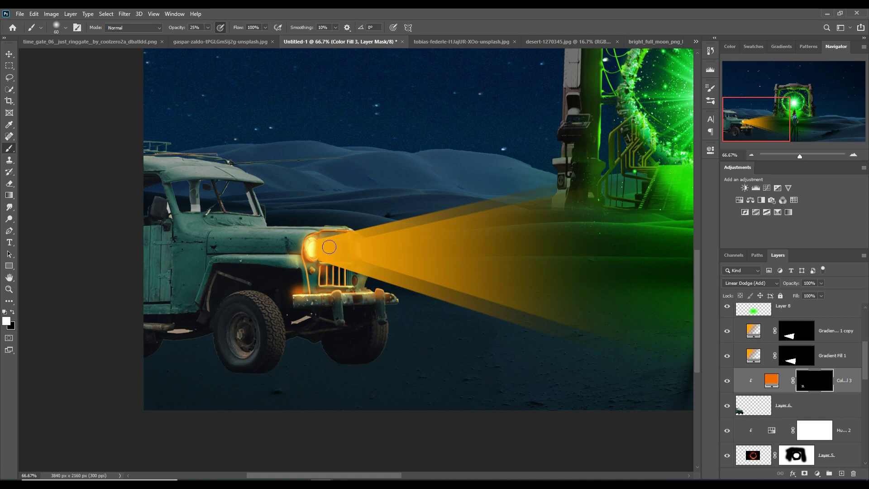
On a new layer, paint a black shadow under the jeep and flatten it wide.
{"action": "key", "text": "v"}
{"action": "left_click", "coordinate": [751, 435]}
{"action": "key", "text": "ctrl+shift+alt+n"}
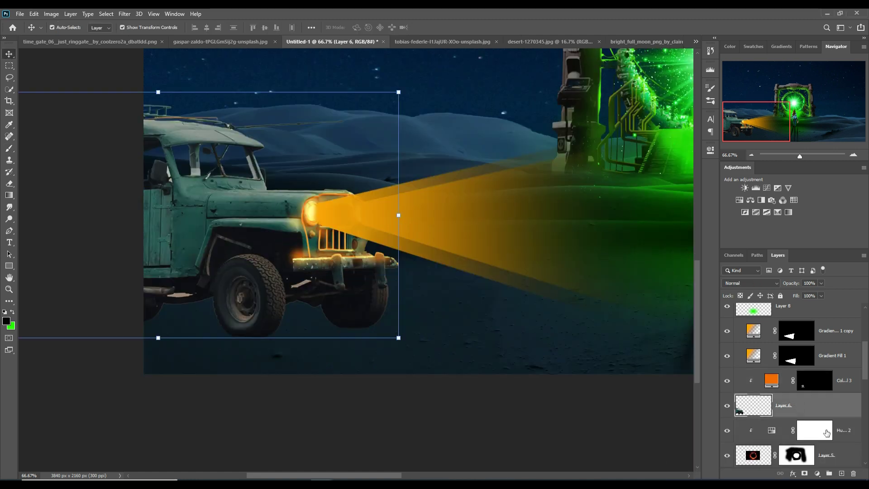
{"action": "key", "text": "b"}
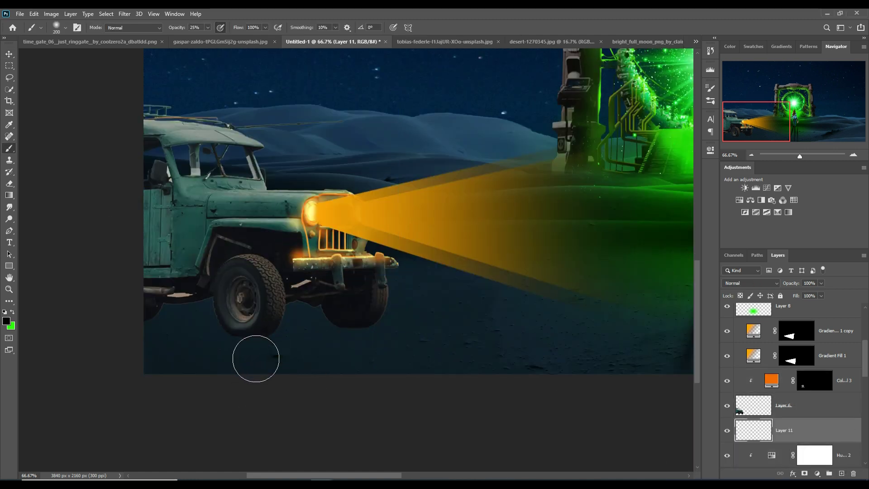
{"action": "left_click_drag", "start_coordinate": [254, 356], "coordinate": [258, 360]}
{"action": "key", "text": "ctrl+t"}
{"action": "left_click_drag", "start_coordinate": [278, 333], "coordinate": [415, 333]}
{"action": "left_click_drag", "start_coordinate": [308, 298], "coordinate": [254, 317]}
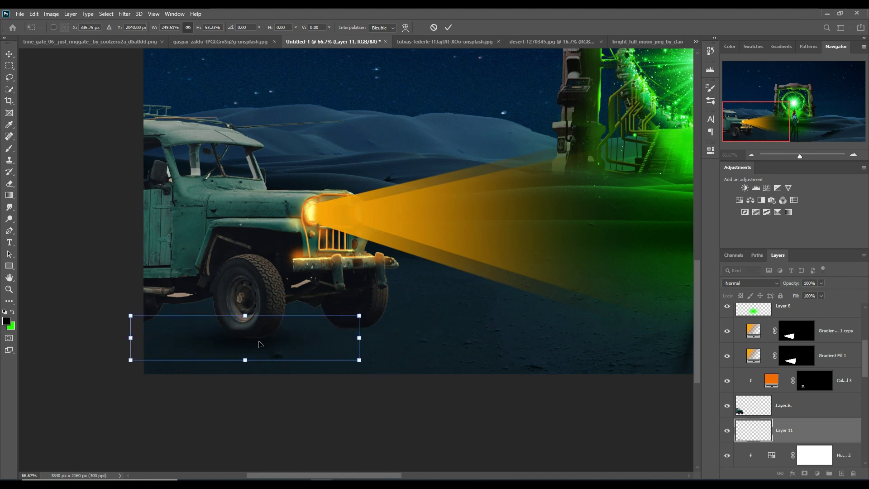
{"action": "key", "text": "Return"}
Duplicate the shadow layer and move the copy under the front wheel.
{"action": "right_click", "coordinate": [838, 430]}
{"action": "left_click", "coordinate": [749, 129]}
{"action": "key", "text": "Return"}
{"action": "left_click_drag", "start_coordinate": [312, 337], "coordinate": [403, 326]}
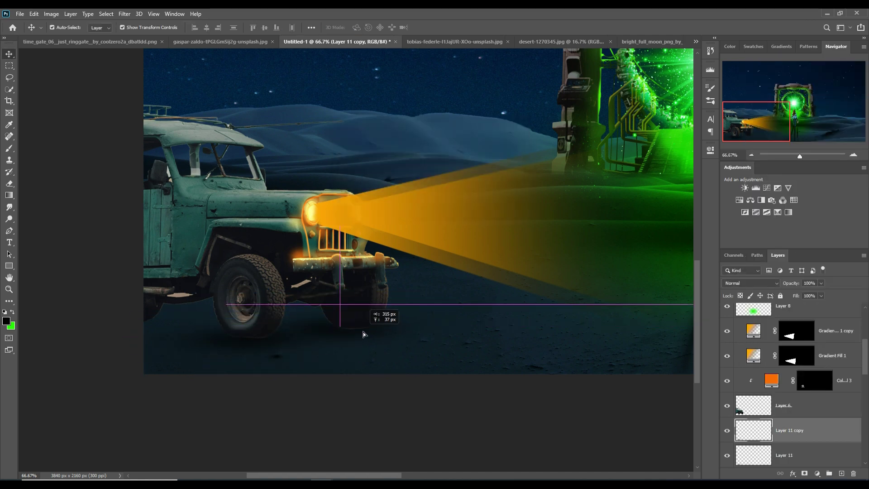
Darken the jeep layer with a Curves adjustment.
{"action": "left_click", "coordinate": [797, 405]}
{"action": "left_click", "coordinate": [817, 474]}
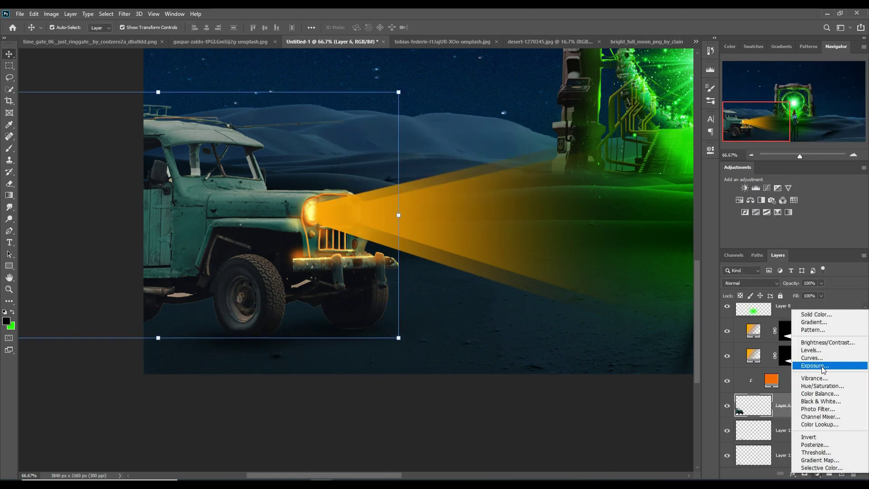
{"action": "left_click", "coordinate": [810, 351]}
{"action": "left_click_drag", "start_coordinate": [643, 243], "coordinate": [656, 249]}
{"action": "left_click", "coordinate": [685, 147]}
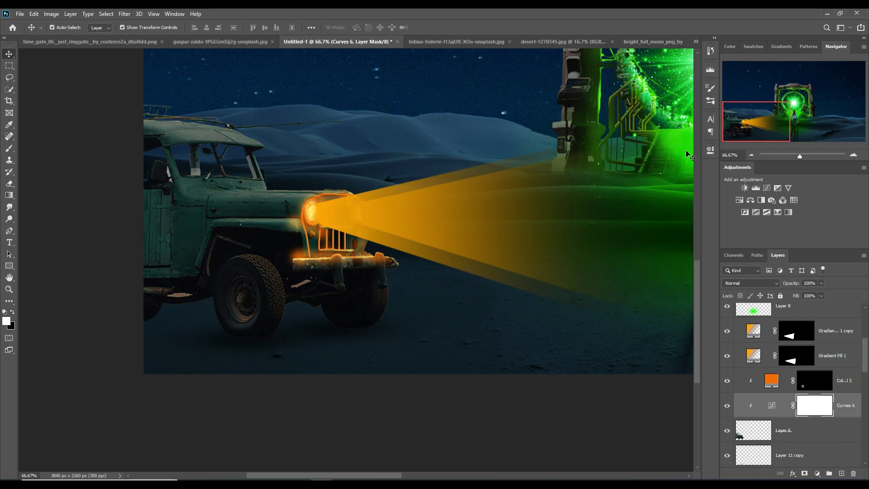
{"action": "left_click", "coordinate": [783, 432]}
{"action": "left_click", "coordinate": [811, 381]}
Add a new layer clipped to the jeep and a bright green Color Fill layer.
{"action": "left_click", "coordinate": [842, 473]}
{"action": "right_click", "coordinate": [745, 383]}
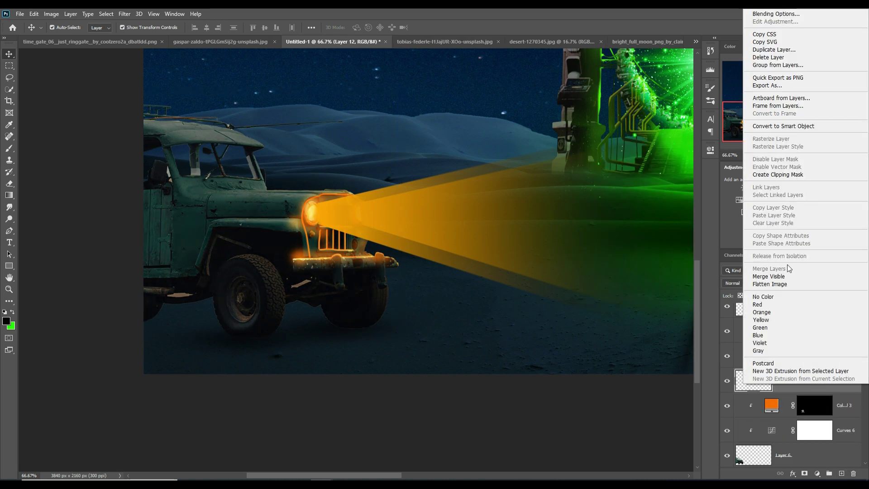
{"action": "left_click", "coordinate": [773, 288]}
{"action": "left_click", "coordinate": [817, 473]}
{"action": "left_click", "coordinate": [811, 315]}
{"action": "left_click", "coordinate": [659, 294]}
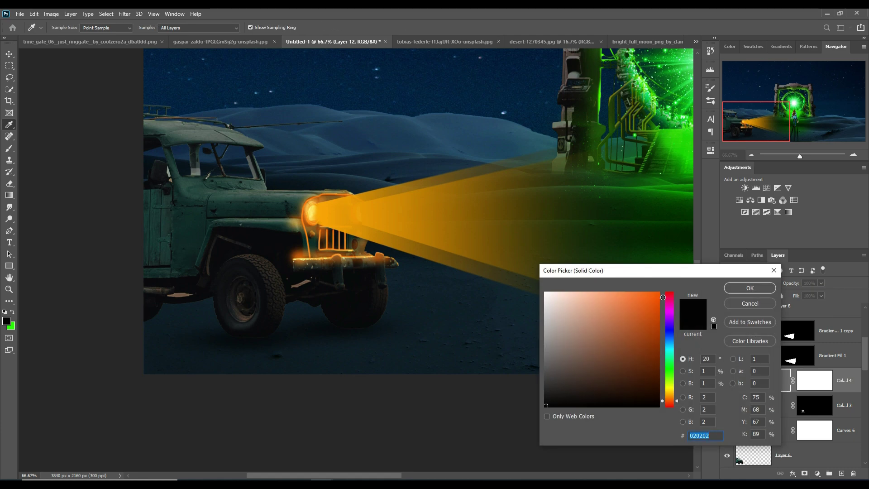
{"action": "left_click_drag", "start_coordinate": [671, 396], "coordinate": [671, 379]}
{"action": "key", "text": "Return"}
Invert the green fill's mask and paint white glow on the roof rack and roof edge.
{"action": "key", "text": "ctrl+i"}
{"action": "key", "text": "b"}
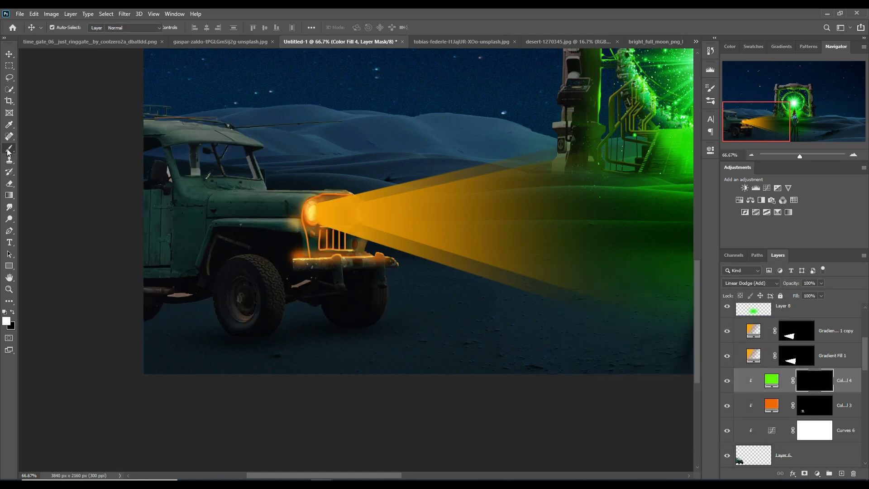
{"action": "key", "text": "ctrl+plus"}
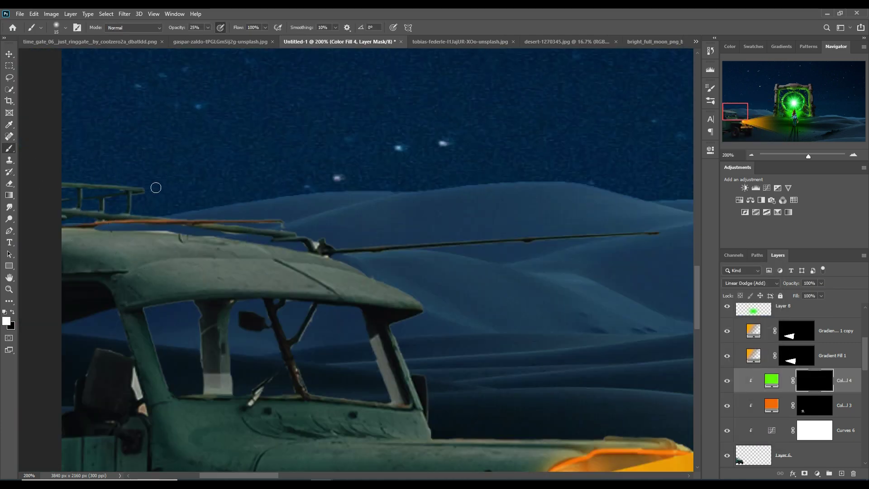
{"action": "mouse_move", "coordinate": [148, 186]}
{"action": "left_mouse_down"}
{"action": "mouse_move", "coordinate": [139, 218]}
{"action": "mouse_move", "coordinate": [294, 227]}
{"action": "mouse_move", "coordinate": [358, 244]}
{"action": "mouse_move", "coordinate": [659, 233]}
{"action": "left_mouse_up"}
{"action": "left_click_drag", "start_coordinate": [327, 268], "coordinate": [345, 267]}
Switch to a new brush preset at 100% opacity and repaint the roof-edge glow.
{"action": "key", "text": "0"}
{"action": "key", "text": "1"}
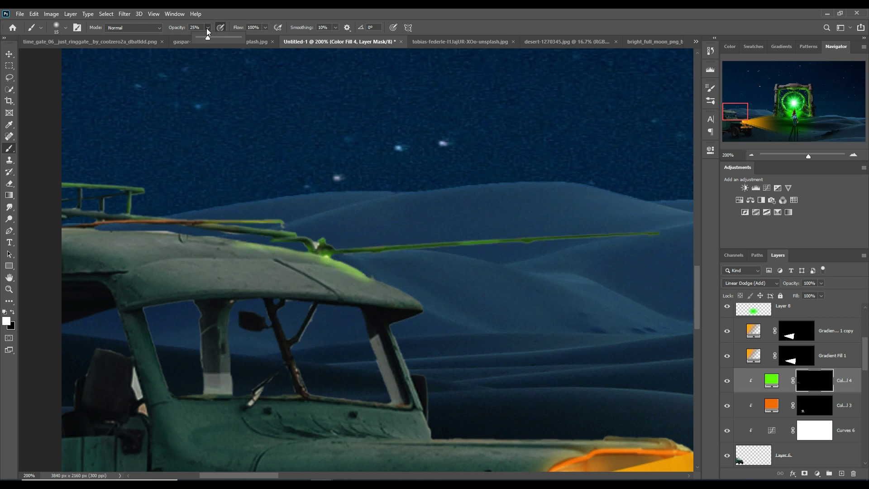
{"action": "key", "text": "bracketleft"}
{"action": "key", "text": "bracketleft"}
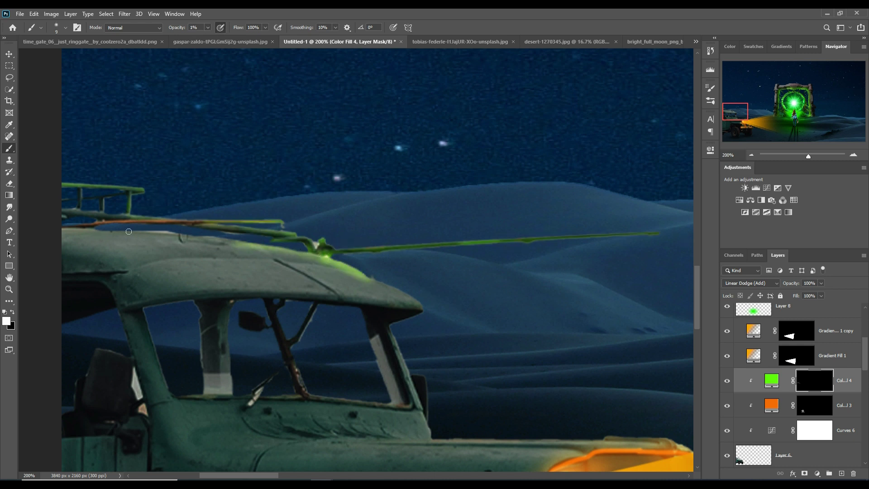
{"action": "left_click", "coordinate": [65, 27]}
{"action": "left_click", "coordinate": [149, 158]}
{"action": "left_click", "coordinate": [121, 231]}
{"action": "key", "text": "0"}
{"action": "mouse_move", "coordinate": [90, 226]}
{"action": "left_mouse_down"}
{"action": "mouse_move", "coordinate": [231, 242]}
{"action": "mouse_move", "coordinate": [428, 308]}
{"action": "left_mouse_up"}
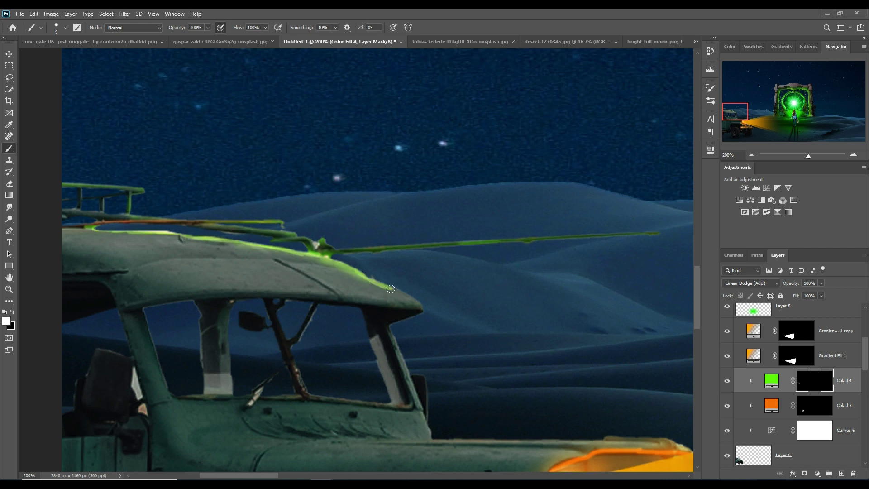
Paint green glow down the window pillar and lower edge with a 70 px Soft Round brush.
{"action": "left_click", "coordinate": [66, 27]}
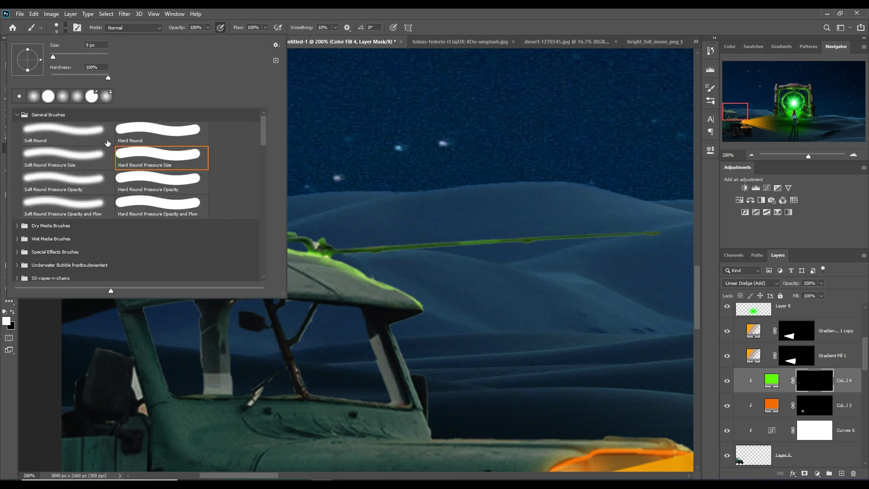
{"action": "left_click", "coordinate": [90, 160]}
{"action": "mouse_move", "coordinate": [424, 312]}
{"action": "left_mouse_down"}
{"action": "mouse_move", "coordinate": [431, 405]}
{"action": "mouse_move", "coordinate": [672, 443]}
{"action": "left_mouse_up"}
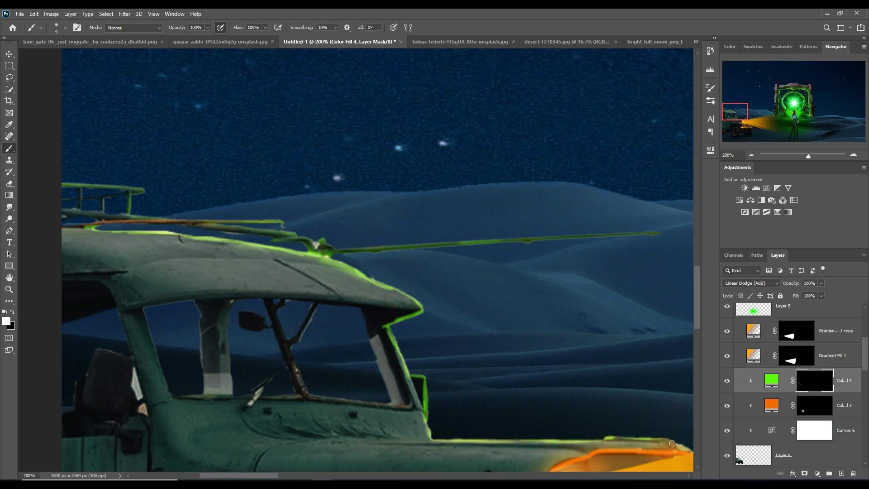
{"action": "key", "text": "bracketright"}
{"action": "key", "text": "bracketright"}
{"action": "key", "text": "bracketright"}
{"action": "left_click", "coordinate": [65, 28]}
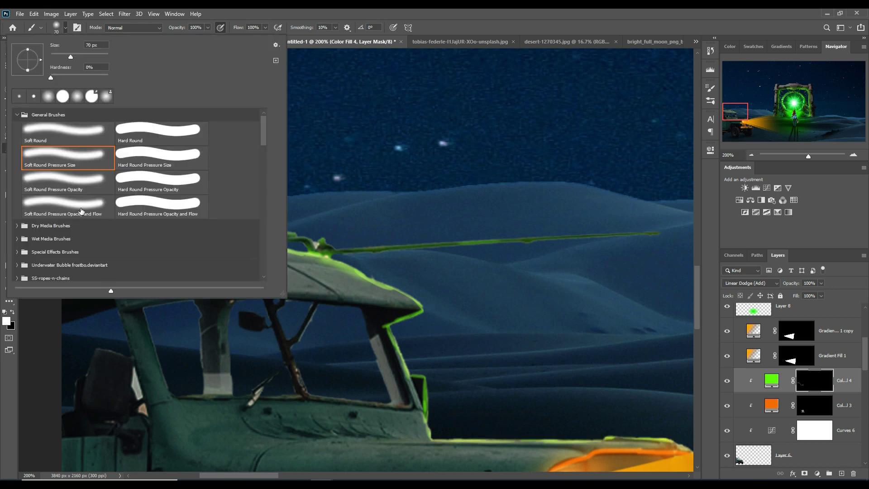
{"action": "double_click", "coordinate": [82, 210]}
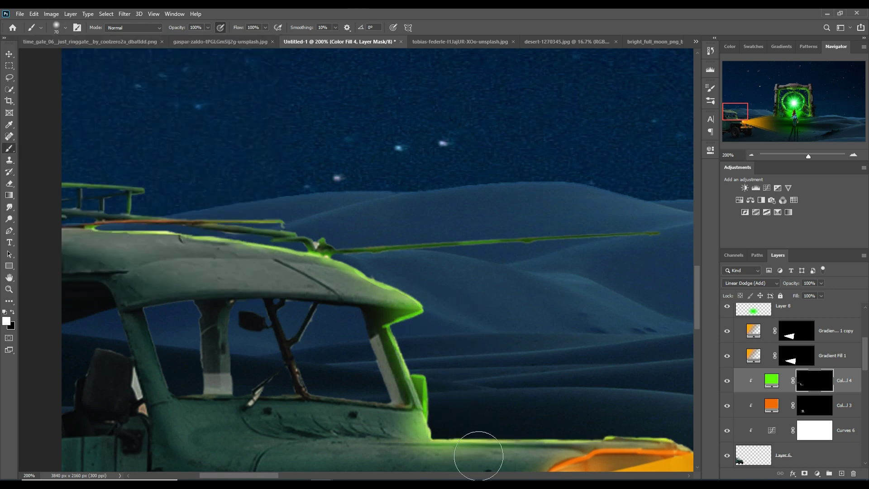
{"action": "left_click_drag", "start_coordinate": [478, 456], "coordinate": [578, 431]}
Add finer green glow along the roof edge, above the windshield and across the hood top.
{"action": "key", "text": "bracketleft"}
{"action": "key", "text": "bracketleft"}
{"action": "key", "text": "bracketleft"}
{"action": "mouse_move", "coordinate": [145, 248]}
{"action": "left_mouse_down"}
{"action": "mouse_move", "coordinate": [71, 254]}
{"action": "mouse_move", "coordinate": [344, 267]}
{"action": "left_mouse_up"}
{"action": "key", "text": "bracketleft"}
{"action": "key", "text": "bracketleft"}
{"action": "key", "text": "bracketleft"}
{"action": "mouse_move", "coordinate": [172, 303]}
{"action": "left_mouse_down"}
{"action": "mouse_move", "coordinate": [412, 303]}
{"action": "mouse_move", "coordinate": [277, 253]}
{"action": "left_mouse_up"}
{"action": "key", "text": "bracketright"}
{"action": "key", "text": "bracketright"}
{"action": "scroll", "coordinate": [376, 286], "scroll_direction": "down", "scroll_amount": 5}
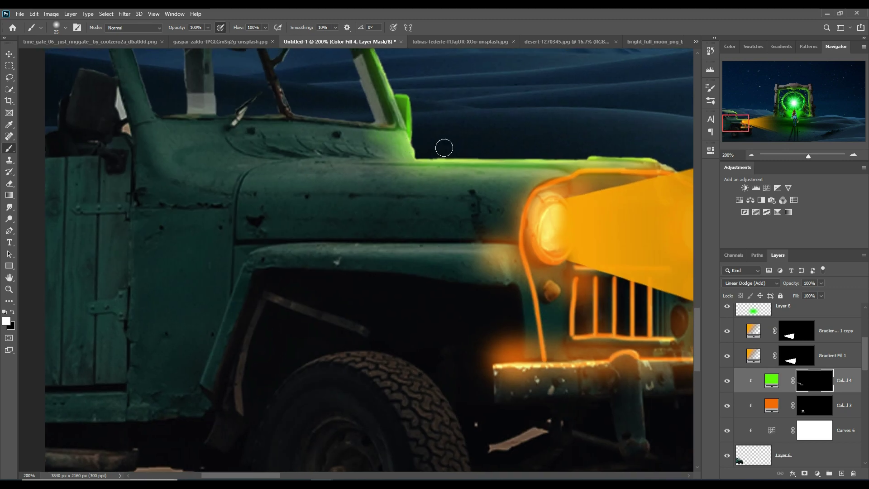
{"action": "mouse_move", "coordinate": [495, 148]}
{"action": "left_mouse_down"}
{"action": "mouse_move", "coordinate": [417, 140]}
{"action": "mouse_move", "coordinate": [433, 153]}
{"action": "left_mouse_up"}
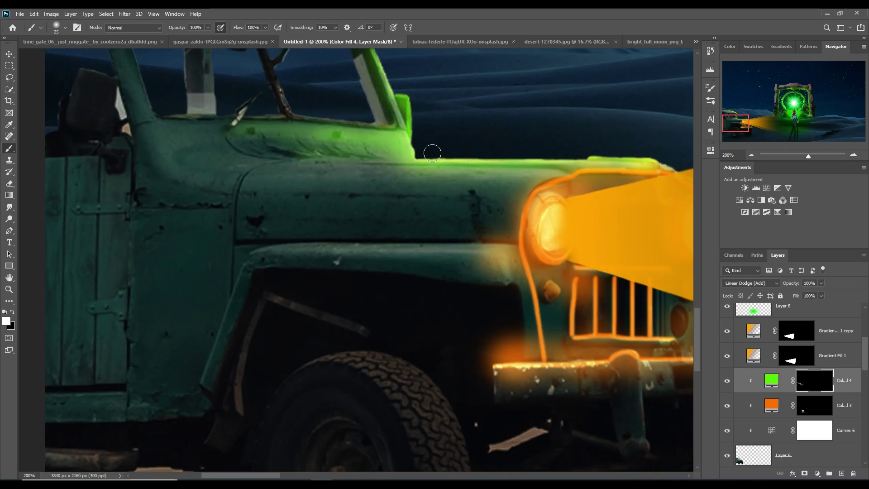
Zoom out to the whole composition and add an empty Layer 12 above Layer 11 copy.
{"action": "left_click", "coordinate": [9, 54]}
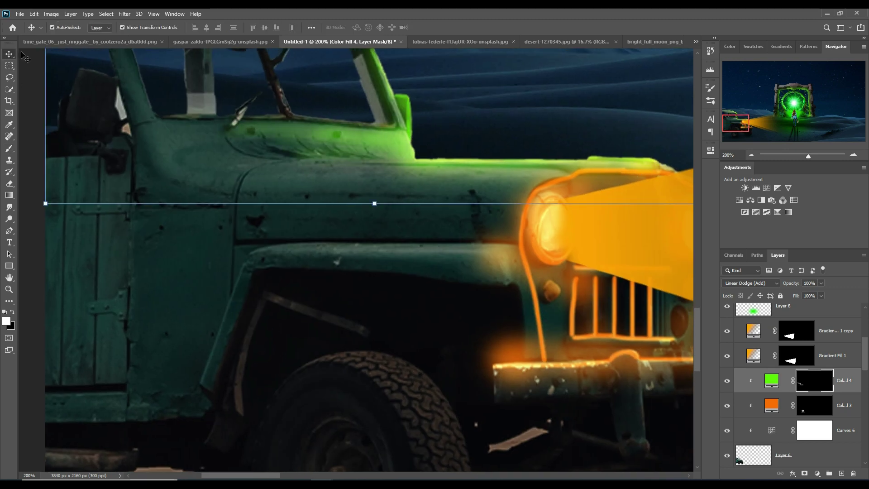
{"action": "key", "text": "ctrl+minus"}
{"action": "key", "text": "ctrl+minus"}
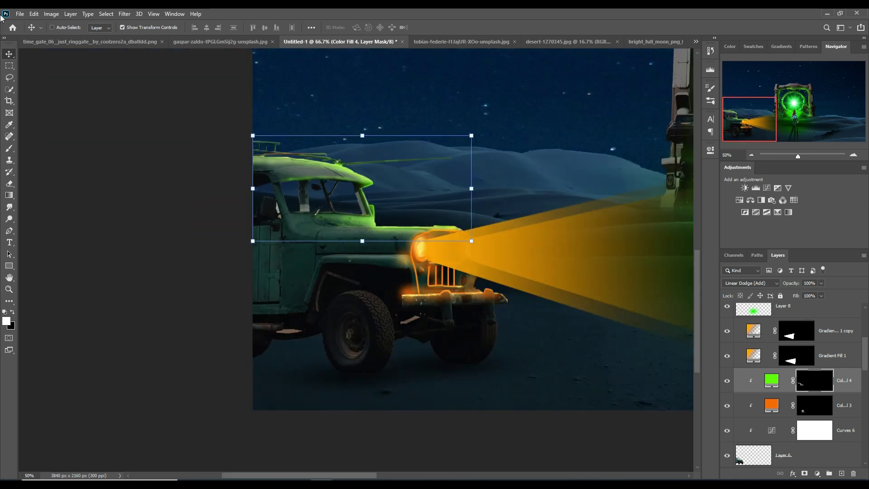
{"action": "key", "text": "ctrl+minus"}
{"action": "key", "text": "ctrl+minus"}
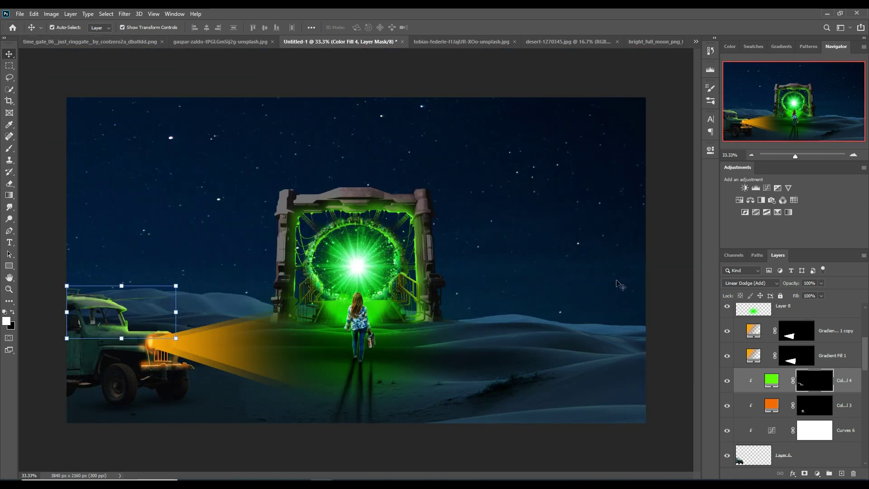
{"action": "scroll", "coordinate": [826, 365], "scroll_direction": "down", "scroll_amount": 3}
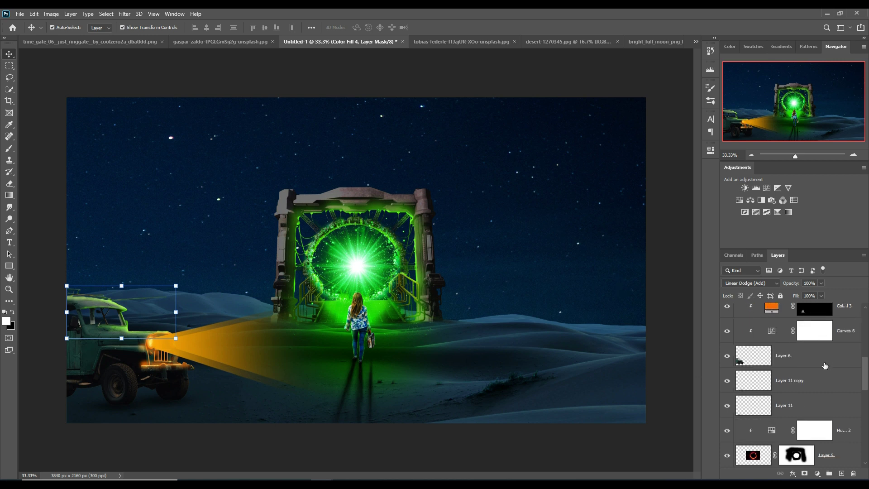
{"action": "left_click", "coordinate": [827, 382]}
{"action": "left_click", "coordinate": [842, 473]}
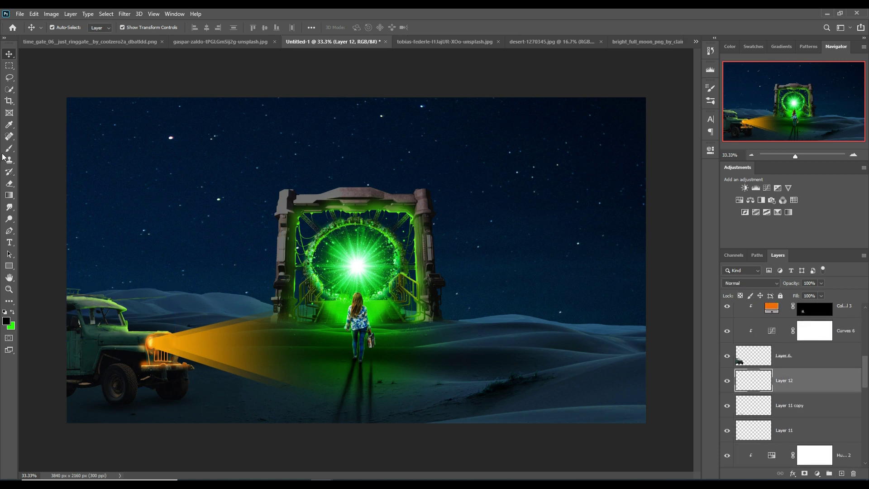
Pick a bright yellow, use an 80 px brush, and set Layer 12 to Overlay.
{"action": "left_click", "coordinate": [9, 124]}
{"action": "left_click", "coordinate": [6, 321]}
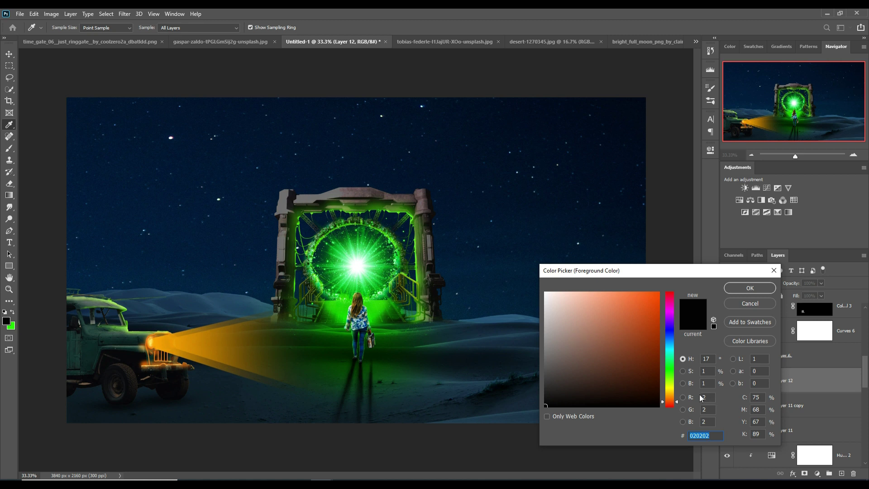
{"action": "left_click_drag", "start_coordinate": [671, 396], "coordinate": [670, 391]}
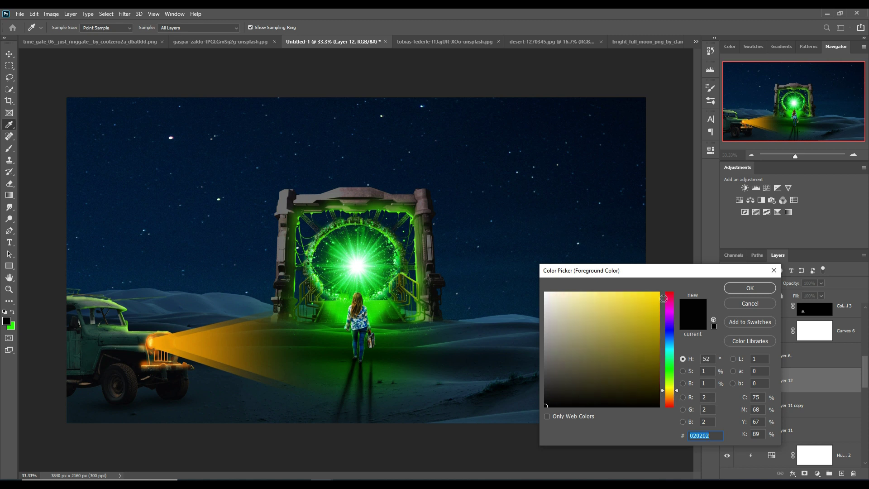
{"action": "left_click", "coordinate": [658, 295]}
{"action": "key", "text": "b"}
{"action": "key", "text": "Return"}
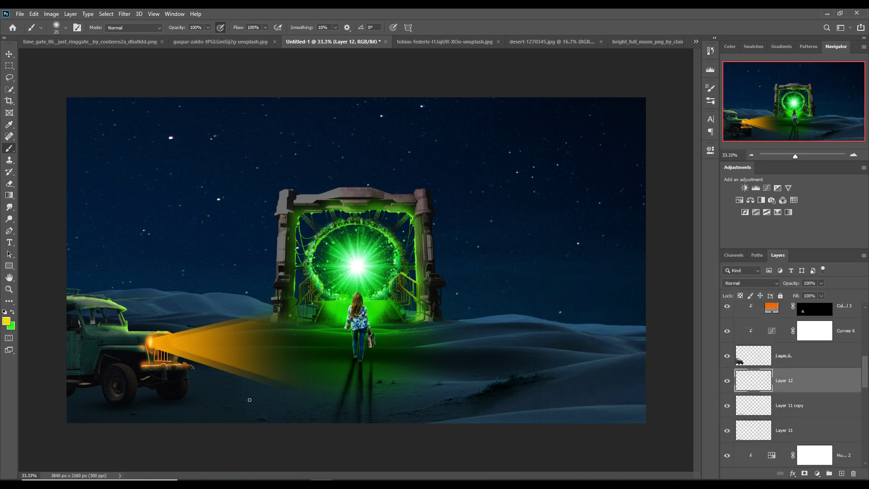
{"action": "key", "text": "bracketright"}
{"action": "key", "text": "bracketright"}
{"action": "key", "text": "bracketright"}
{"action": "key", "text": "bracketright"}
{"action": "key", "text": "bracketright"}
{"action": "key", "text": "bracketright"}
{"action": "key", "text": "bracketright"}
{"action": "key", "text": "bracketright"}
{"action": "left_click", "coordinate": [751, 283]}
{"action": "left_click", "coordinate": [745, 369]}
Paint a soft glow spot on the sand in the greener yellow f0f901.
{"action": "left_click", "coordinate": [261, 393]}
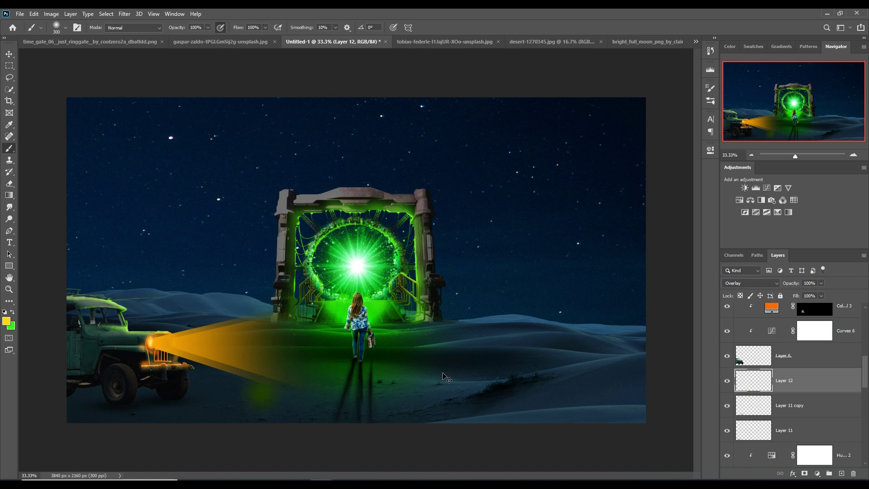
{"action": "key", "text": "ctrl+z"}
{"action": "left_click", "coordinate": [6, 322]}
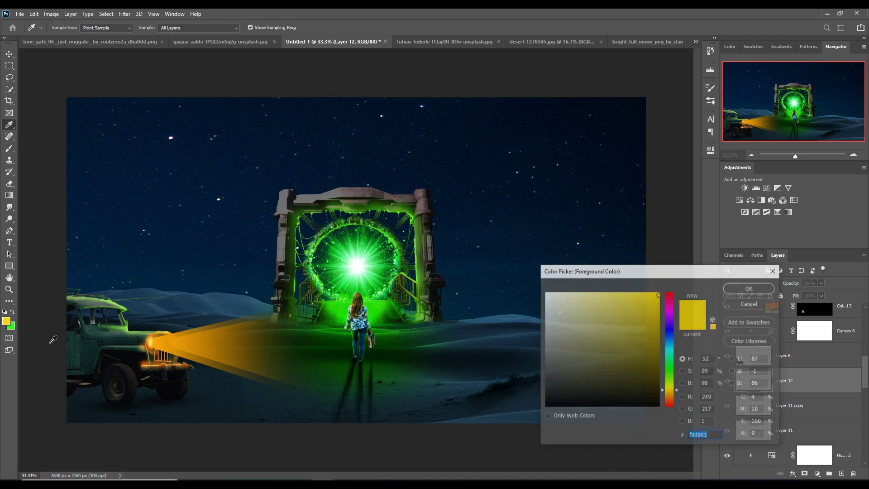
{"action": "left_click", "coordinate": [745, 287]}
{"action": "key", "text": "ctrl+shift+z"}
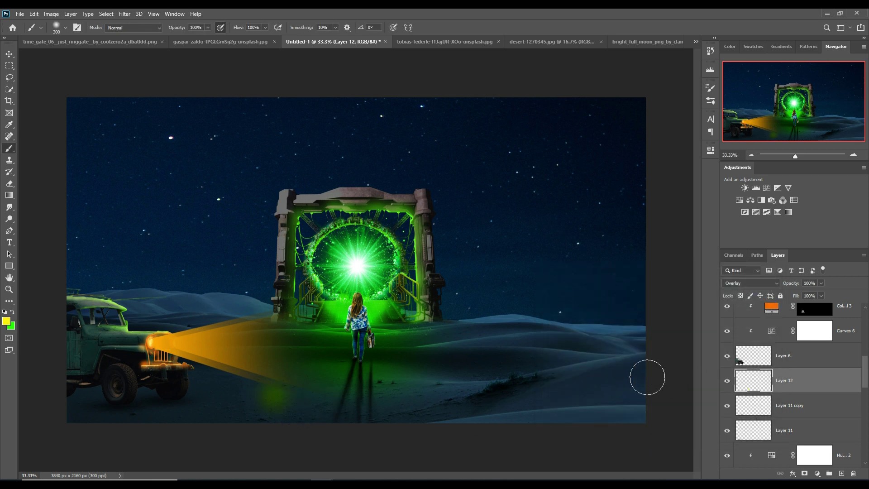
{"action": "key", "text": "ctrl+z"}
{"action": "left_click", "coordinate": [6, 322]}
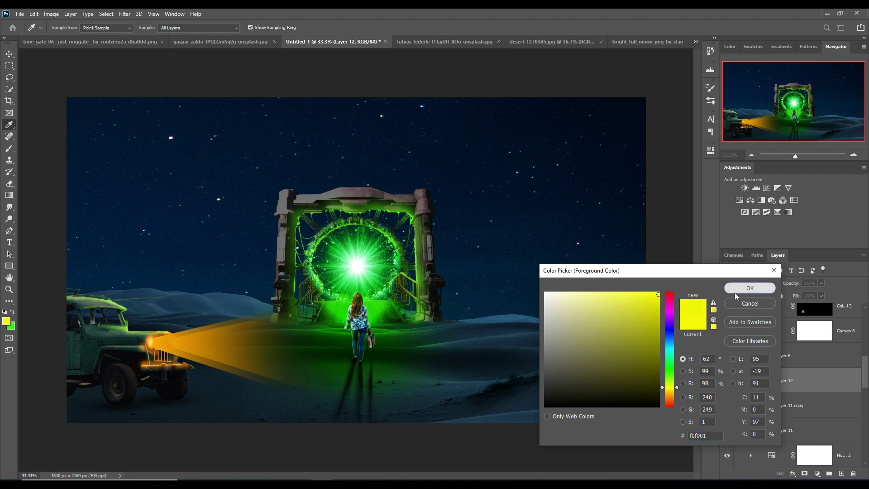
{"action": "left_click", "coordinate": [750, 289]}
{"action": "left_click", "coordinate": [280, 396]}
Stretch the glow spot wide across the foreground sand.
{"action": "left_click", "coordinate": [9, 54]}
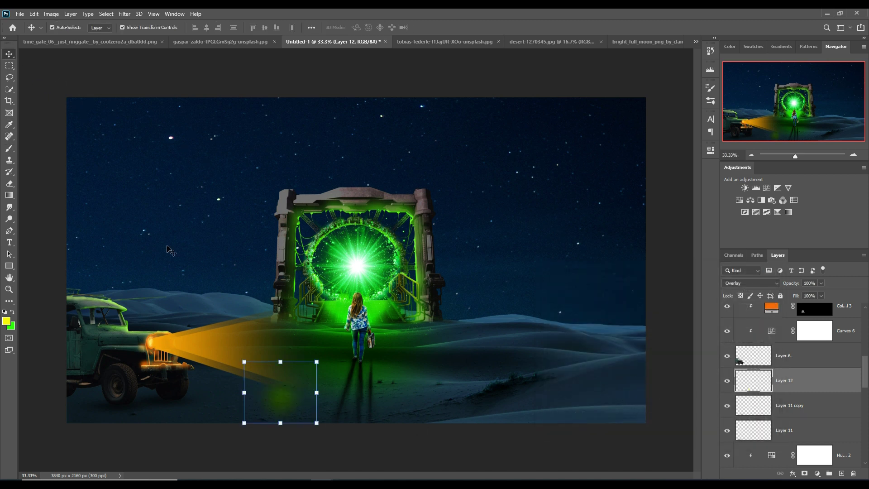
{"action": "left_click_drag", "start_coordinate": [326, 399], "coordinate": [515, 400]}
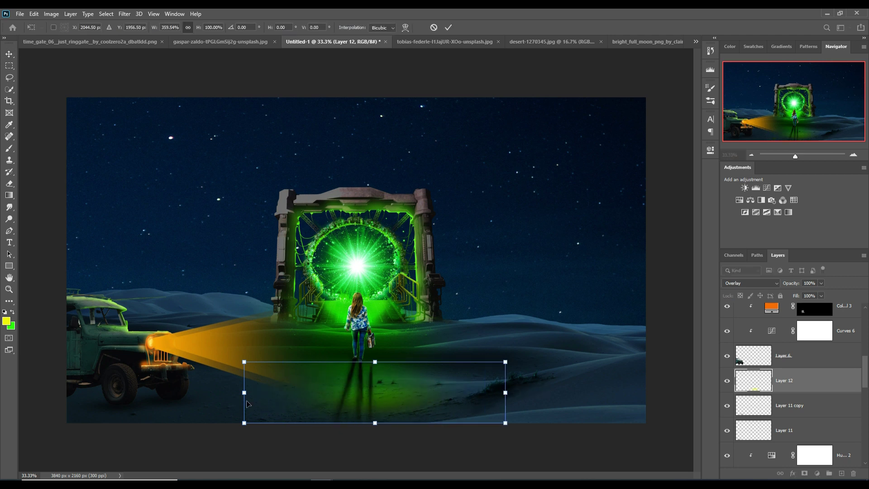
{"action": "left_click_drag", "start_coordinate": [247, 403], "coordinate": [98, 398]}
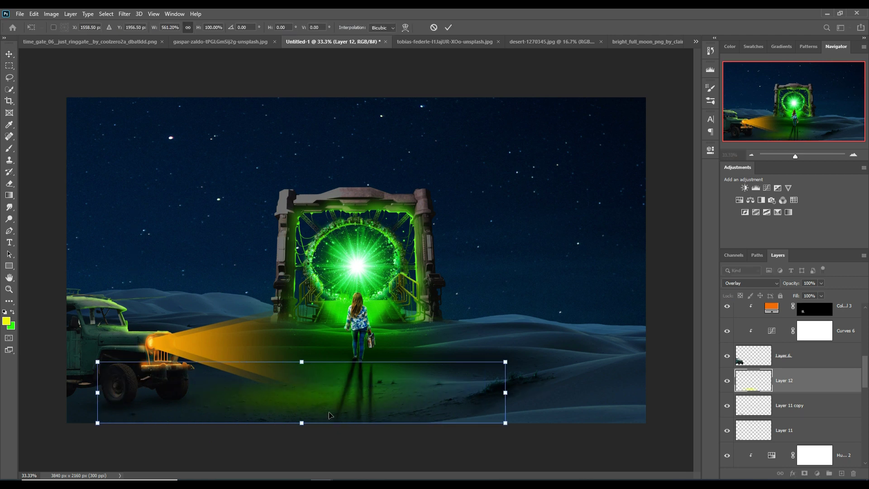
{"action": "left_click_drag", "start_coordinate": [332, 416], "coordinate": [319, 415]}
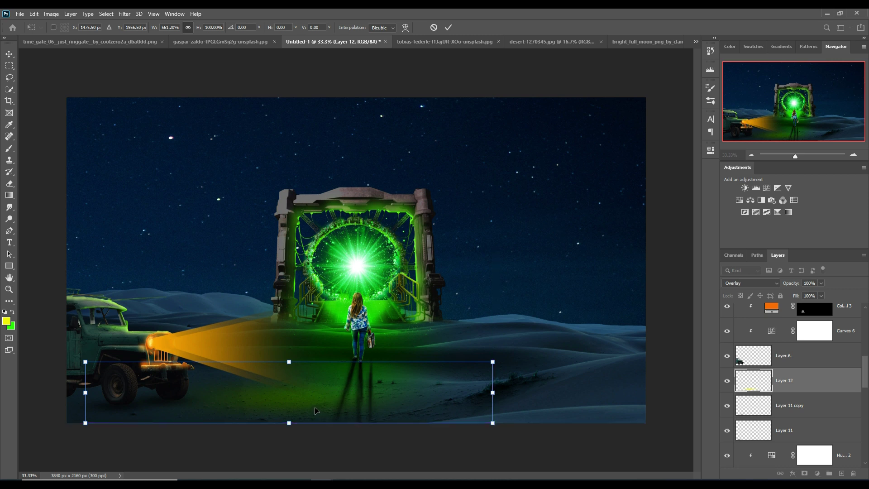
{"action": "key", "text": "Return"}
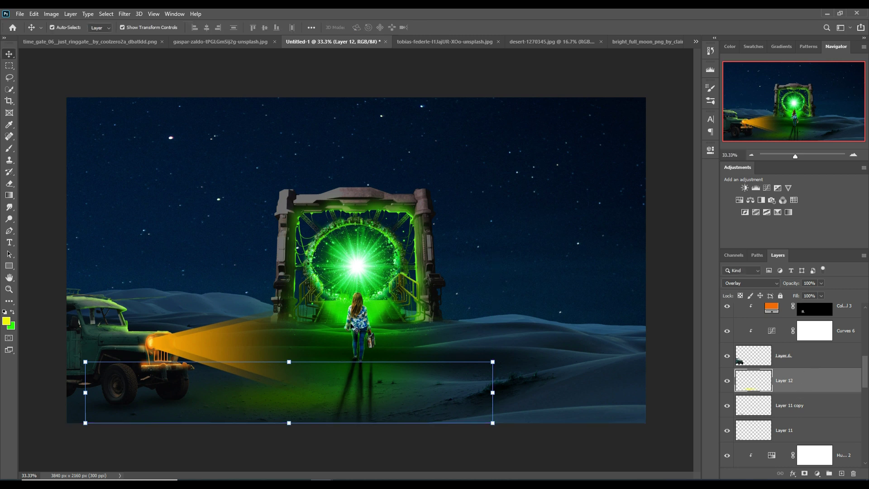
Reshape the lower headlight beam into an angled cone with a wider far end.
{"action": "left_click", "coordinate": [215, 346]}
{"action": "left_click_drag", "start_coordinate": [318, 300], "coordinate": [319, 349]}
{"action": "left_click_drag", "start_coordinate": [319, 397], "coordinate": [306, 432]}
{"action": "left_click_drag", "start_coordinate": [319, 350], "coordinate": [385, 370]}
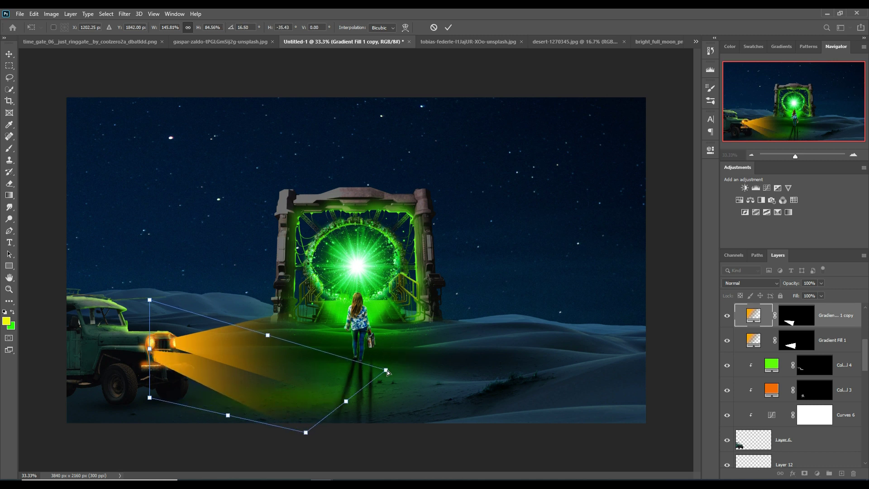
{"action": "left_click_drag", "start_coordinate": [150, 350], "coordinate": [147, 339]}
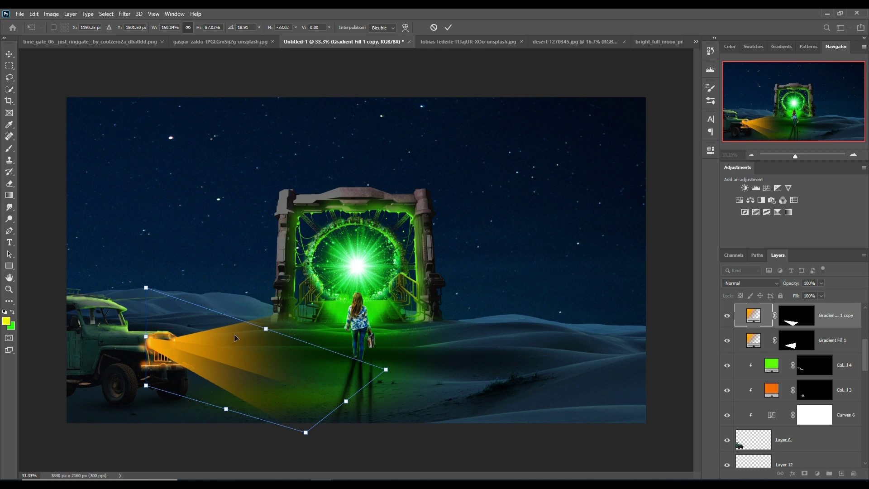
{"action": "left_click", "coordinate": [448, 27]}
Skew the Gradient Fill 1 mask so the lower beam slants down toward the ground.
{"action": "key", "text": "ctrl+t"}
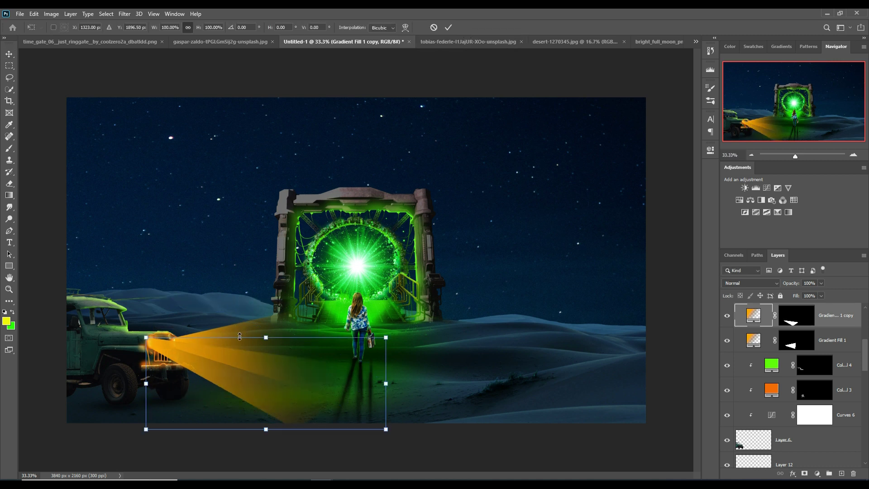
{"action": "left_click", "coordinate": [804, 345]}
{"action": "left_click_drag", "start_coordinate": [348, 304], "coordinate": [343, 366]}
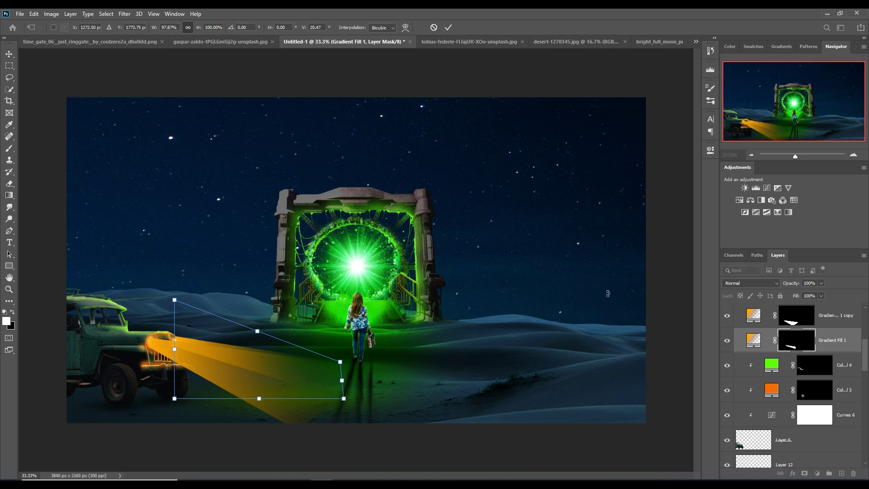
{"action": "left_click", "coordinate": [449, 28]}
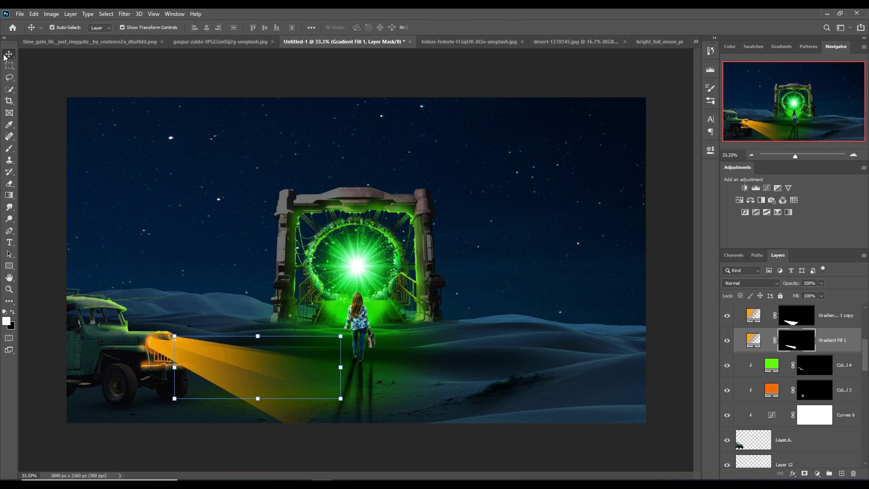
{"action": "left_click", "coordinate": [851, 364]}
On new Layer 13, paint a yellow glow where the beam lands, stretched wide at 51% fill.
{"action": "left_click", "coordinate": [842, 473]}
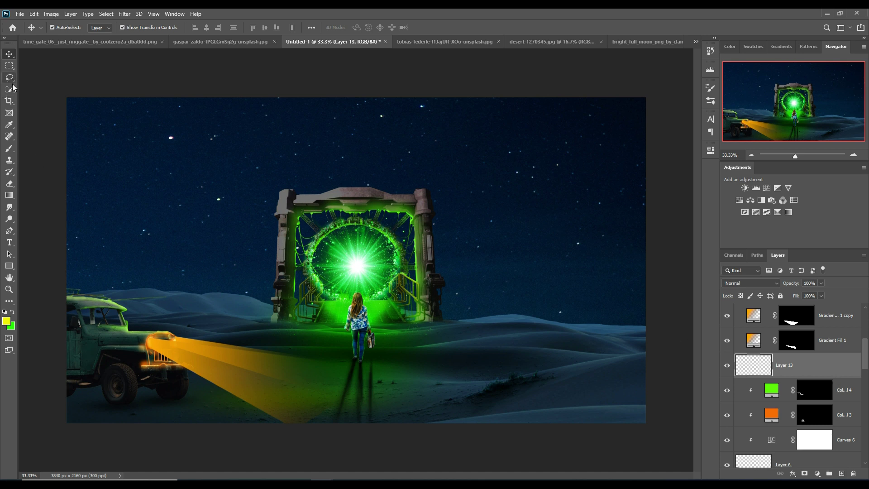
{"action": "left_click", "coordinate": [9, 148]}
{"action": "left_click", "coordinate": [306, 400]}
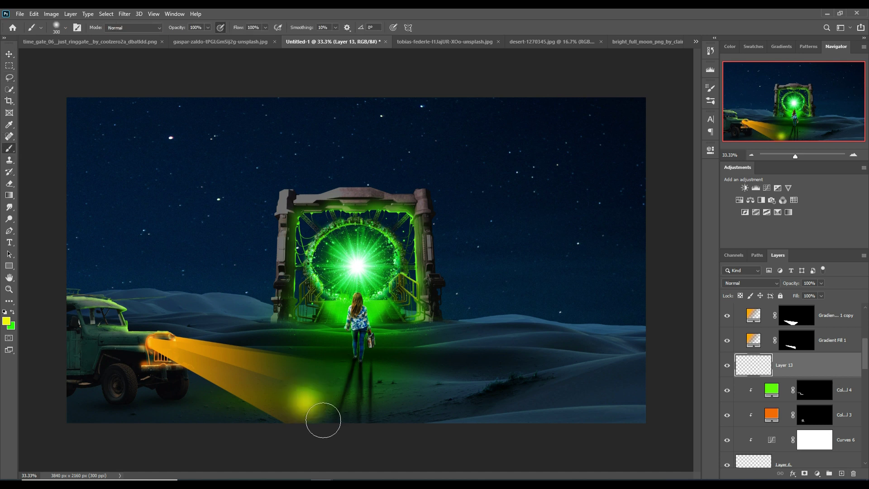
{"action": "left_click", "coordinate": [9, 55]}
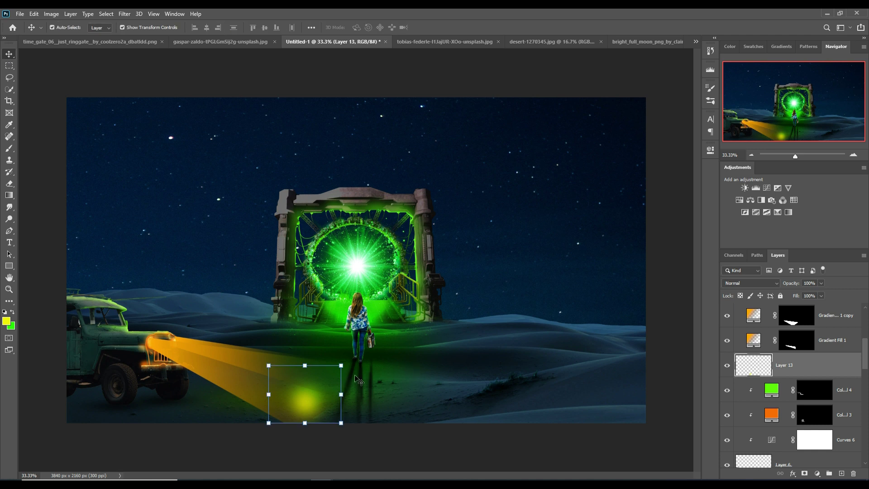
{"action": "left_click_drag", "start_coordinate": [349, 400], "coordinate": [462, 400]}
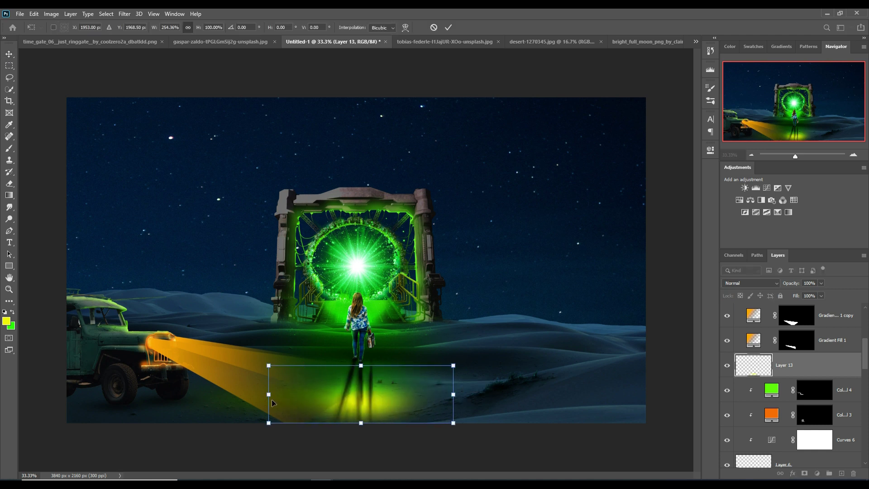
{"action": "left_click_drag", "start_coordinate": [269, 394], "coordinate": [164, 411]}
{"action": "left_click_drag", "start_coordinate": [324, 406], "coordinate": [334, 412]}
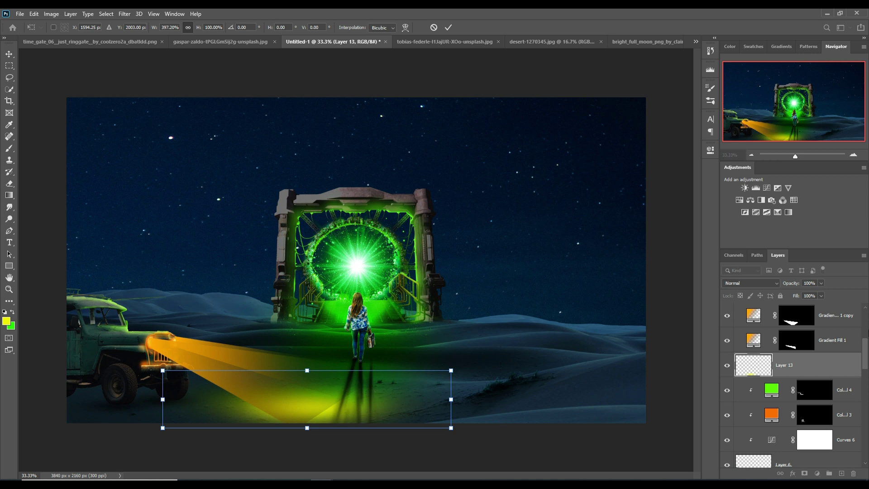
{"action": "left_click", "coordinate": [821, 295]}
{"action": "left_click_drag", "start_coordinate": [819, 306], "coordinate": [801, 307]}
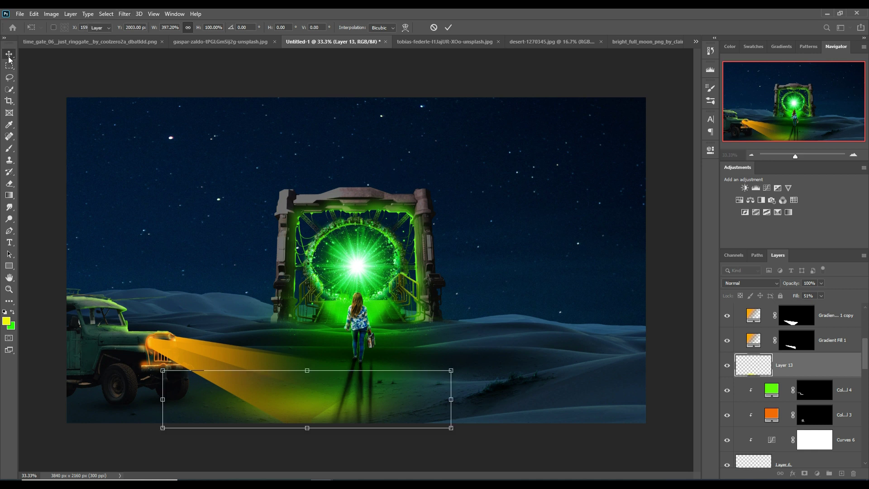
{"action": "key", "text": "Return"}
{"action": "left_click_drag", "start_coordinate": [805, 349], "coordinate": [779, 474]}
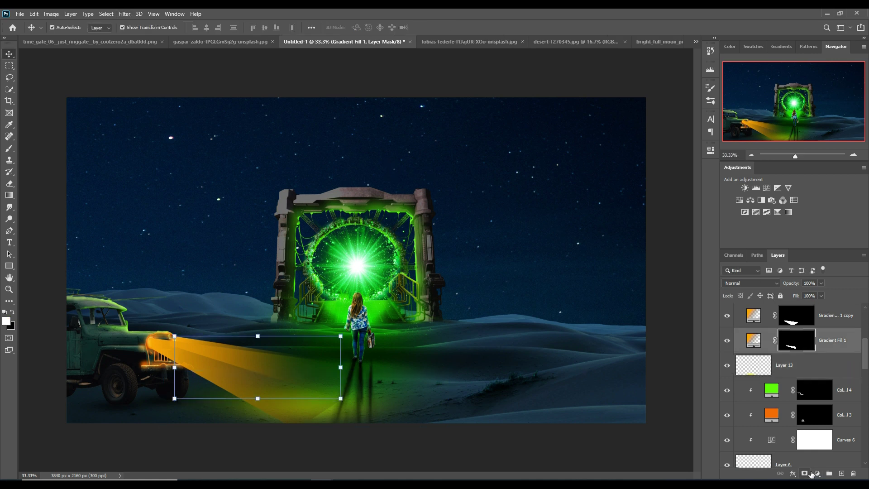
Paint black on the Gradient Fill beam masks, ending on the Gradient Fill 1 copy mask.
{"action": "key", "text": "ctrl"}
{"action": "key", "text": "b"}
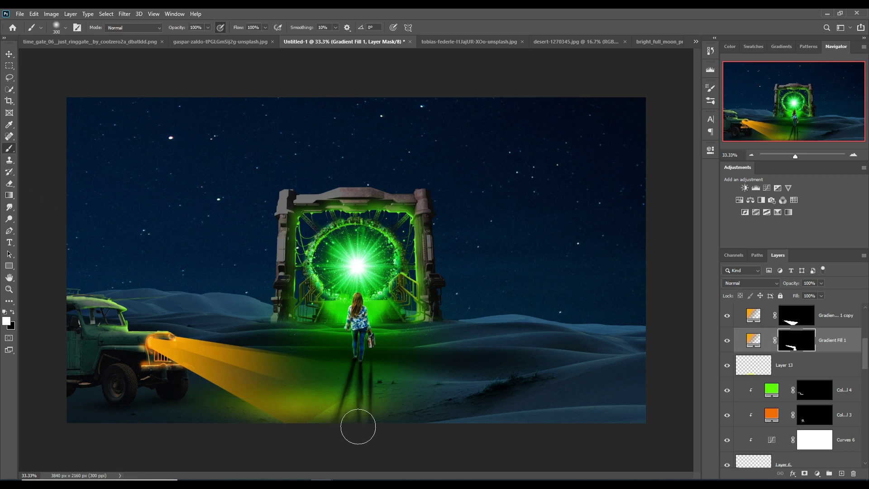
{"action": "left_click", "coordinate": [13, 312]}
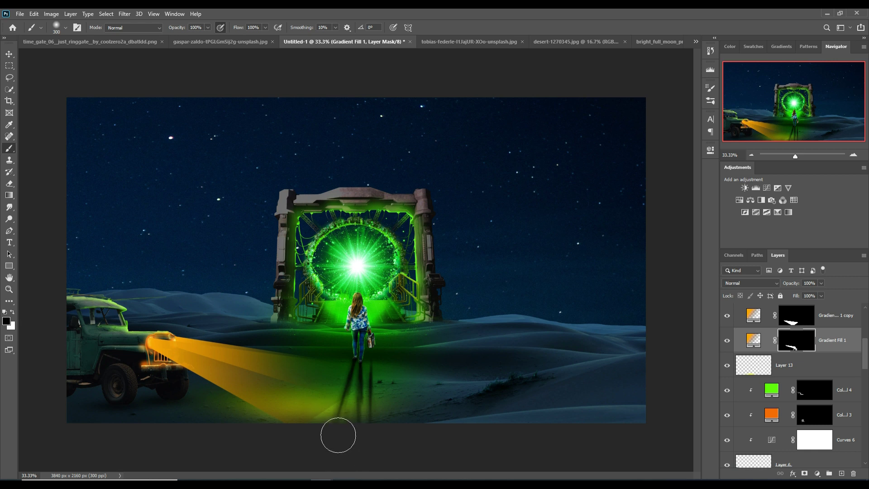
{"action": "key", "text": "alt+bracketright"}
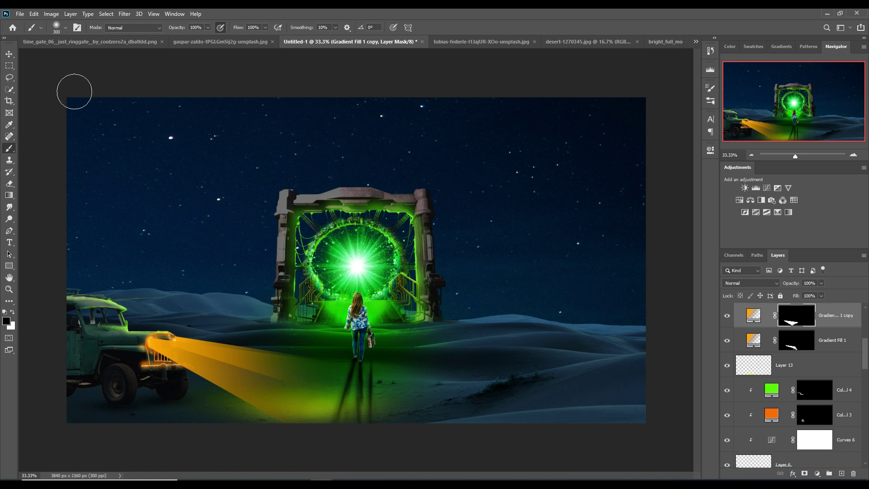
{"action": "left_click", "coordinate": [8, 55]}
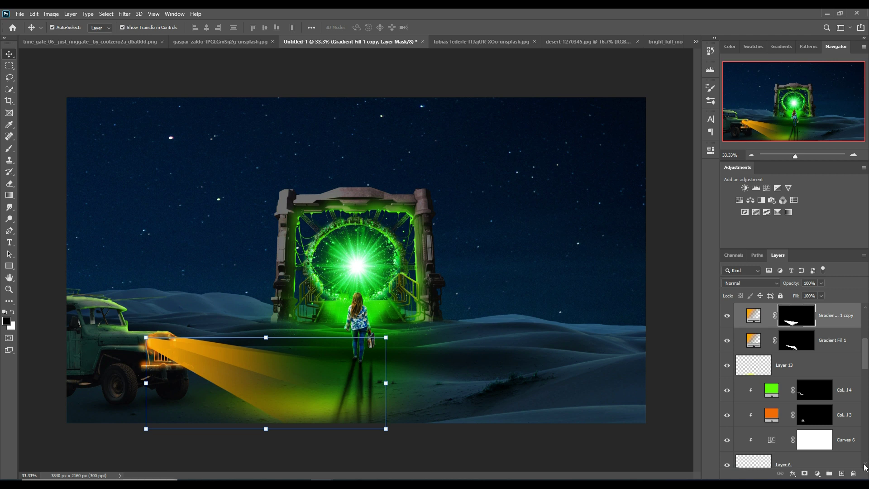
{"action": "scroll", "coordinate": [851, 427], "scroll_direction": "up", "scroll_amount": 3}
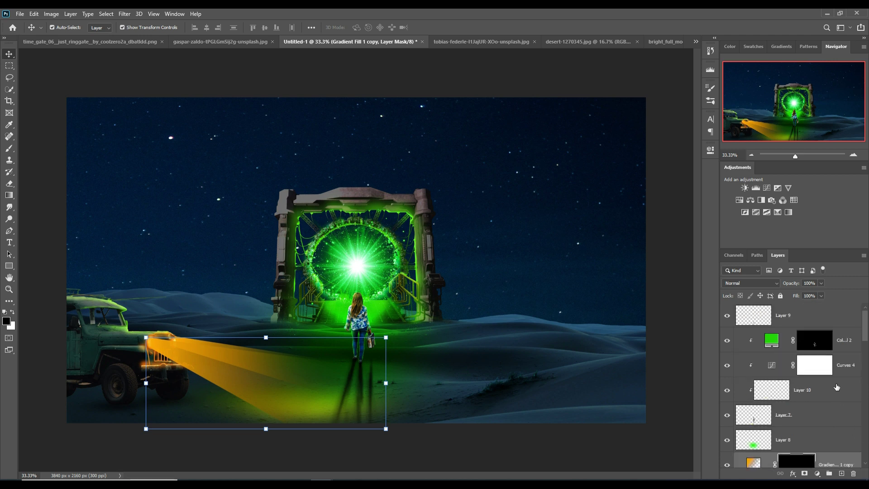
Stamp all visible layers above Layer 9 into Layer 14 and convert it to a smart object.
{"action": "left_click", "coordinate": [817, 320]}
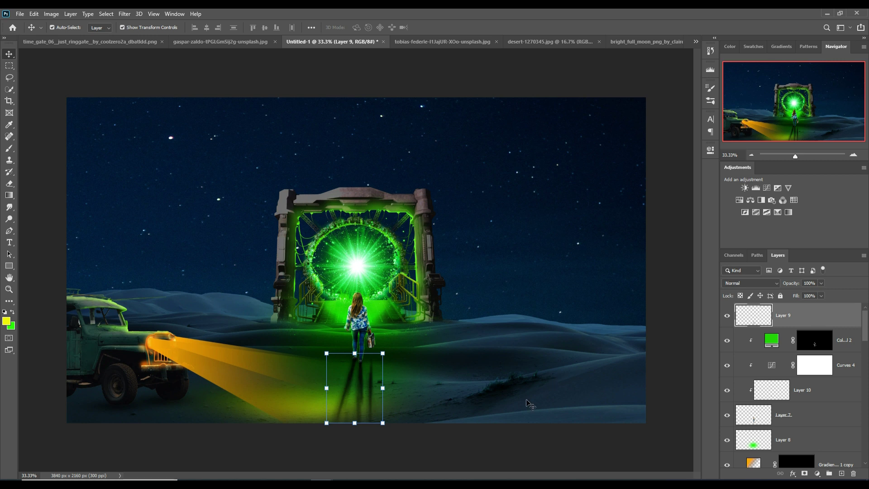
{"action": "key", "text": "shift+ctrl+alt+e"}
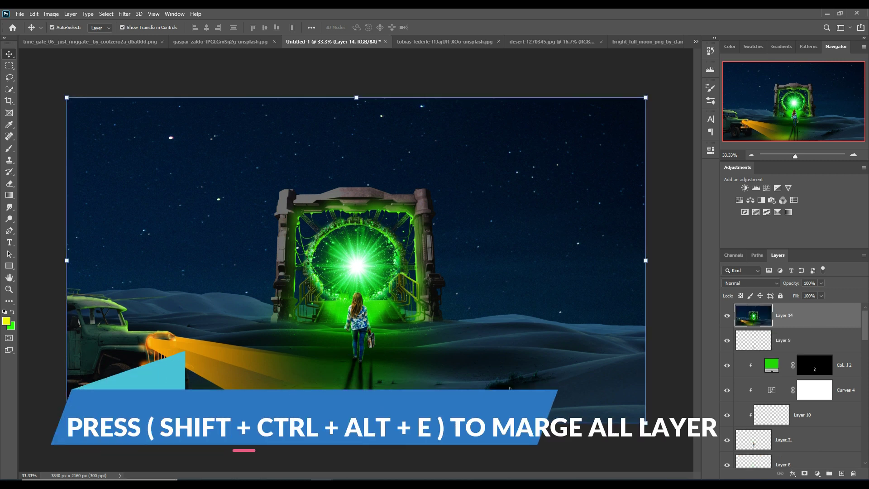
{"action": "right_click", "coordinate": [843, 328]}
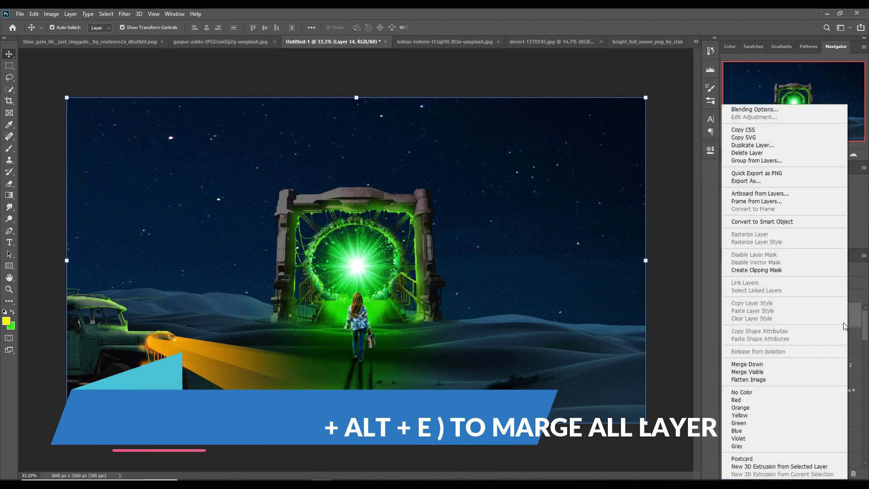
{"action": "left_click", "coordinate": [763, 221]}
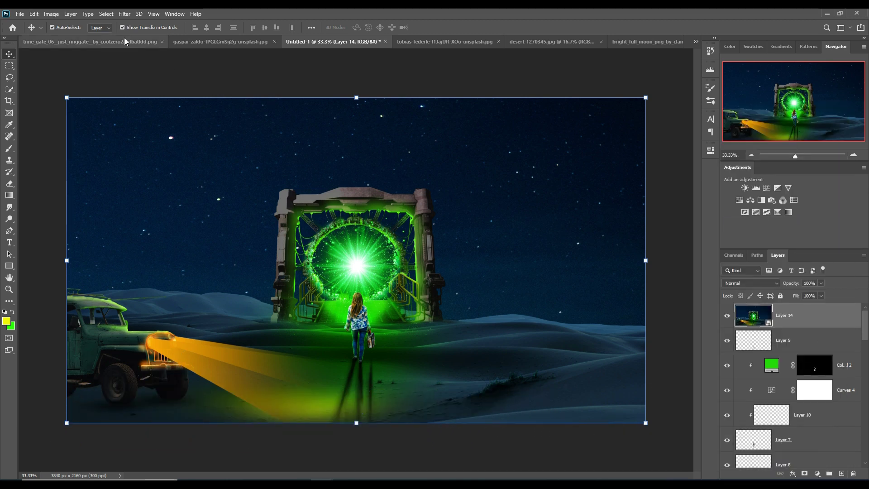
{"action": "left_click", "coordinate": [107, 14]}
Apply Camera Raw with slightly lower Exposure, more Contrast and a brighter tone curve.
{"action": "mouse_move", "coordinate": [124, 14]}
{"action": "left_click", "coordinate": [137, 68]}
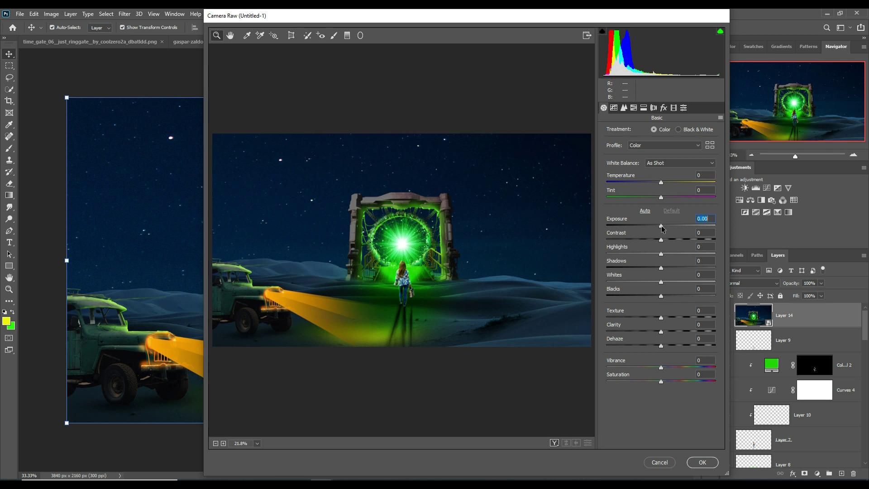
{"action": "left_click_drag", "start_coordinate": [662, 226], "coordinate": [660, 227]}
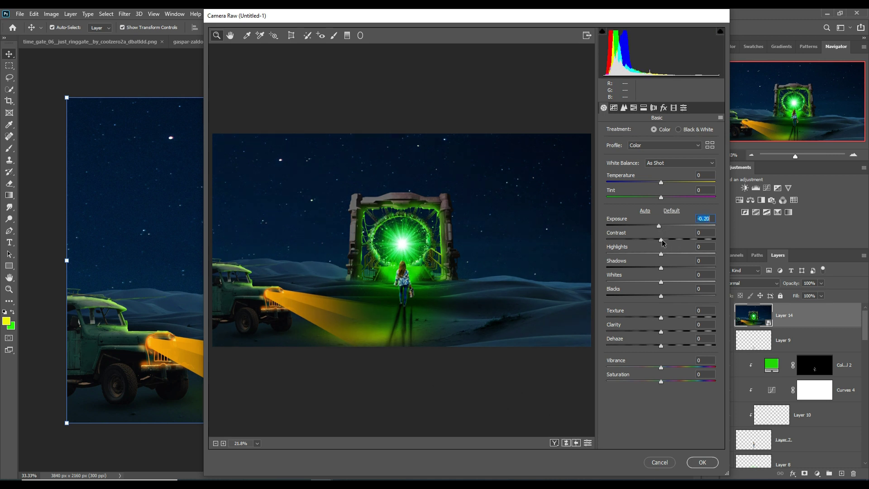
{"action": "left_click_drag", "start_coordinate": [662, 241], "coordinate": [666, 240]}
{"action": "left_click", "coordinate": [624, 108]}
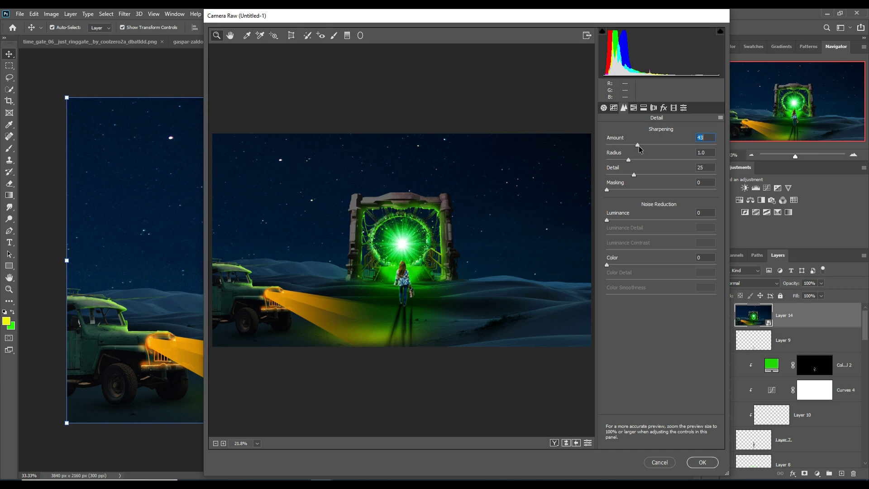
{"action": "left_click", "coordinate": [616, 111]}
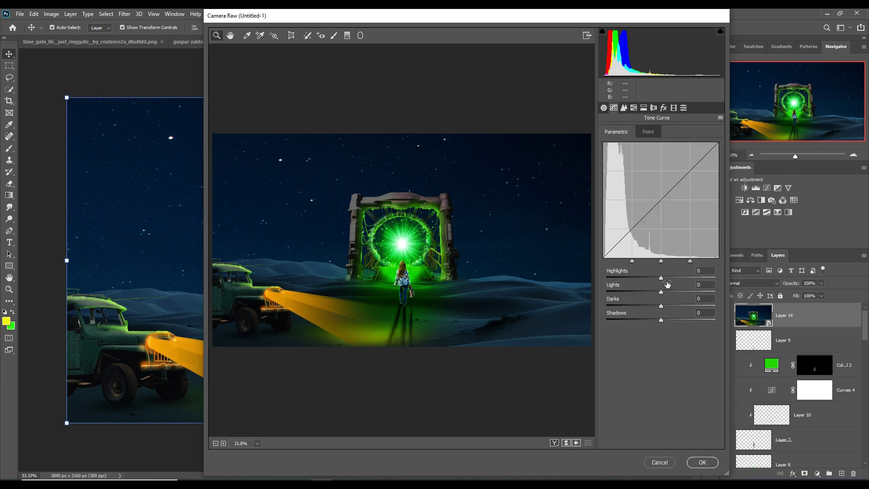
{"action": "mouse_move", "coordinate": [664, 277]}
{"action": "left_mouse_down"}
{"action": "mouse_move", "coordinate": [669, 292]}
{"action": "mouse_move", "coordinate": [657, 306]}
{"action": "left_mouse_up"}
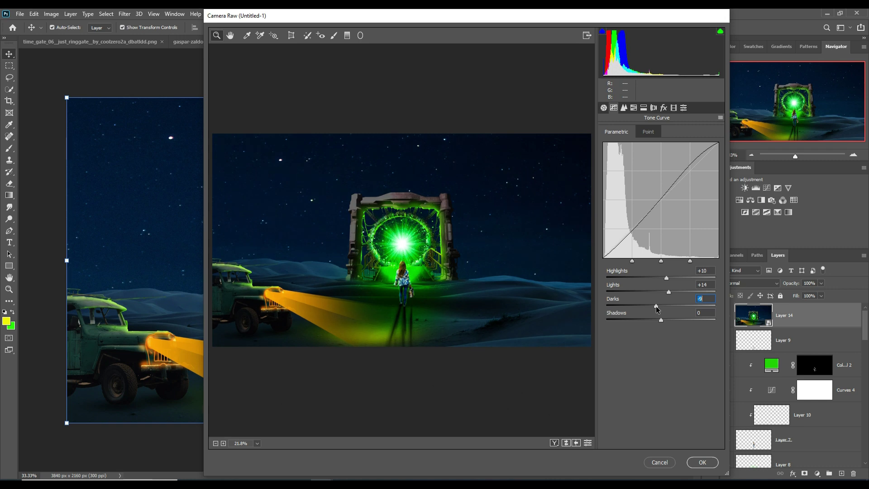
{"action": "left_click_drag", "start_coordinate": [662, 319], "coordinate": [664, 320]}
{"action": "left_click", "coordinate": [703, 462]}
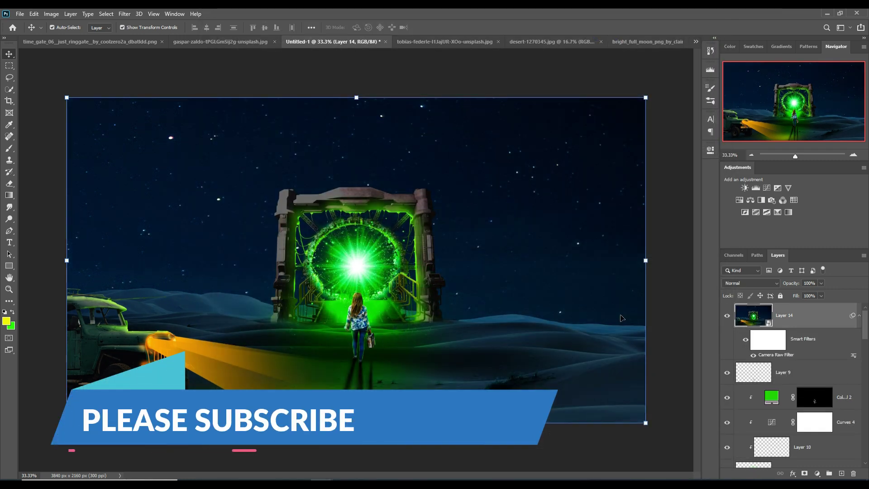